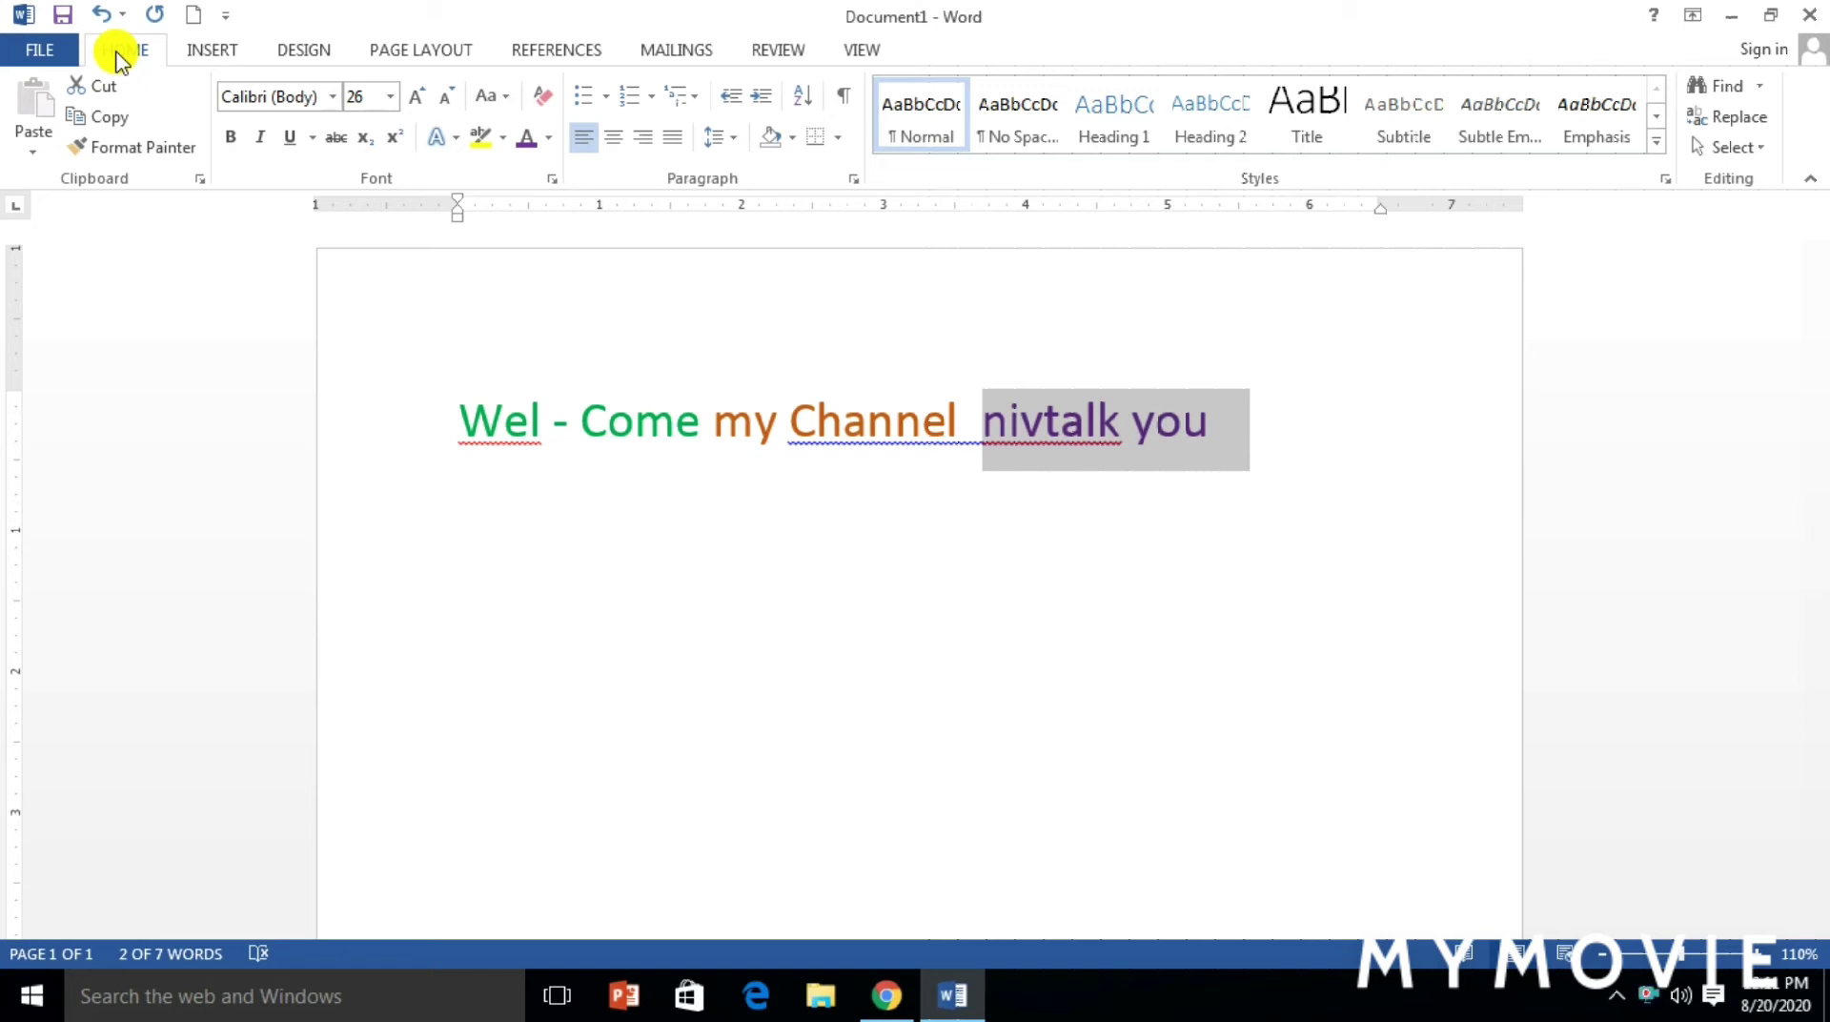
Switch to the YouTube video page in Chrome and subscribe to the nivtalk you channel
{"action": "left_click", "coordinate": [211, 50]}
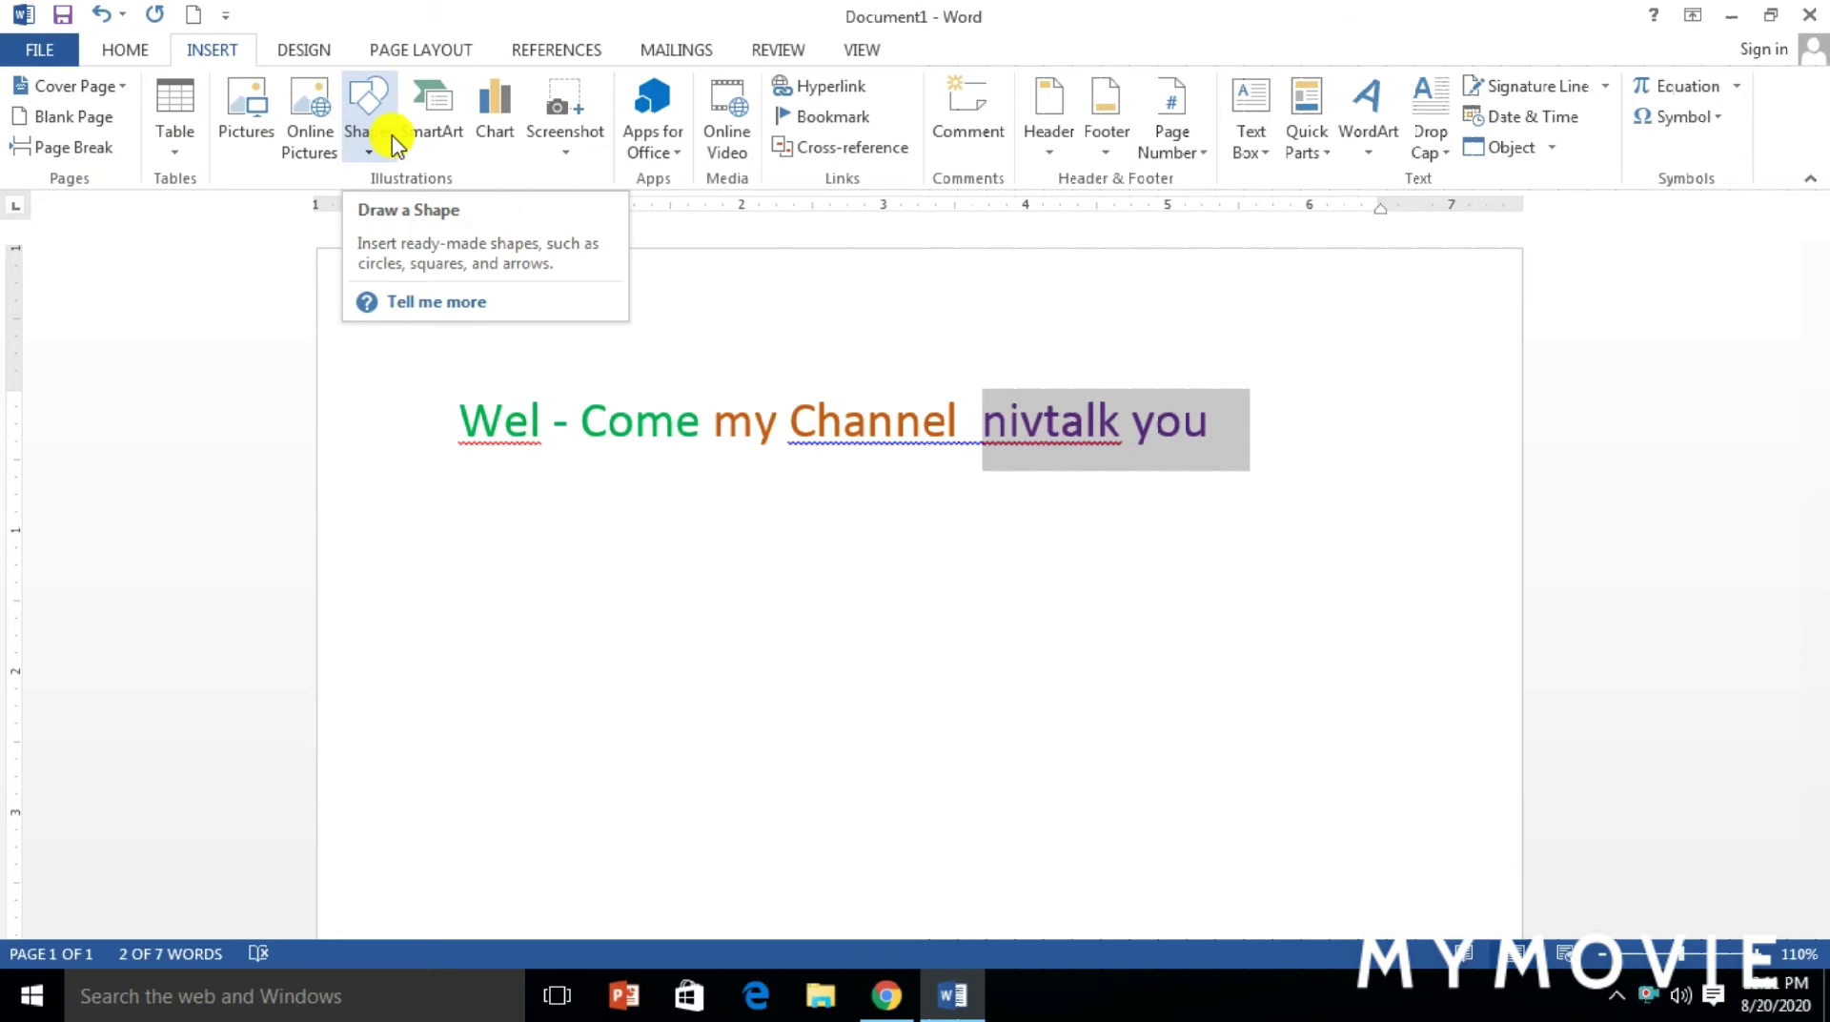
{"action": "left_click", "coordinate": [1727, 16]}
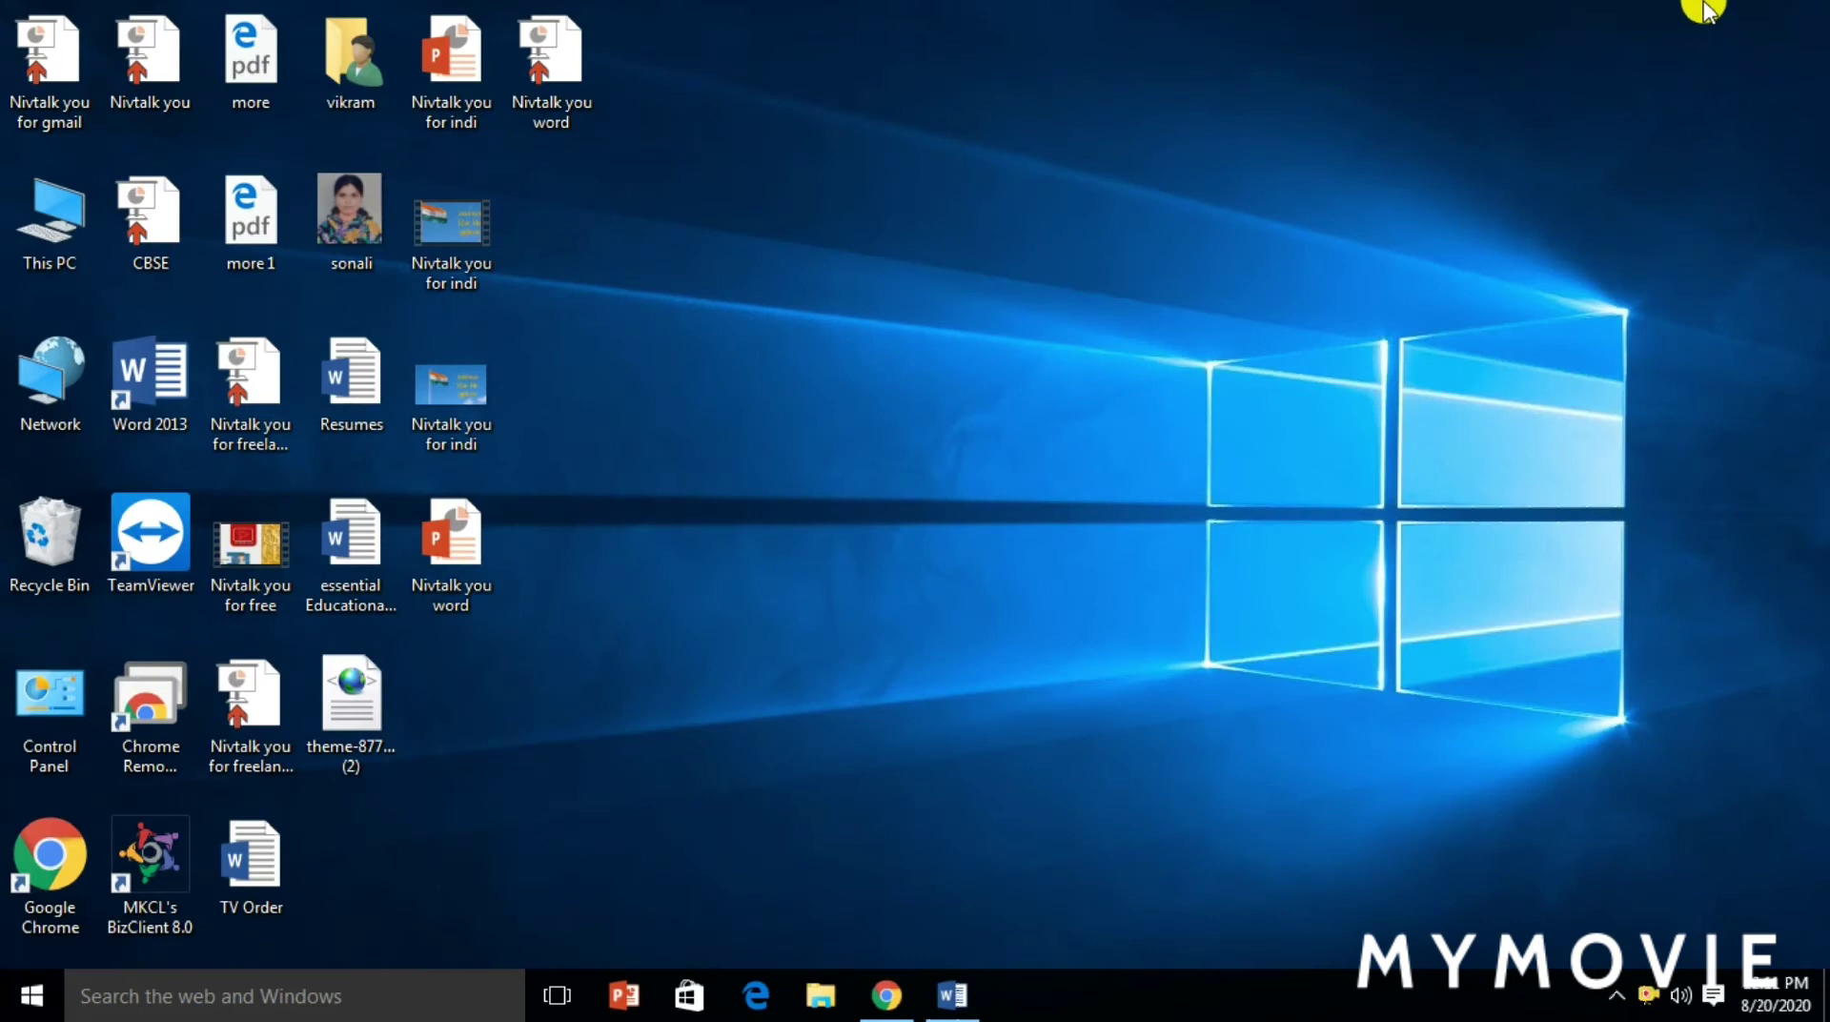
{"action": "left_click", "coordinate": [886, 995]}
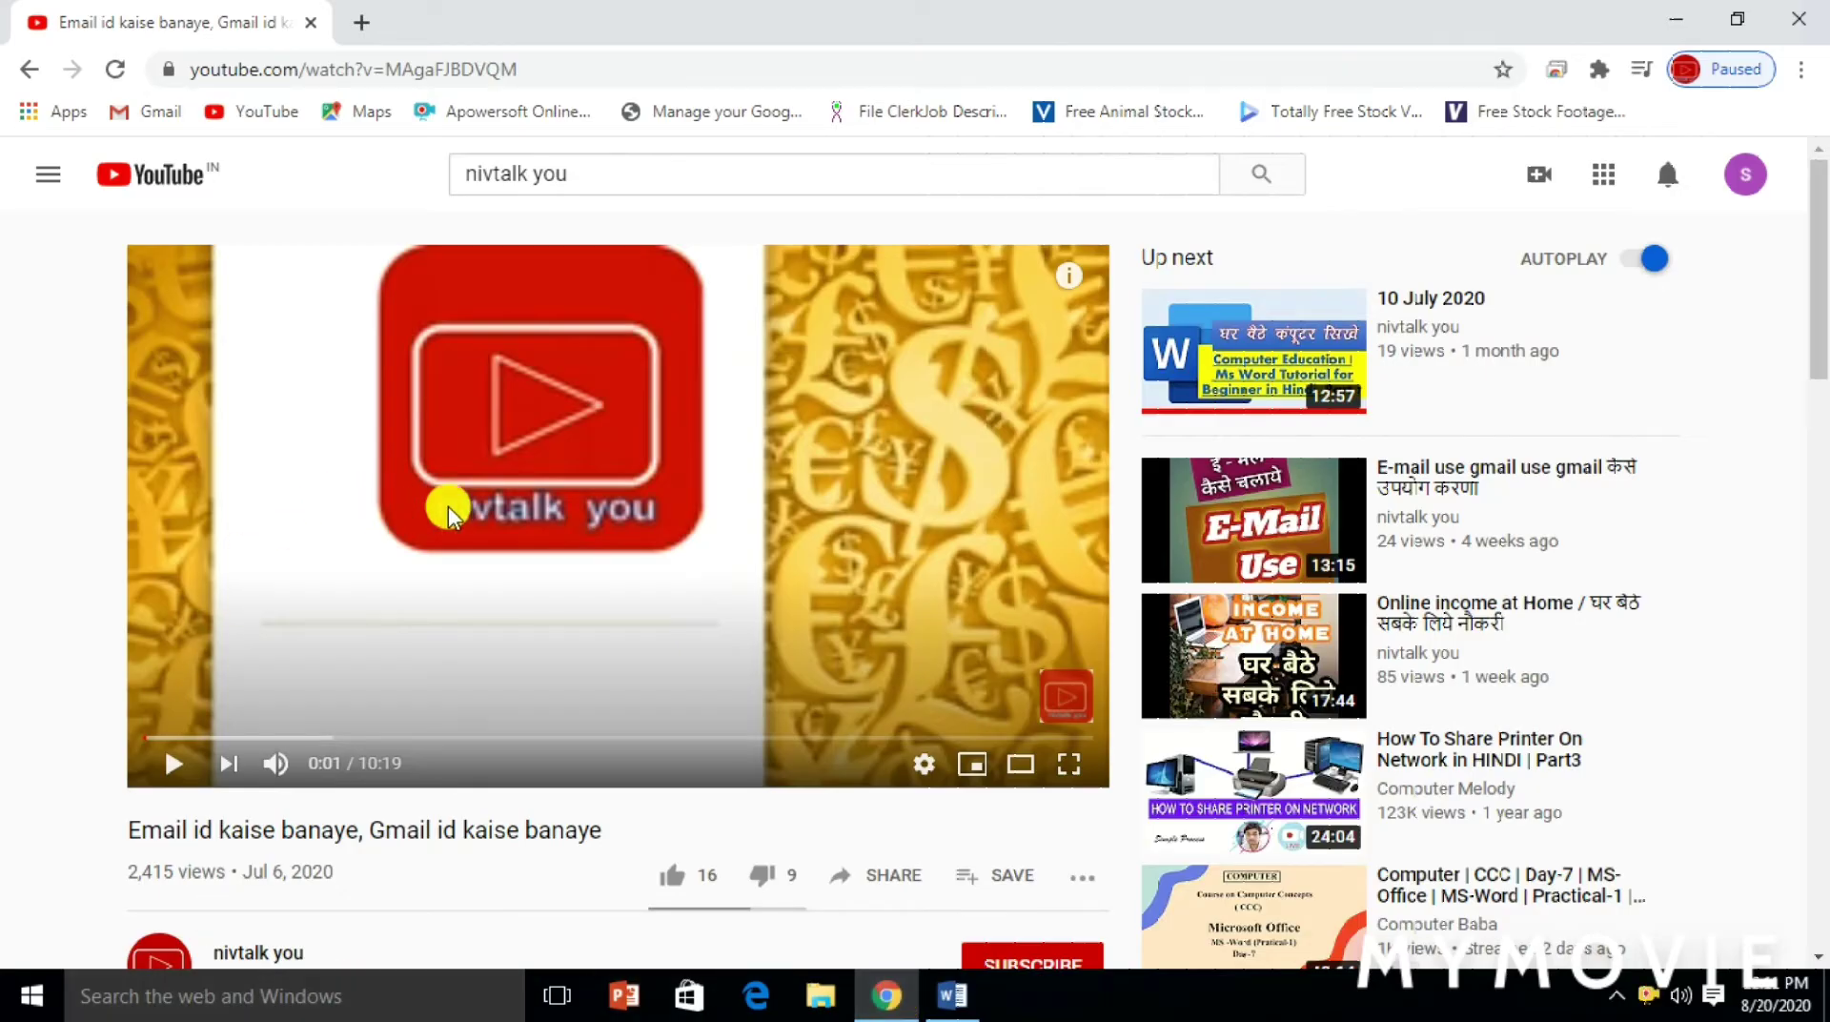
{"action": "left_click", "coordinate": [593, 173]}
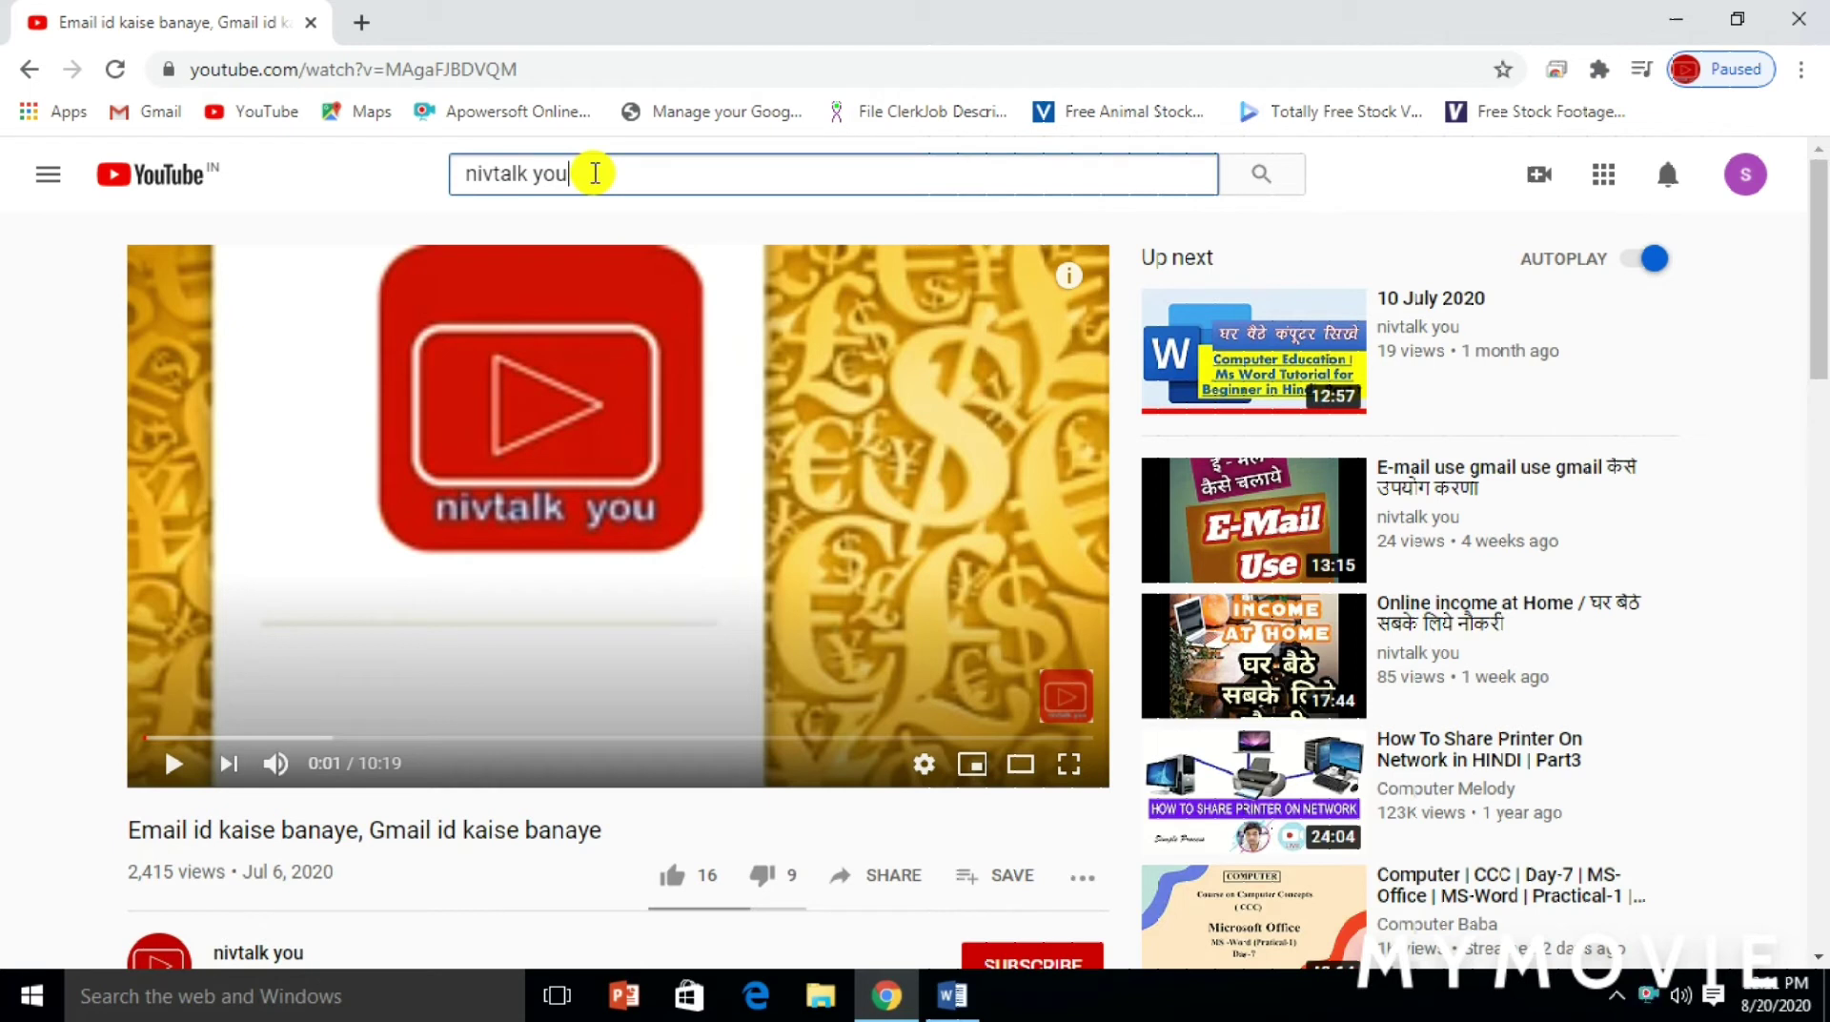
{"action": "scroll", "coordinate": [420, 505], "scroll_direction": "down", "scroll_amount": 3}
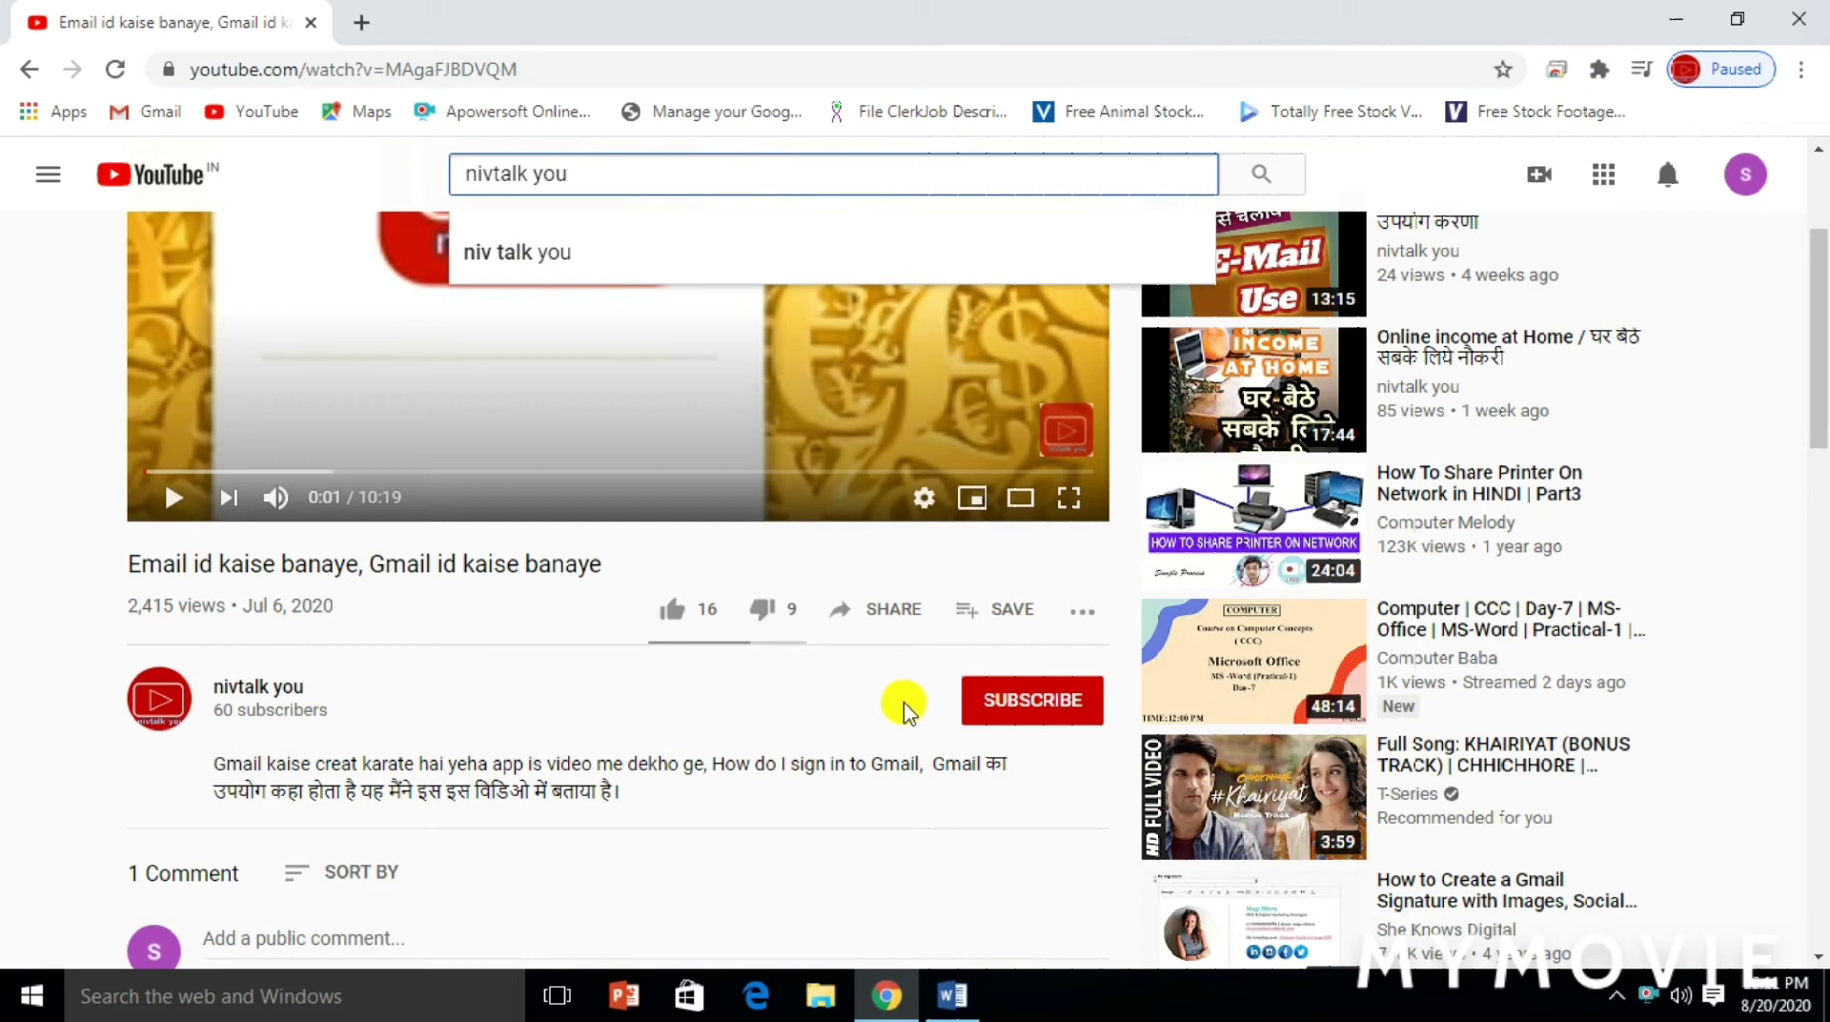
{"action": "left_click", "coordinate": [1005, 710]}
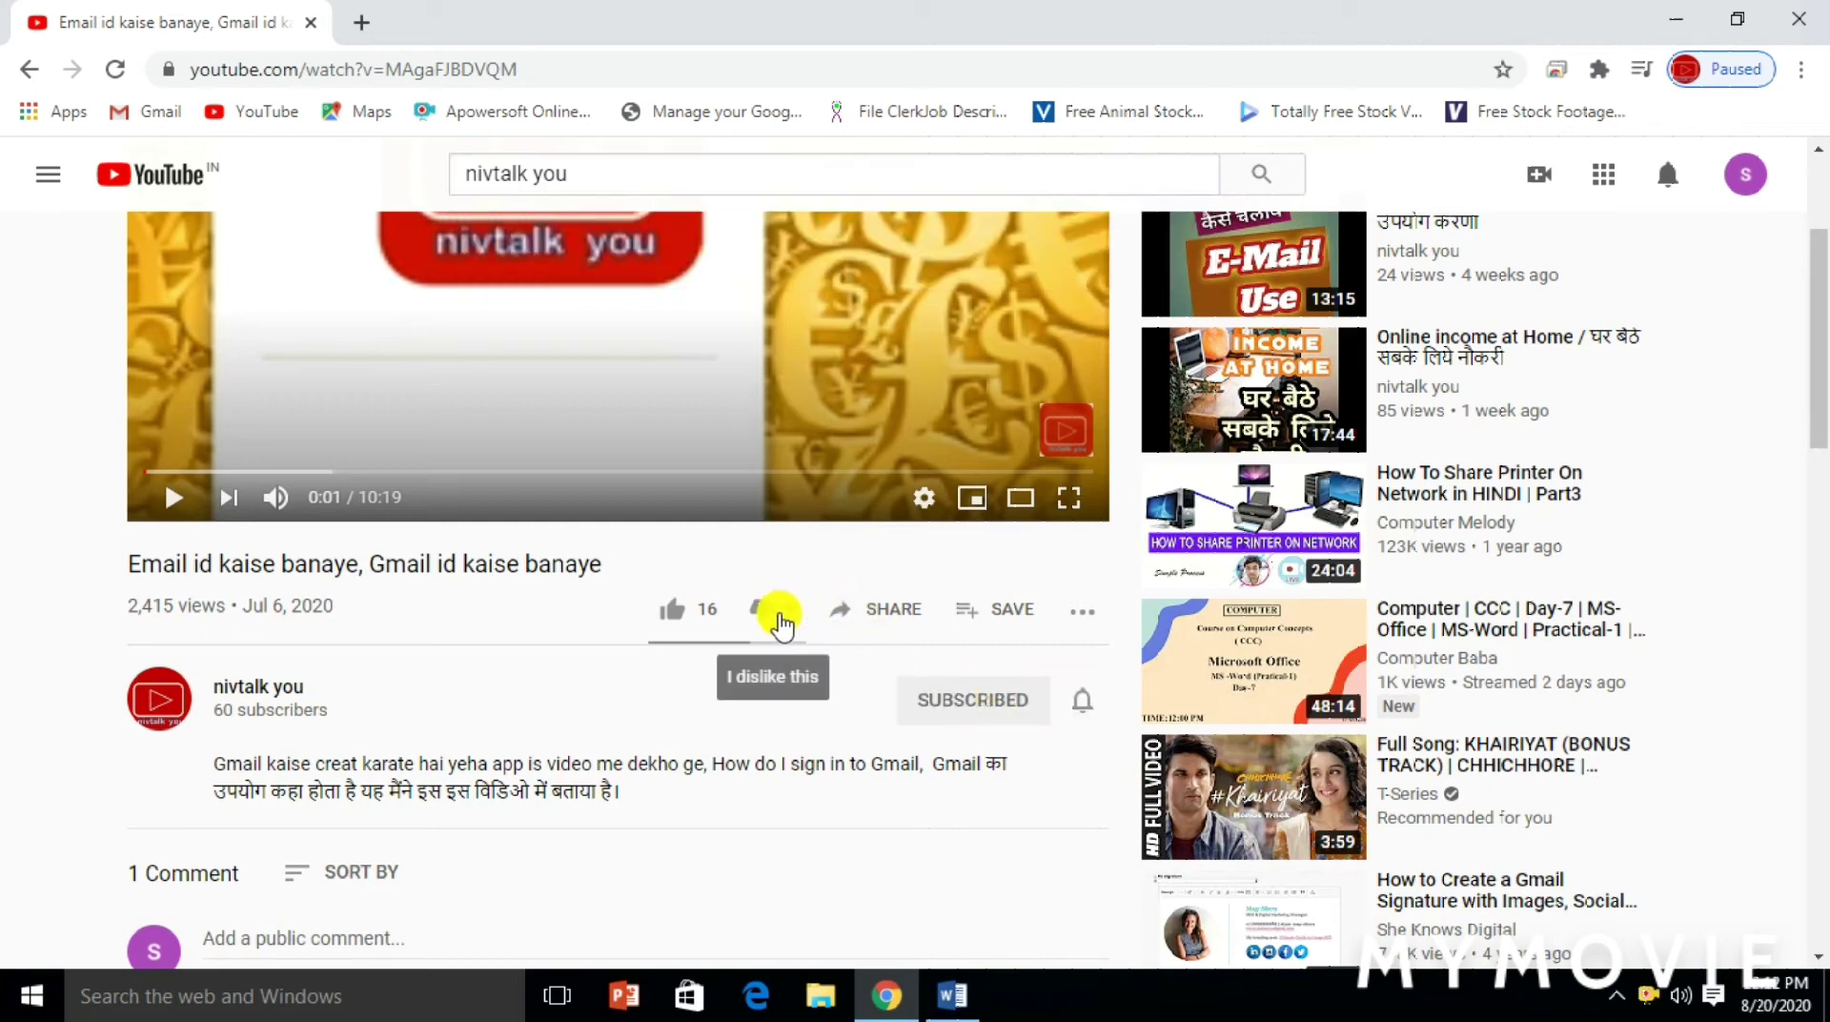
{"action": "scroll", "coordinate": [400, 753], "scroll_direction": "down", "scroll_amount": 3}
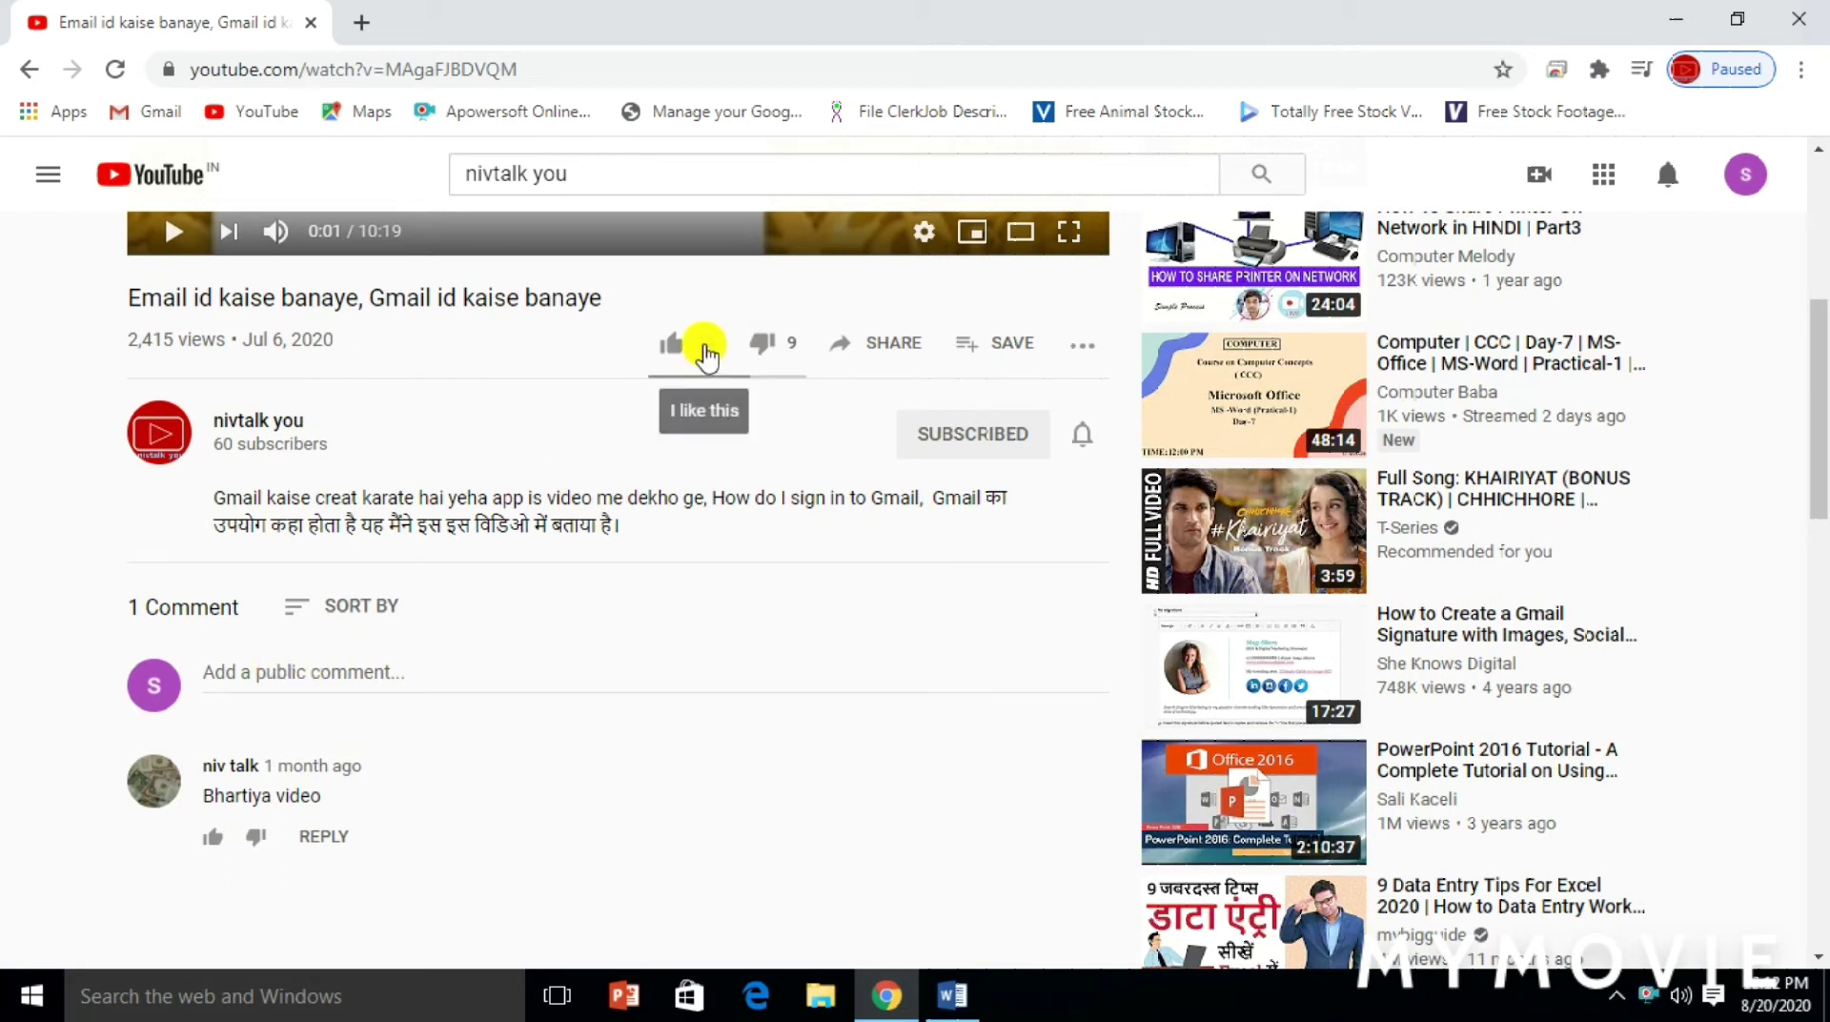
Back in Word, undo the chart insertion and insert a Continuous Picture List SmartArt graphic from the Picture category below the heading
{"action": "left_click", "coordinate": [952, 995]}
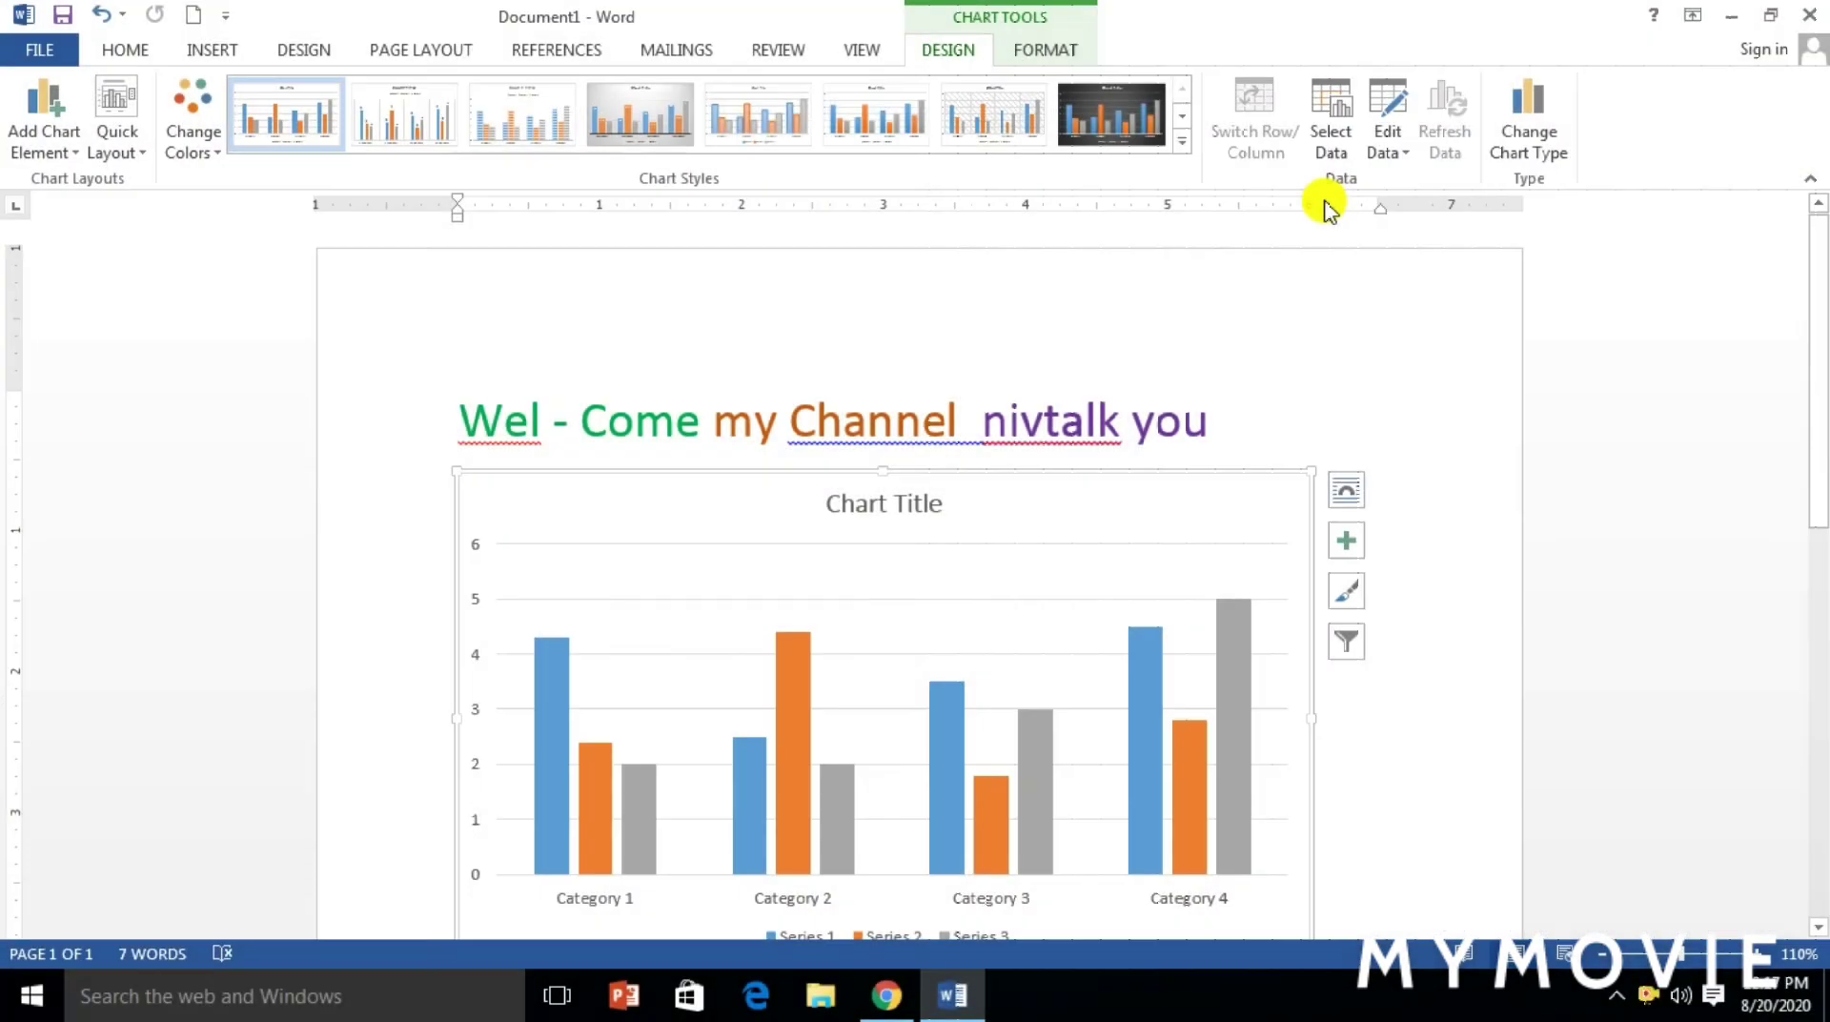
{"action": "key", "text": "ctrl+z"}
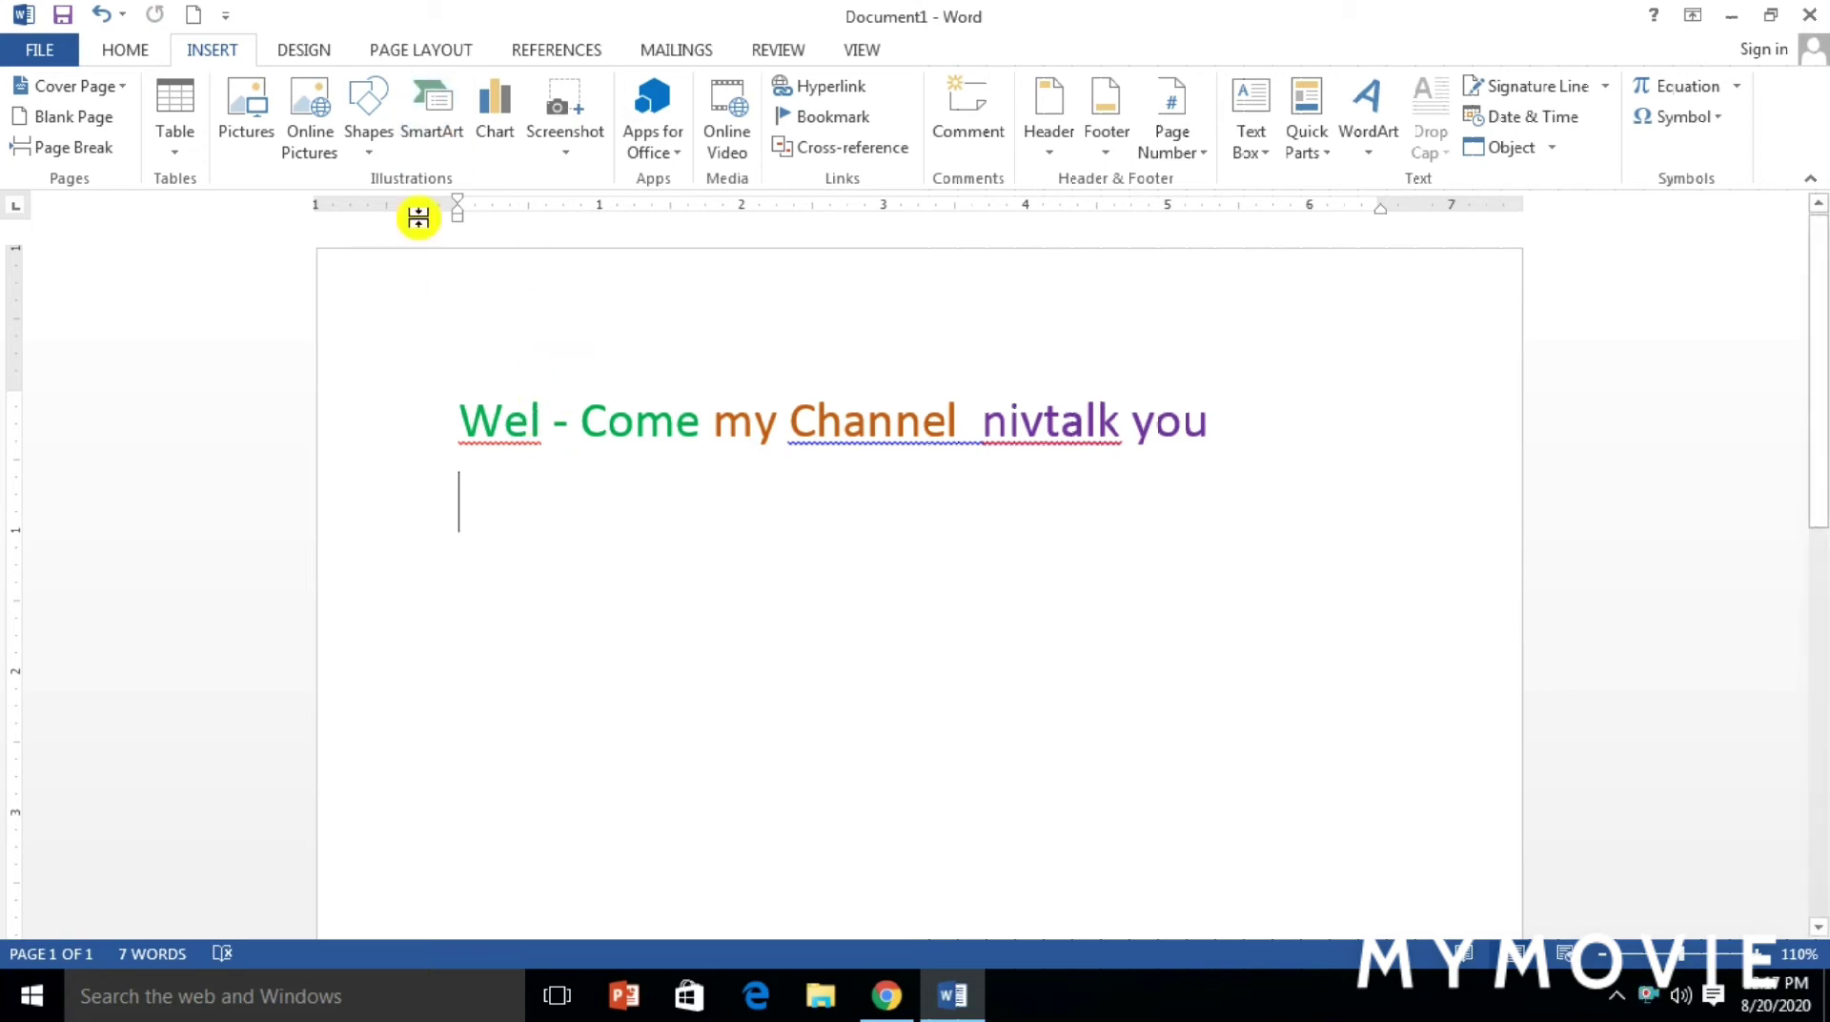
{"action": "left_click", "coordinate": [435, 119]}
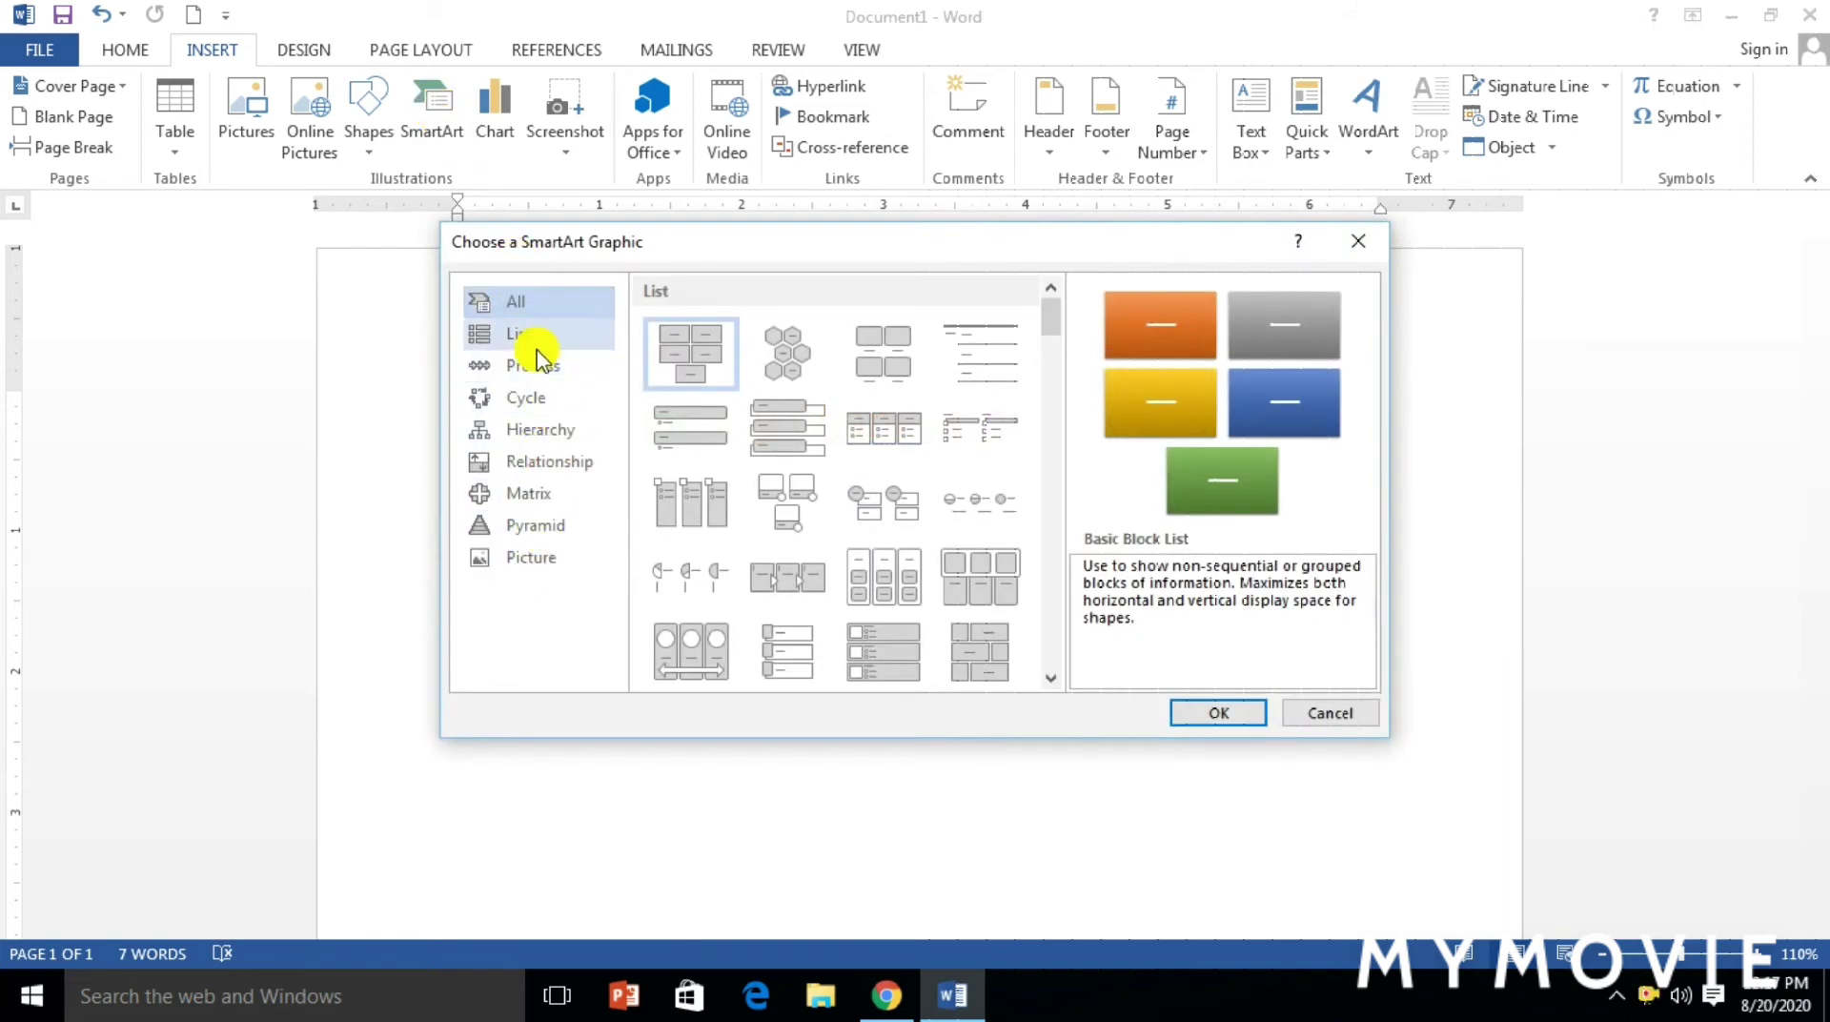
{"action": "left_click", "coordinate": [532, 562]}
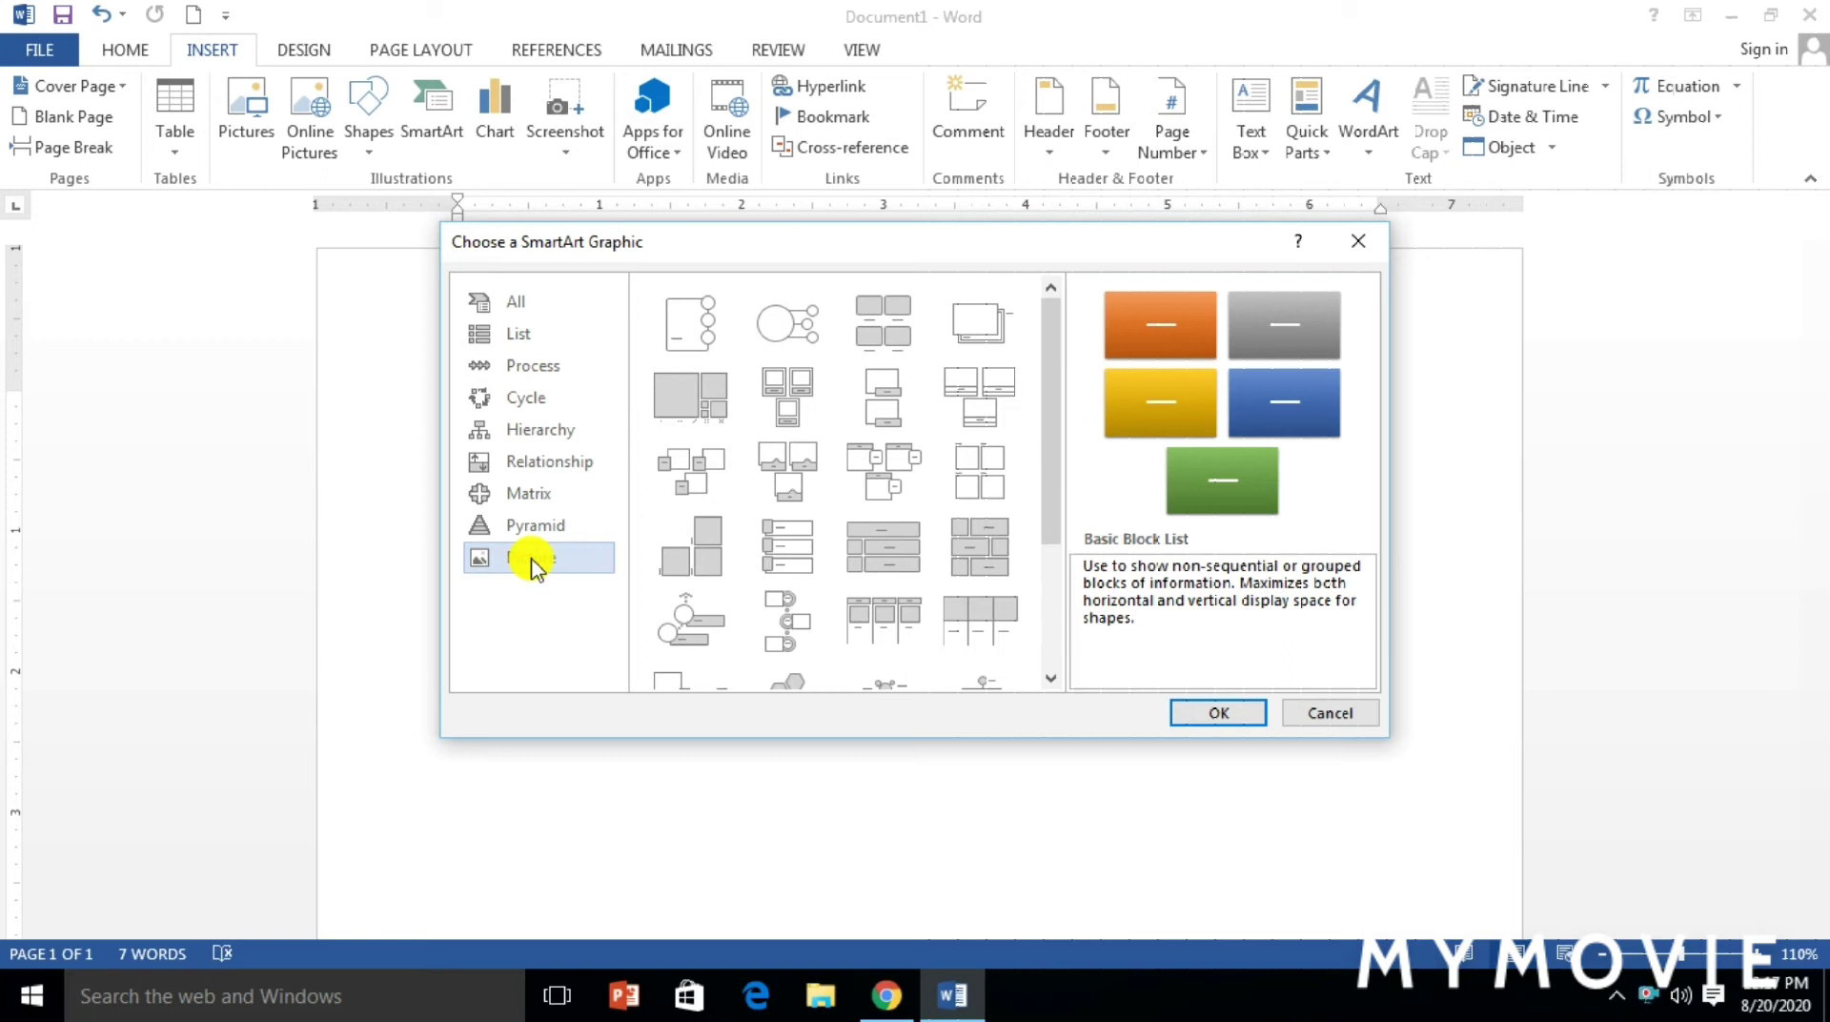
{"action": "scroll", "coordinate": [793, 498], "scroll_direction": "down", "scroll_amount": 3}
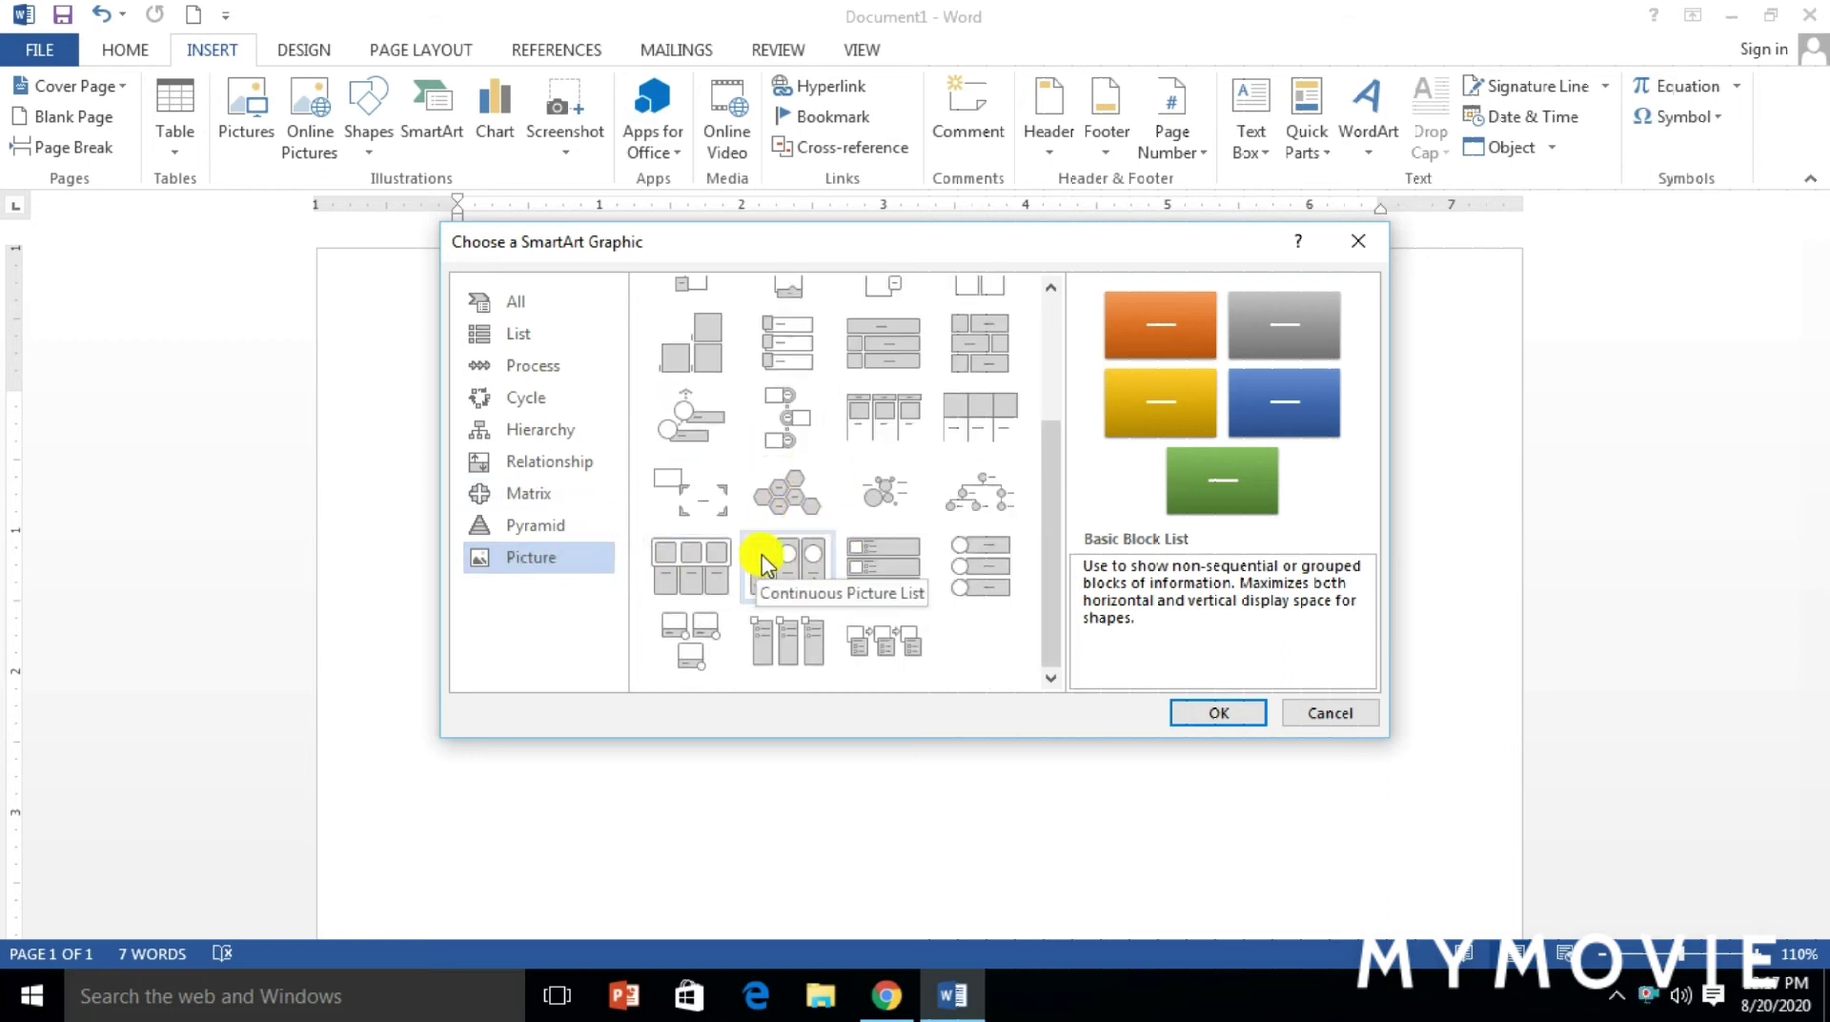
{"action": "left_click", "coordinate": [797, 571]}
{"action": "left_click", "coordinate": [797, 570]}
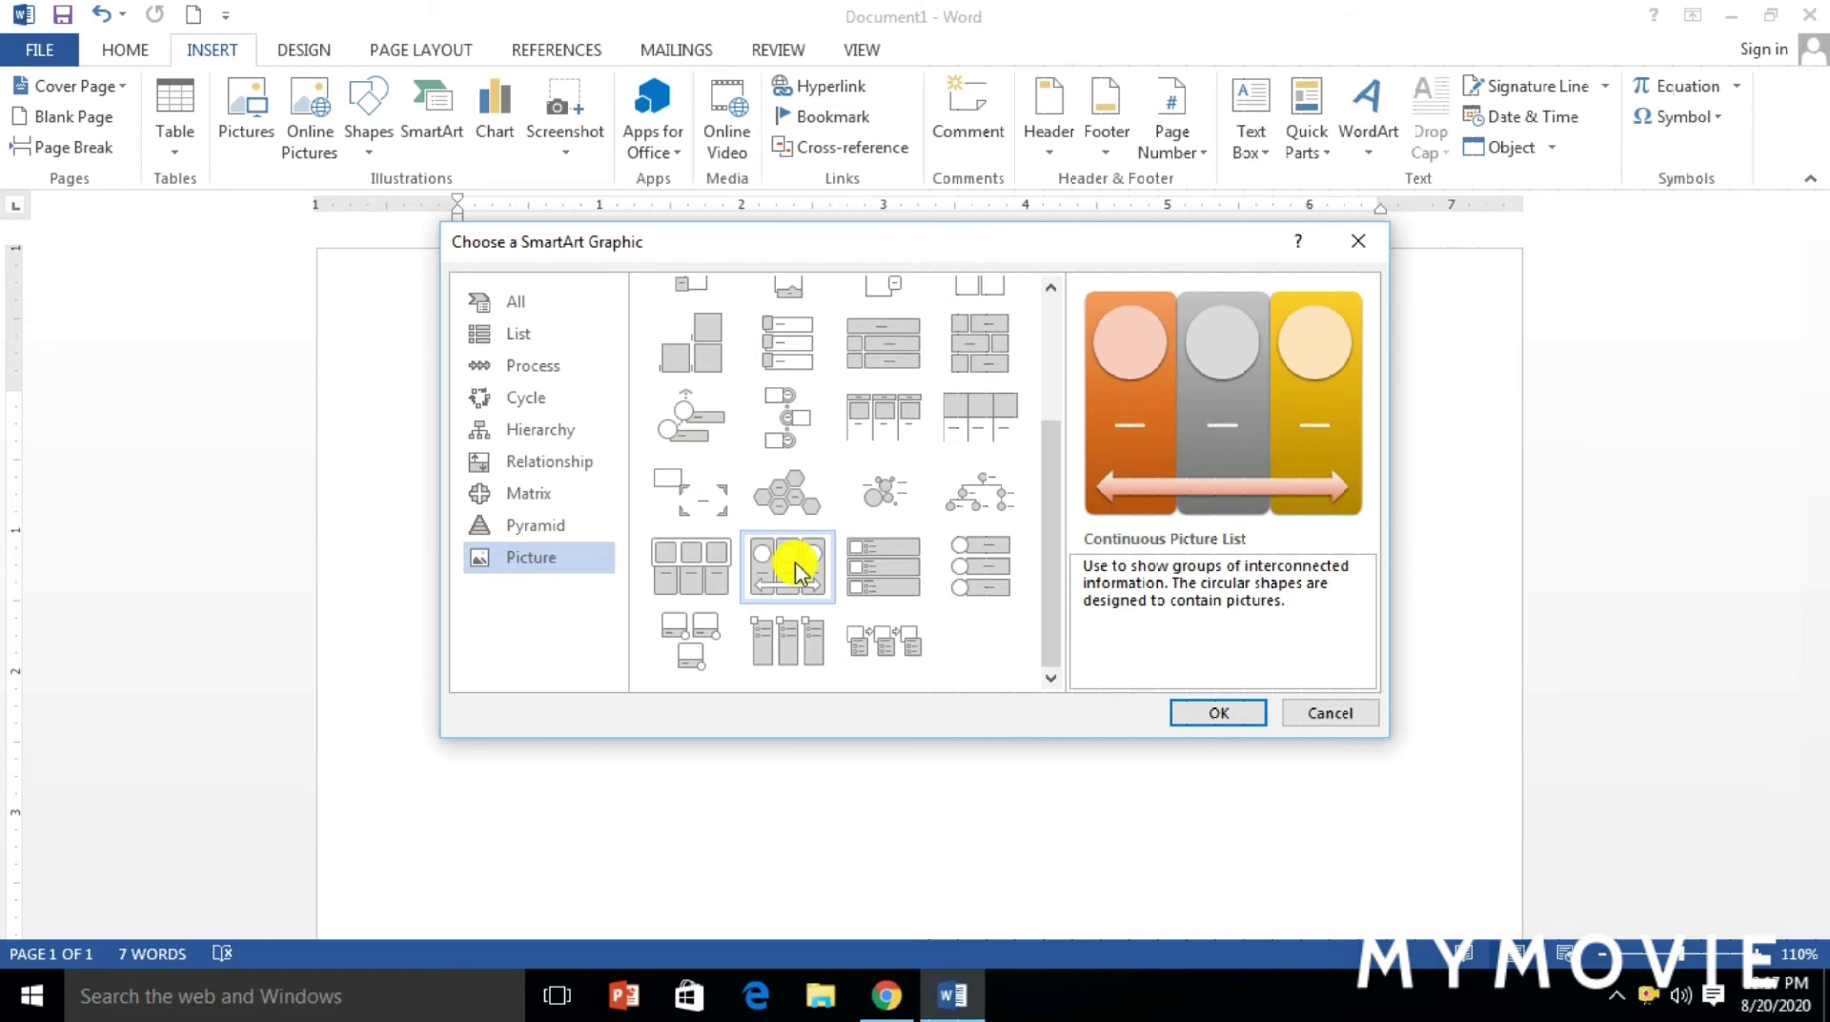
{"action": "left_click", "coordinate": [1196, 711]}
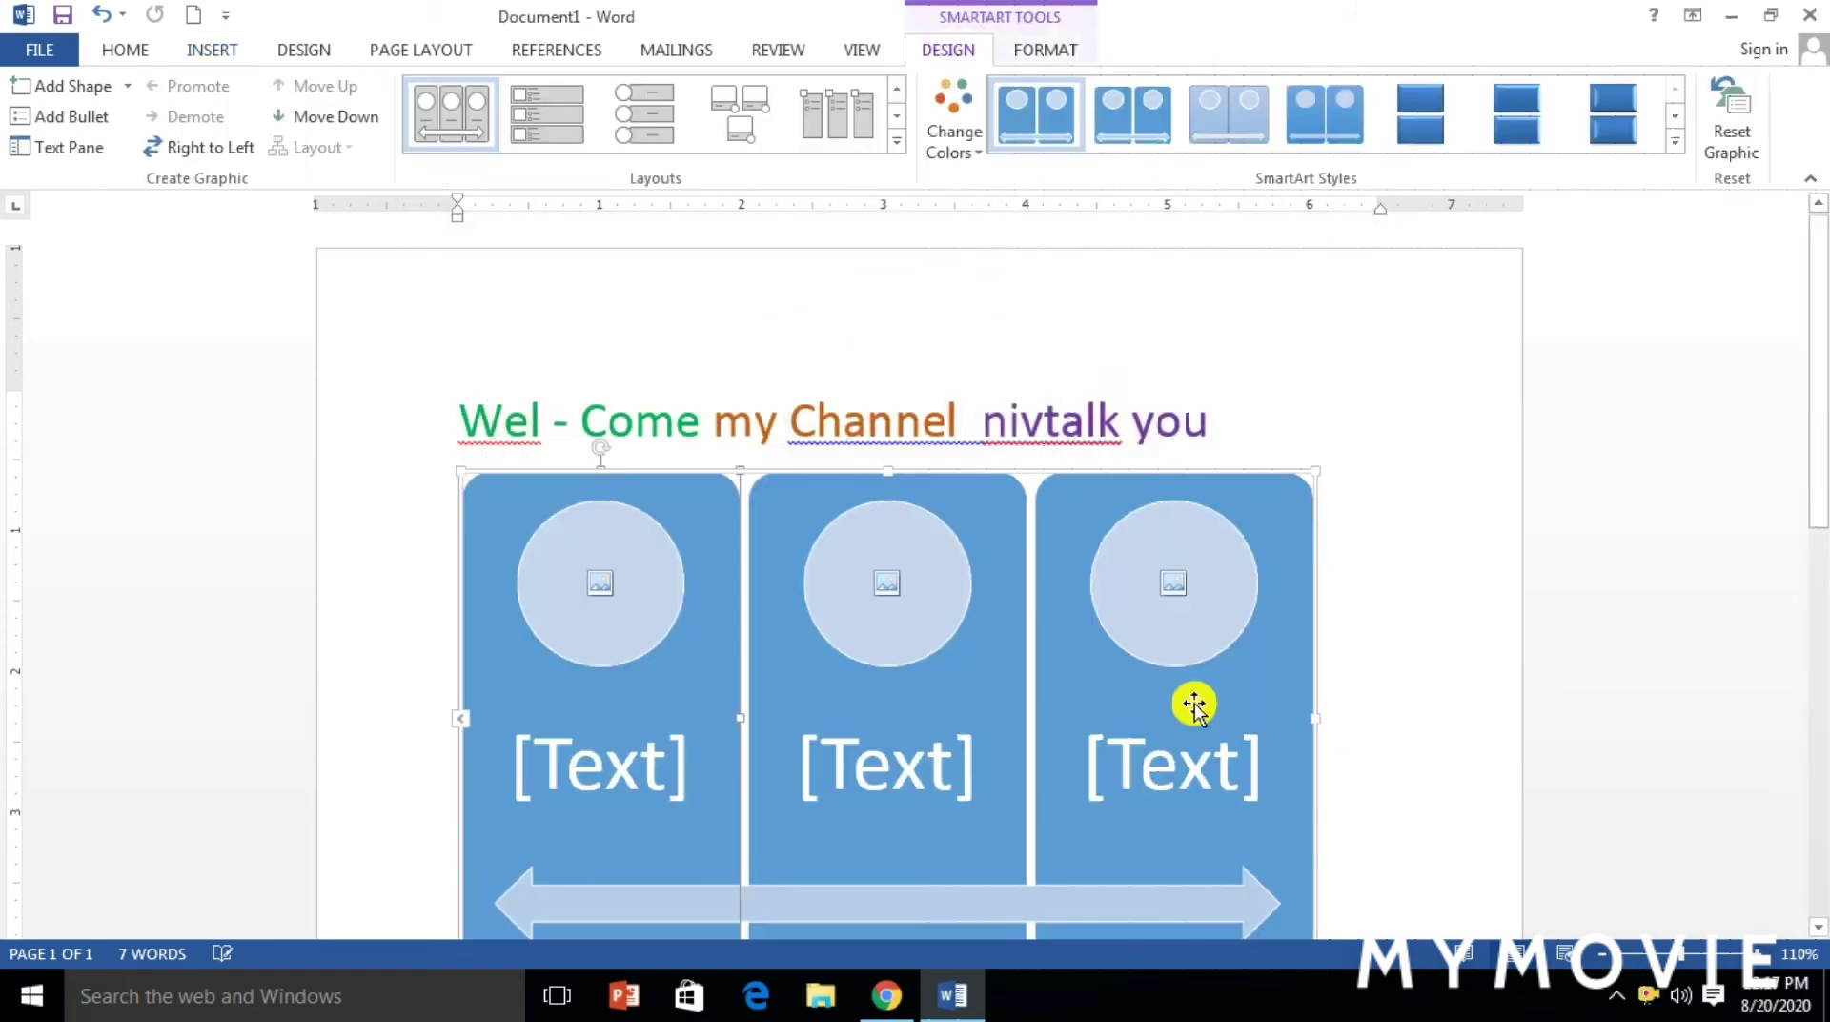
Fill the first SmartArt picture placeholder with the file closeup-photo-of-primate-1207875 from the Saved Pictures folder
{"action": "scroll", "coordinate": [1082, 720], "scroll_direction": "down", "scroll_amount": 2}
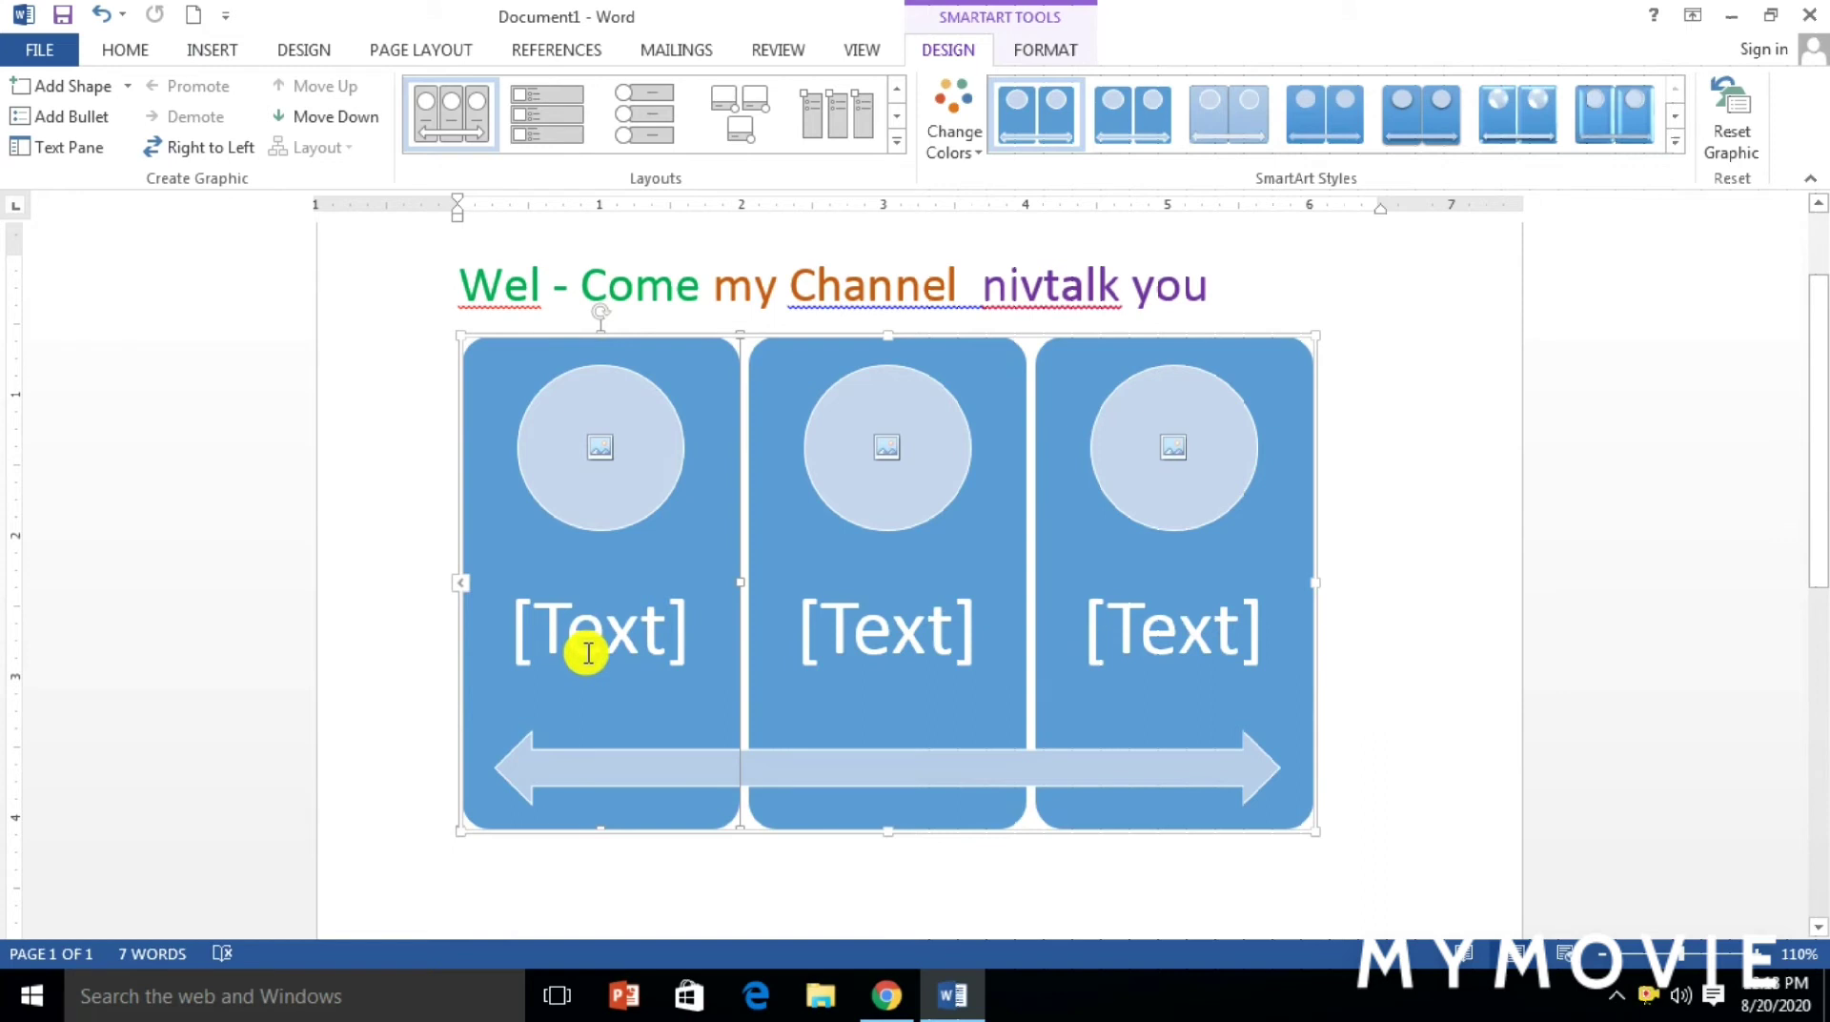
{"action": "left_click", "coordinate": [603, 459]}
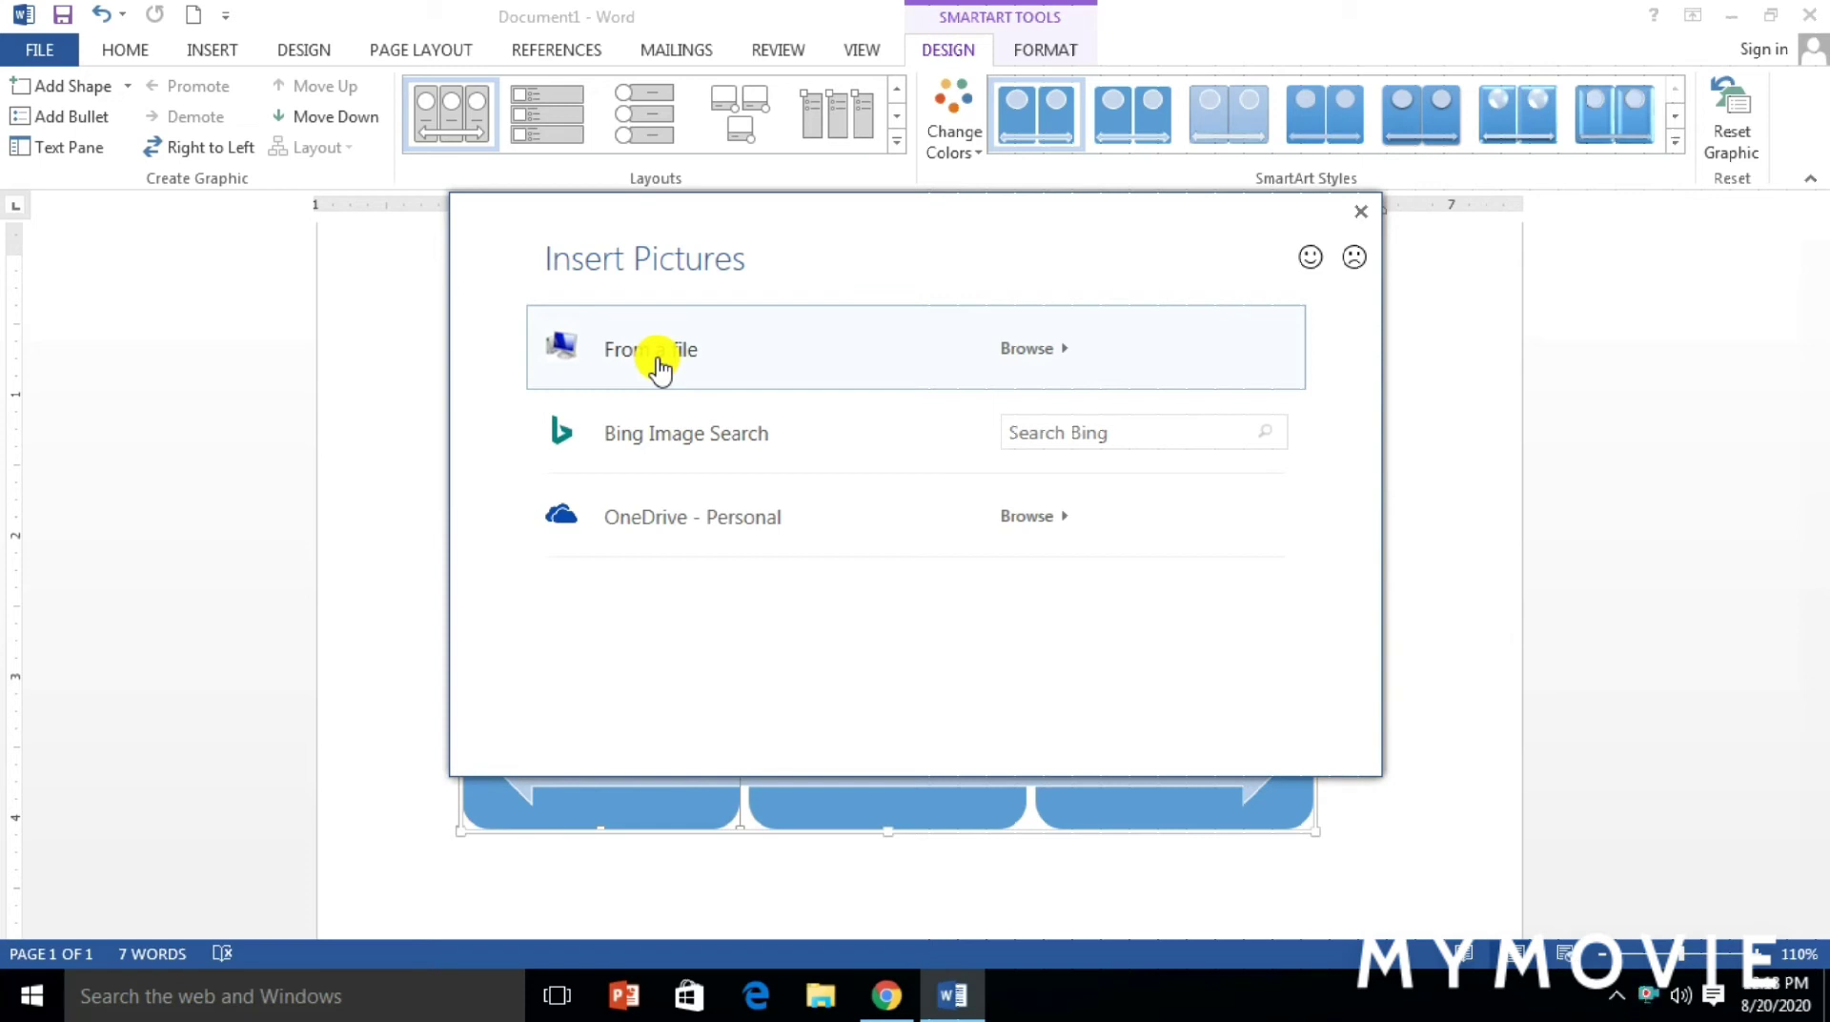
{"action": "left_click", "coordinate": [657, 367]}
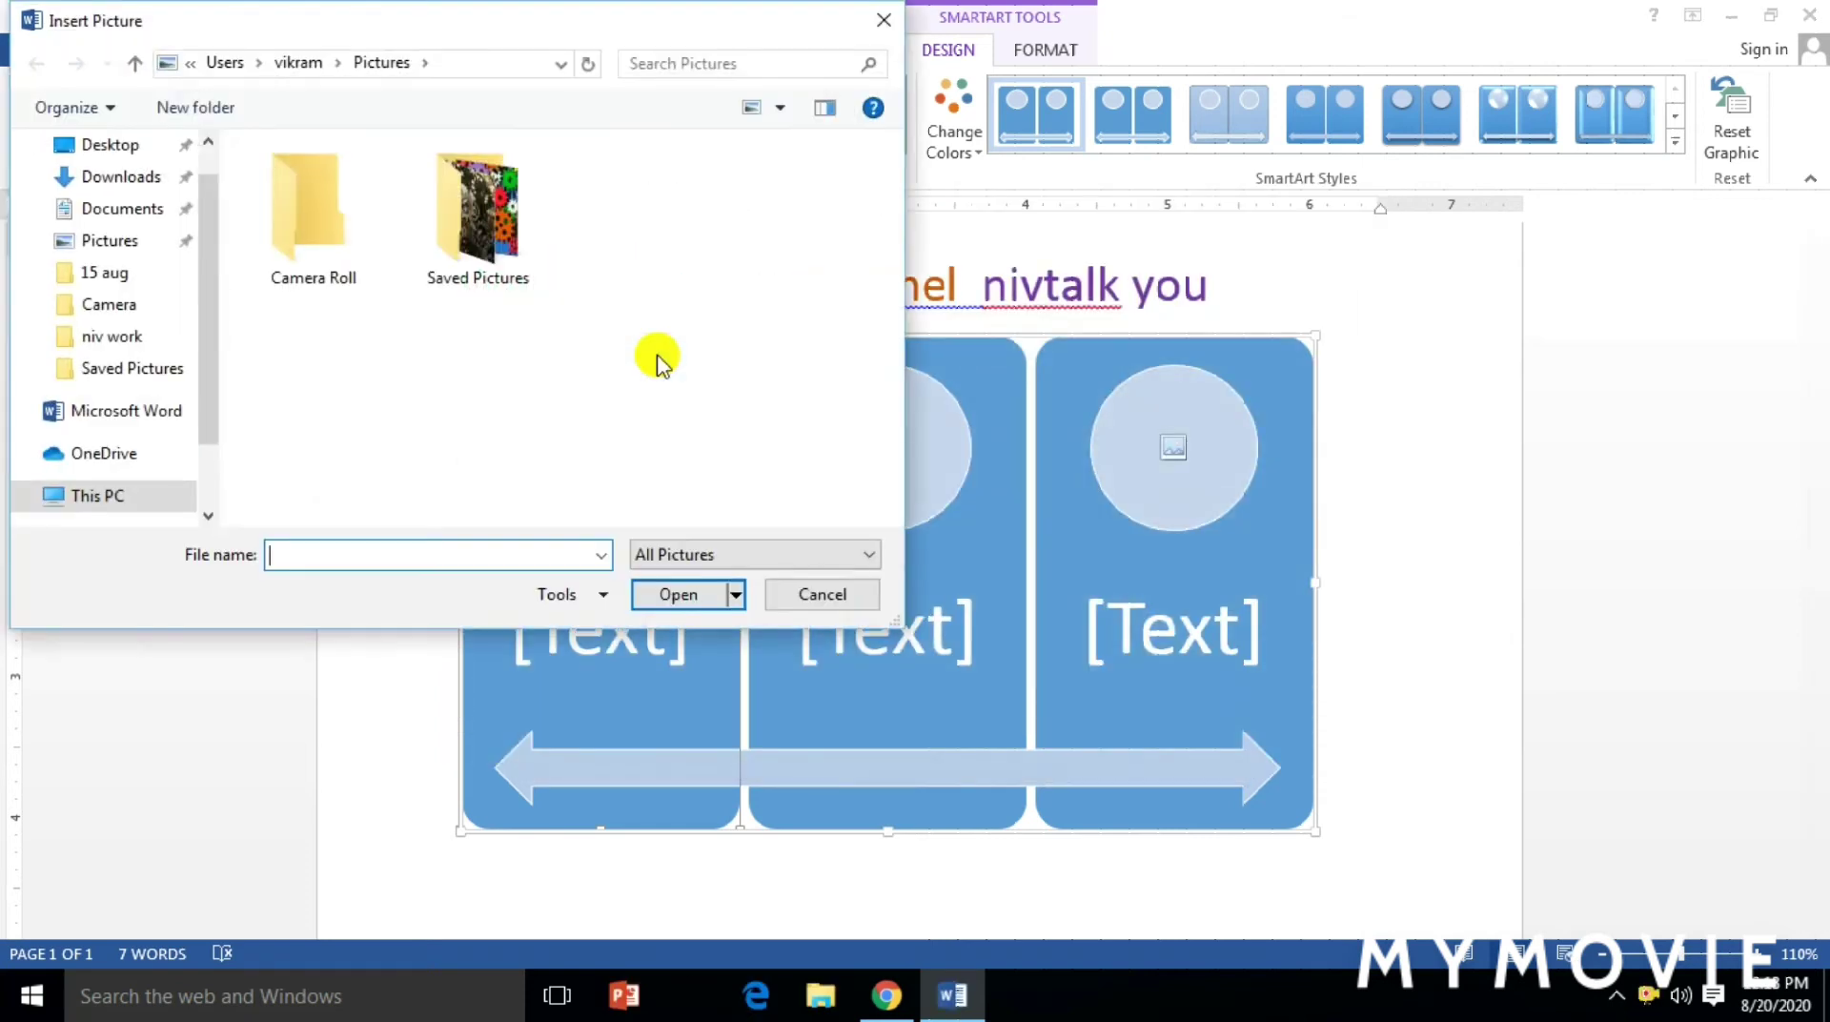
{"action": "double_click", "coordinate": [498, 251]}
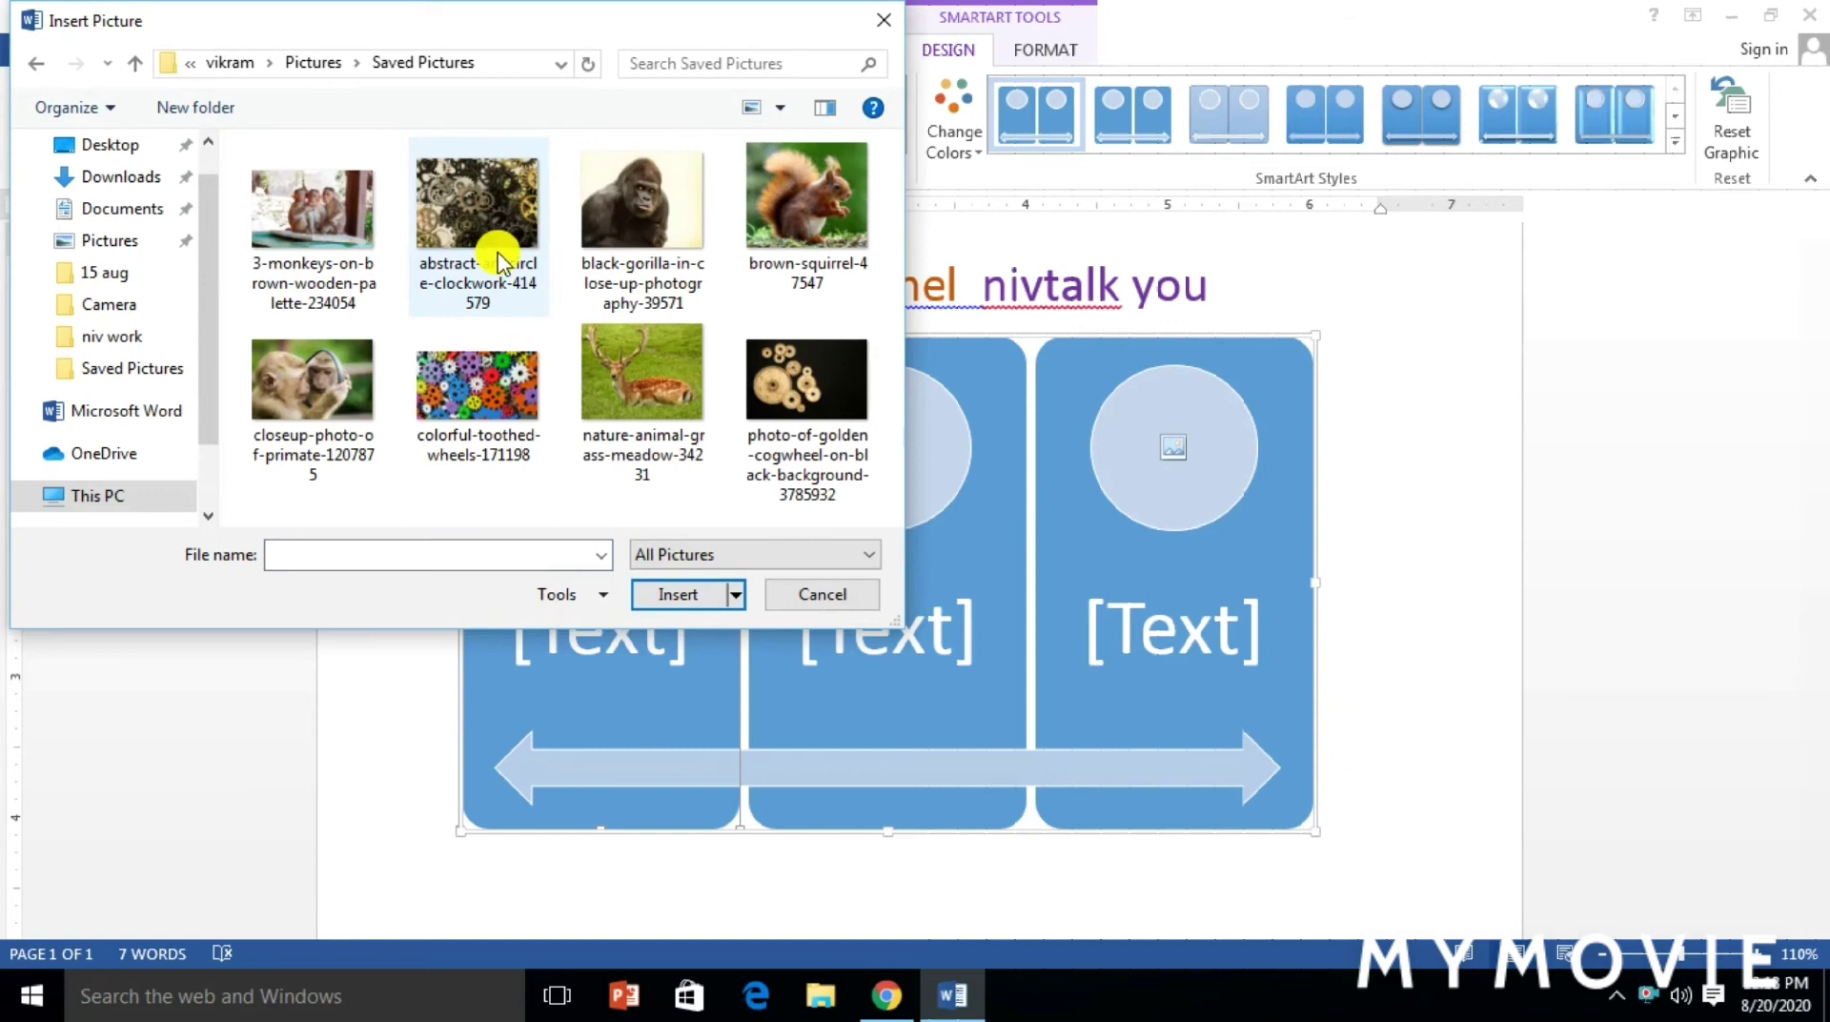
{"action": "left_click", "coordinate": [322, 377]}
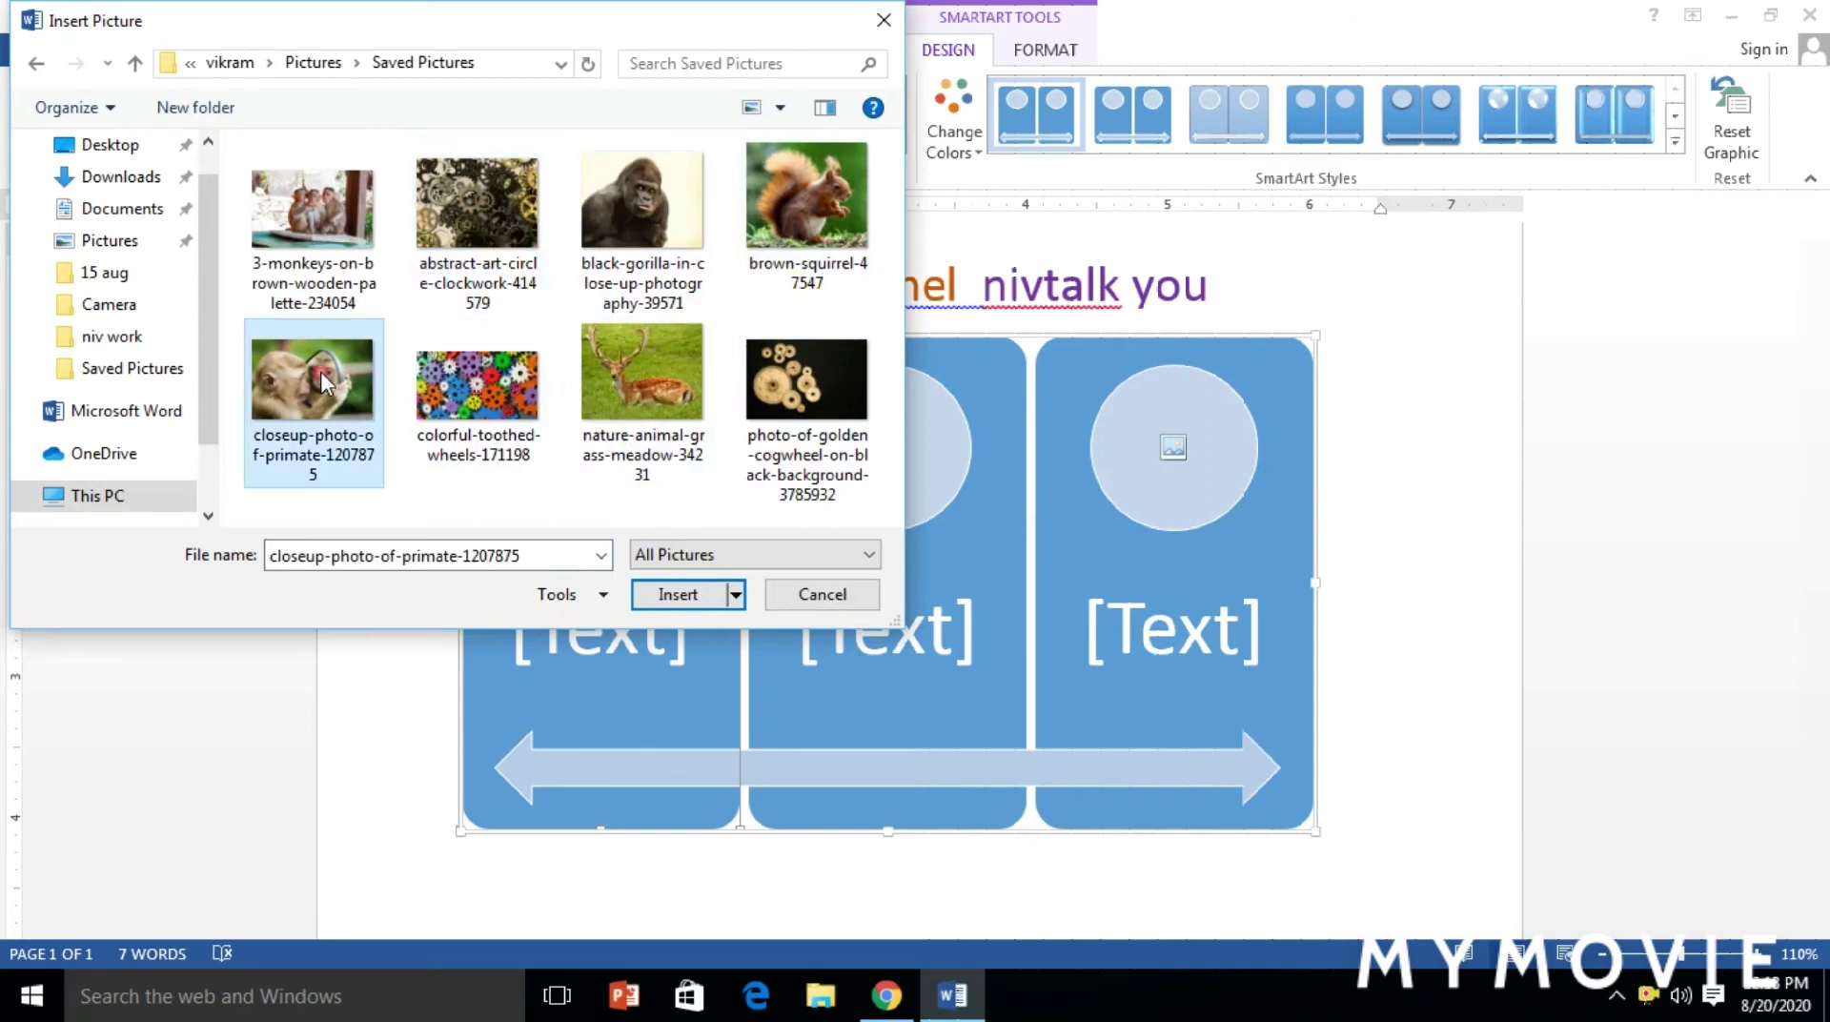
{"action": "left_click", "coordinate": [665, 592]}
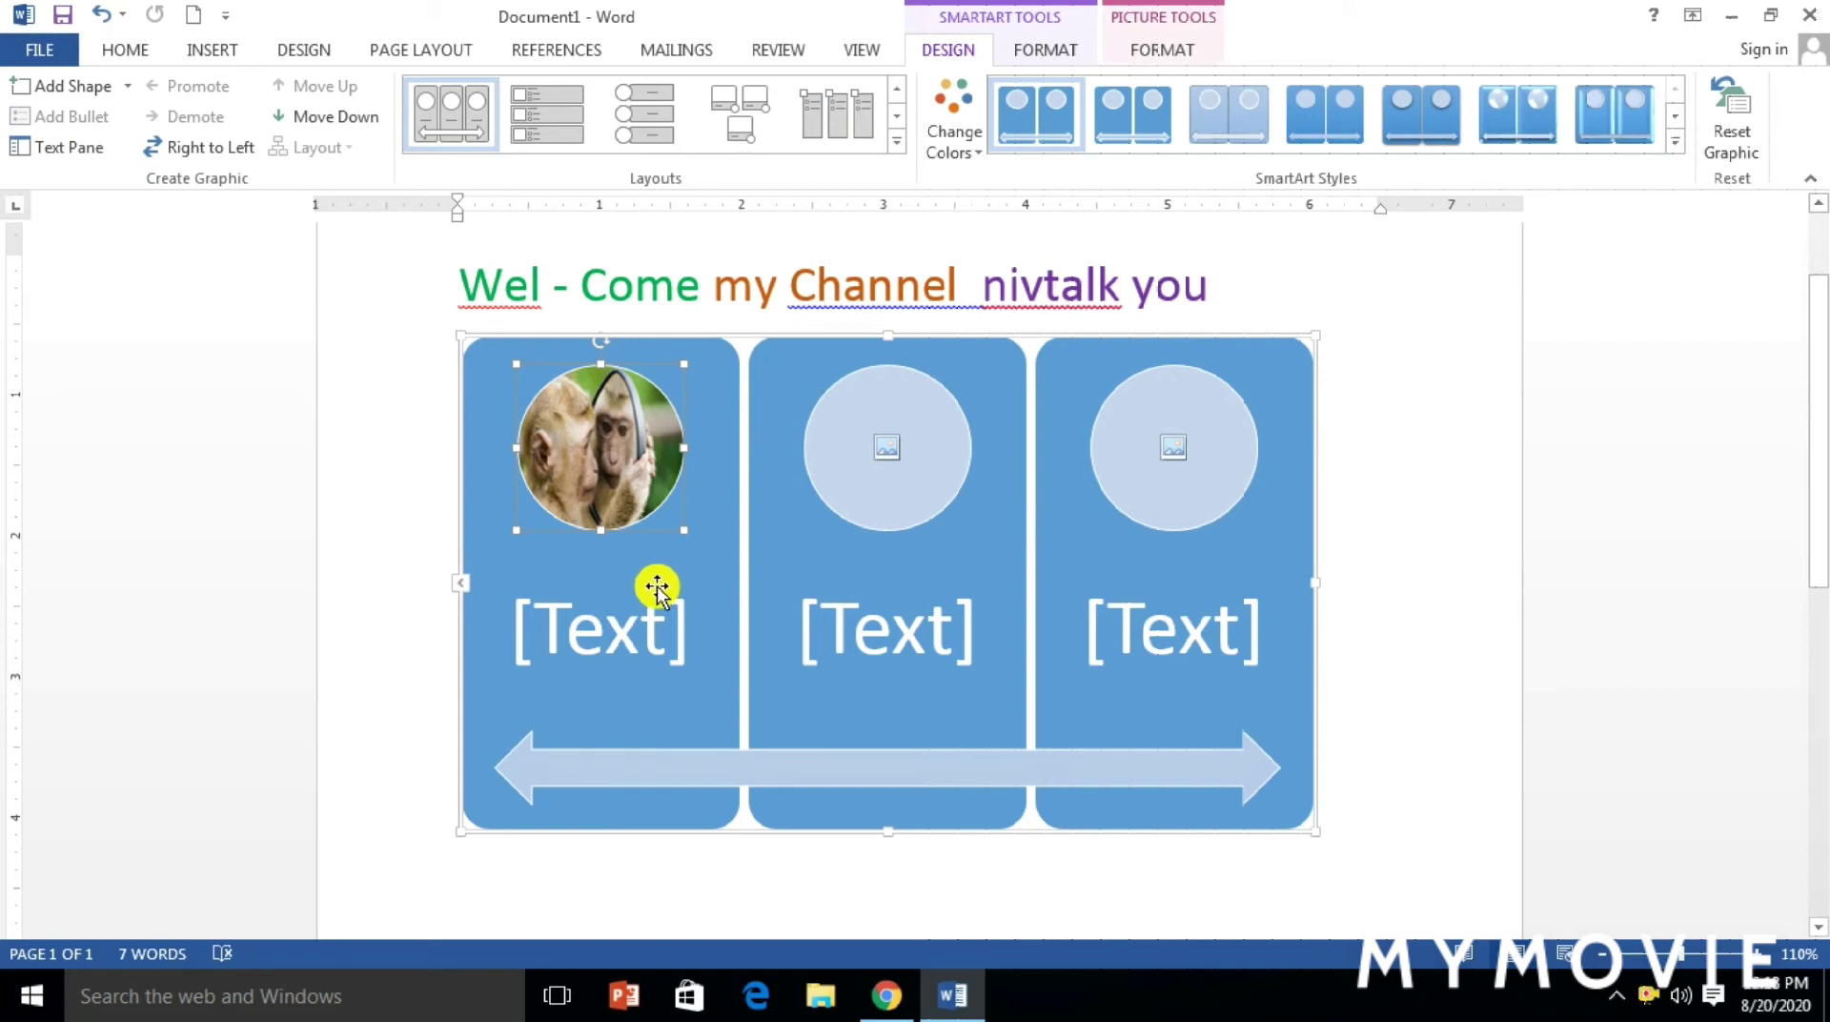
Enter "monkey" as the caption under the first picture in the SmartArt graphic
{"action": "left_click", "coordinate": [628, 629]}
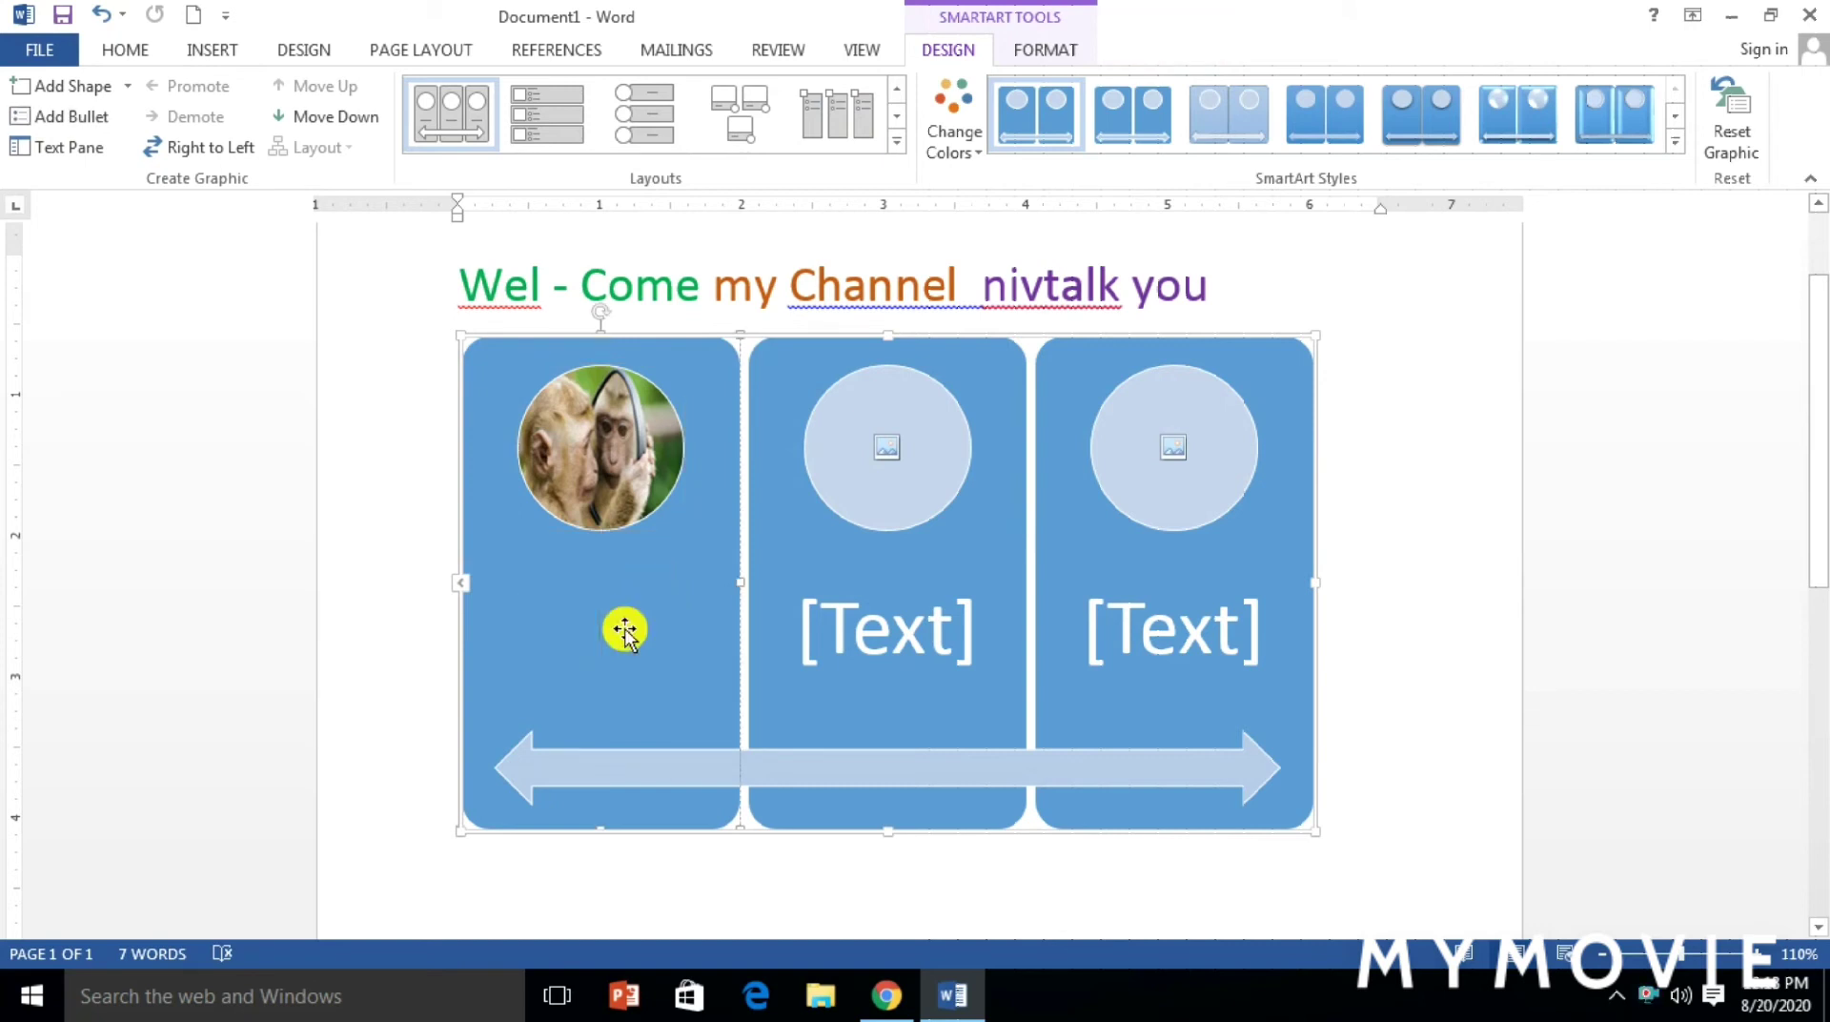
{"action": "type", "text": "monk"}
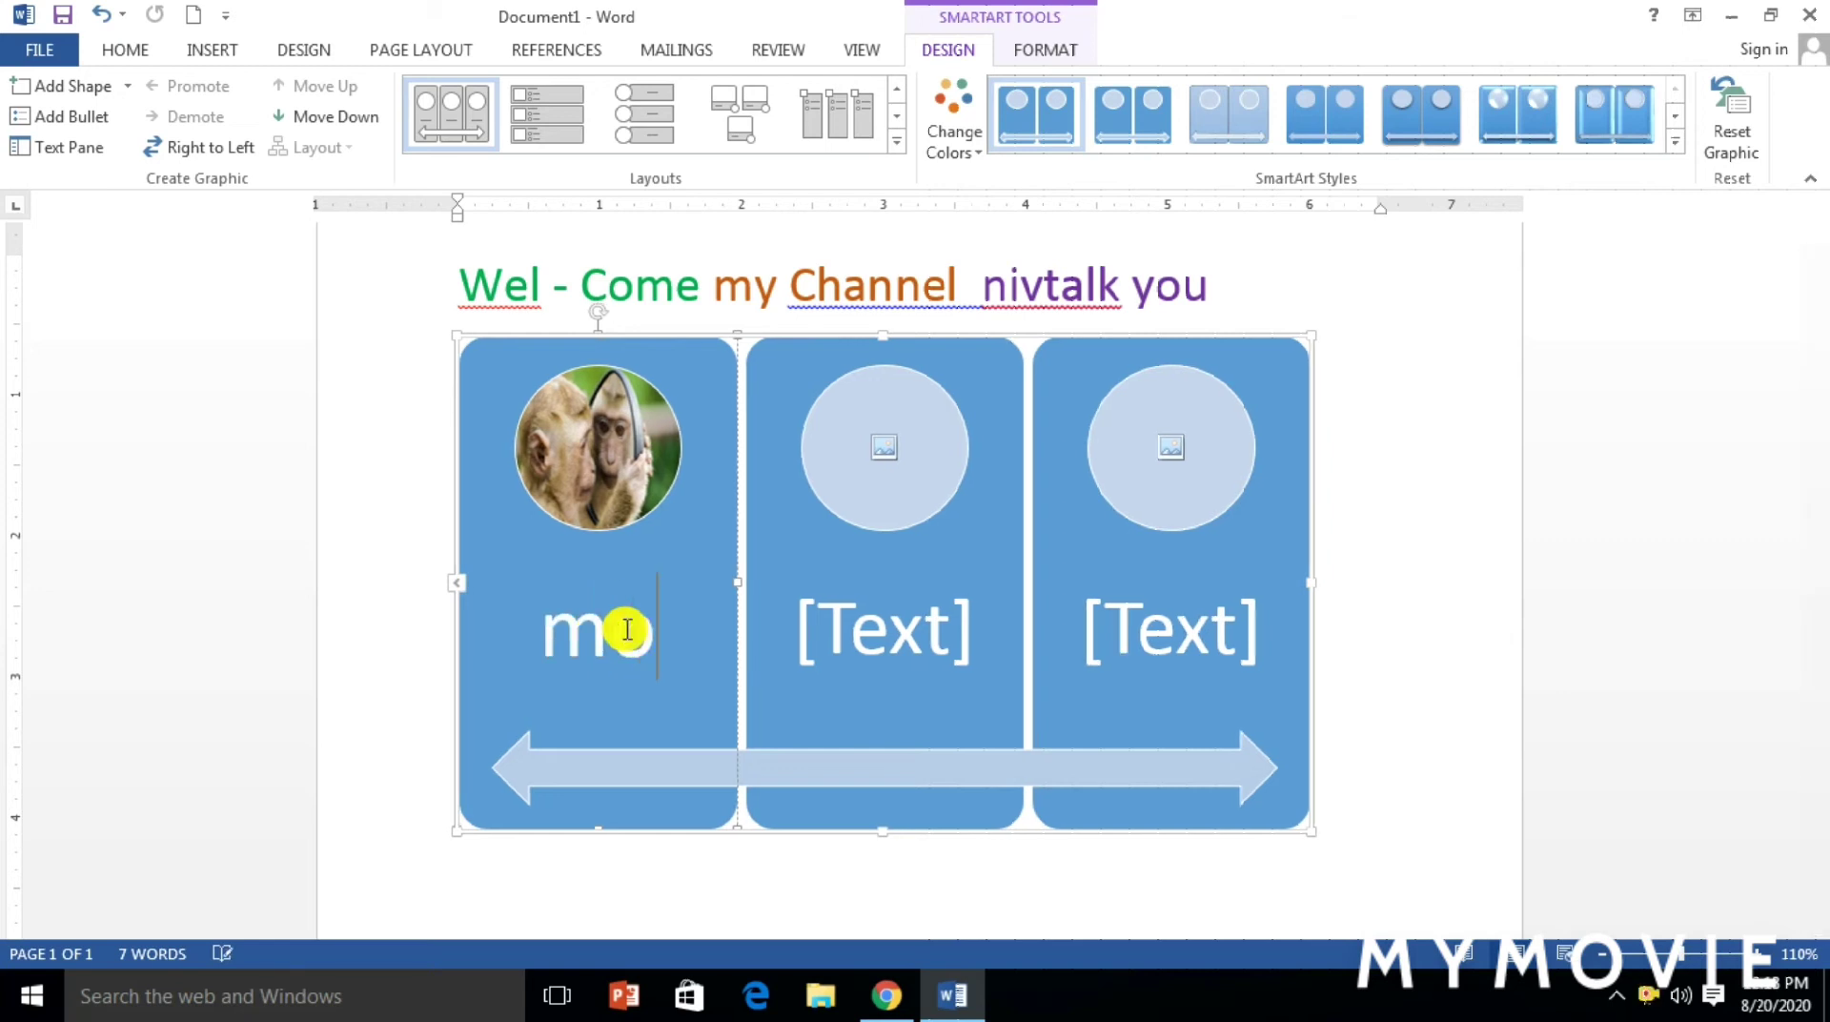
{"action": "type", "text": "e"}
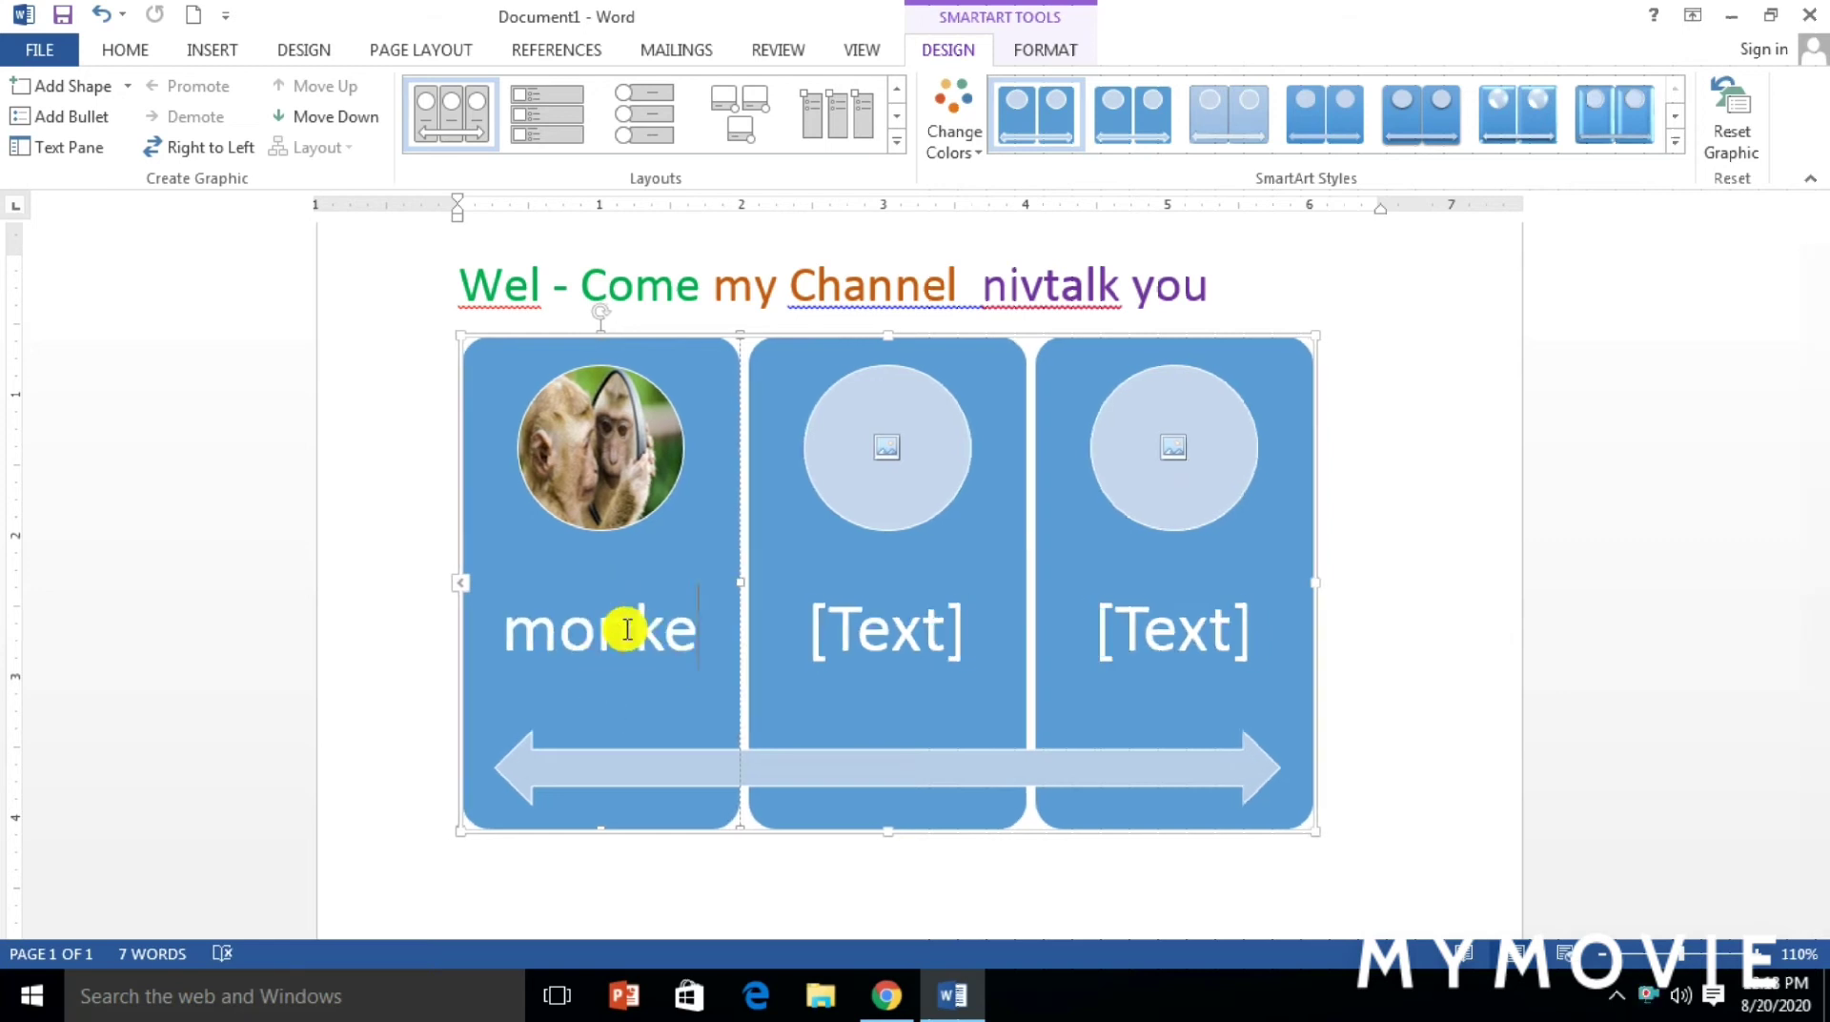
{"action": "type", "text": "y"}
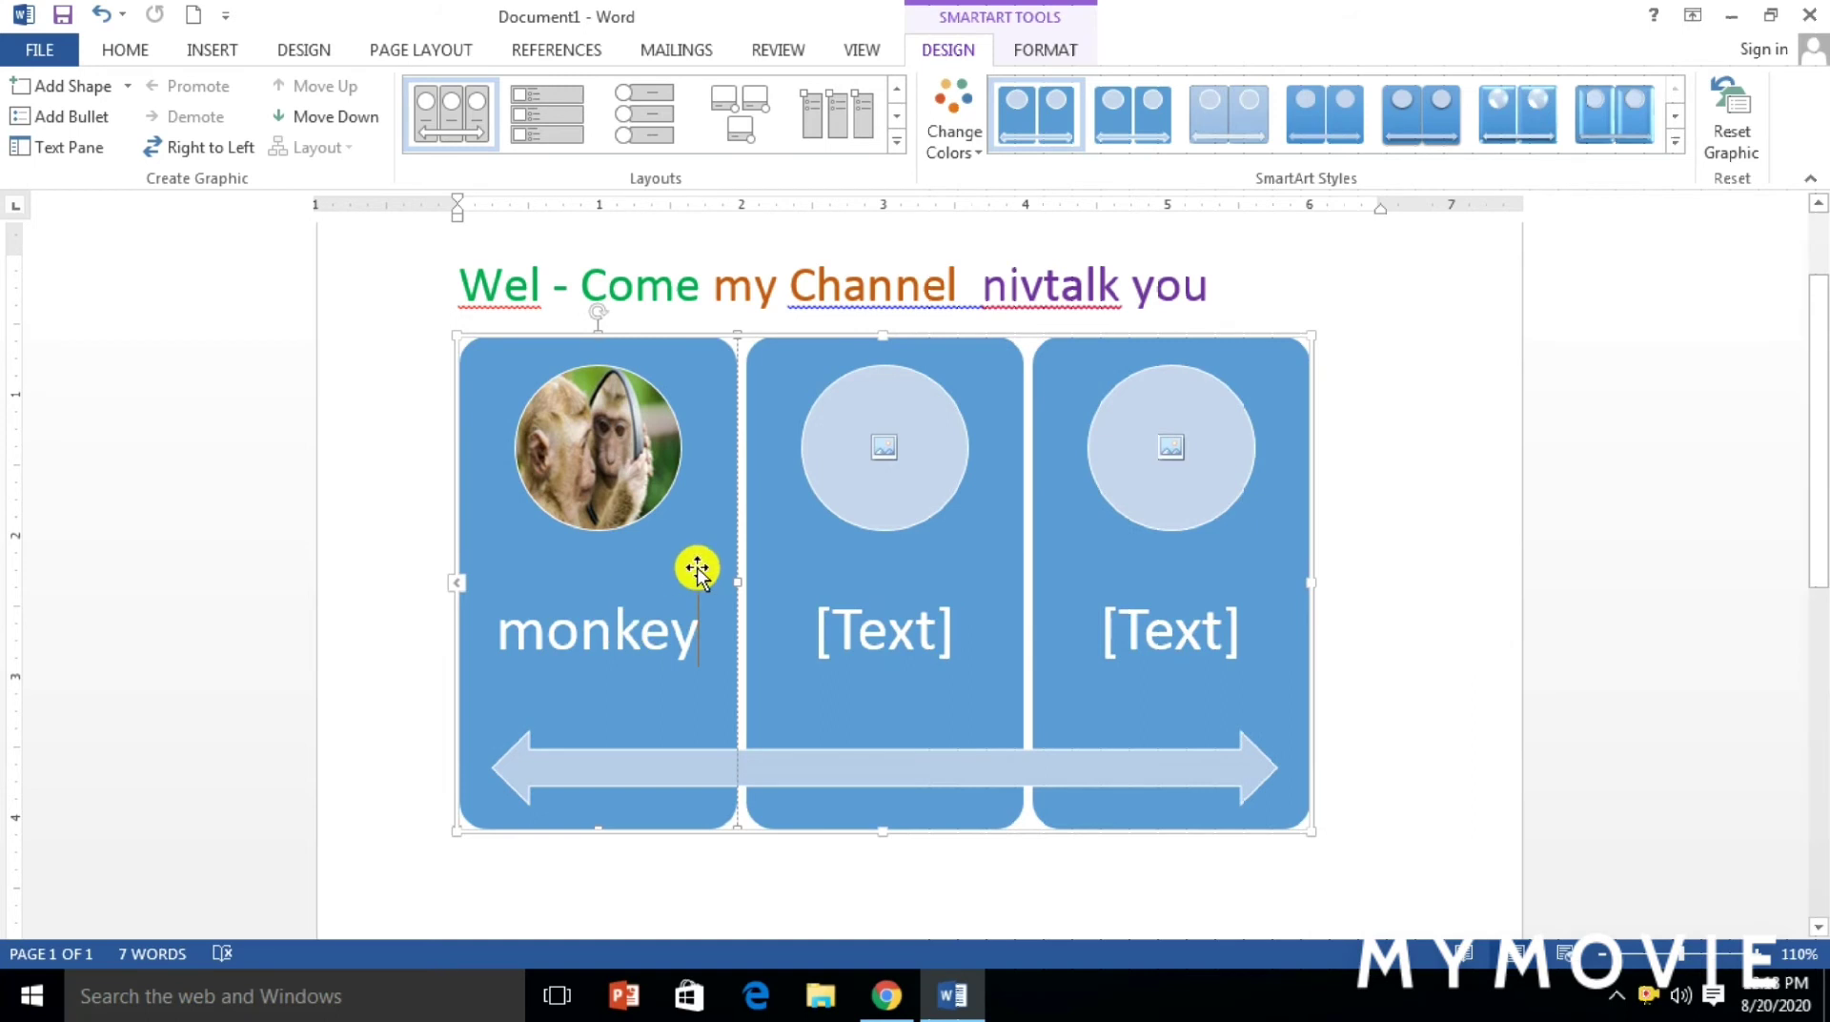
Search Bing images for "tiger" and insert the picture of the tiger standing on rocks into the middle SmartArt placeholder
{"action": "left_click", "coordinate": [882, 447]}
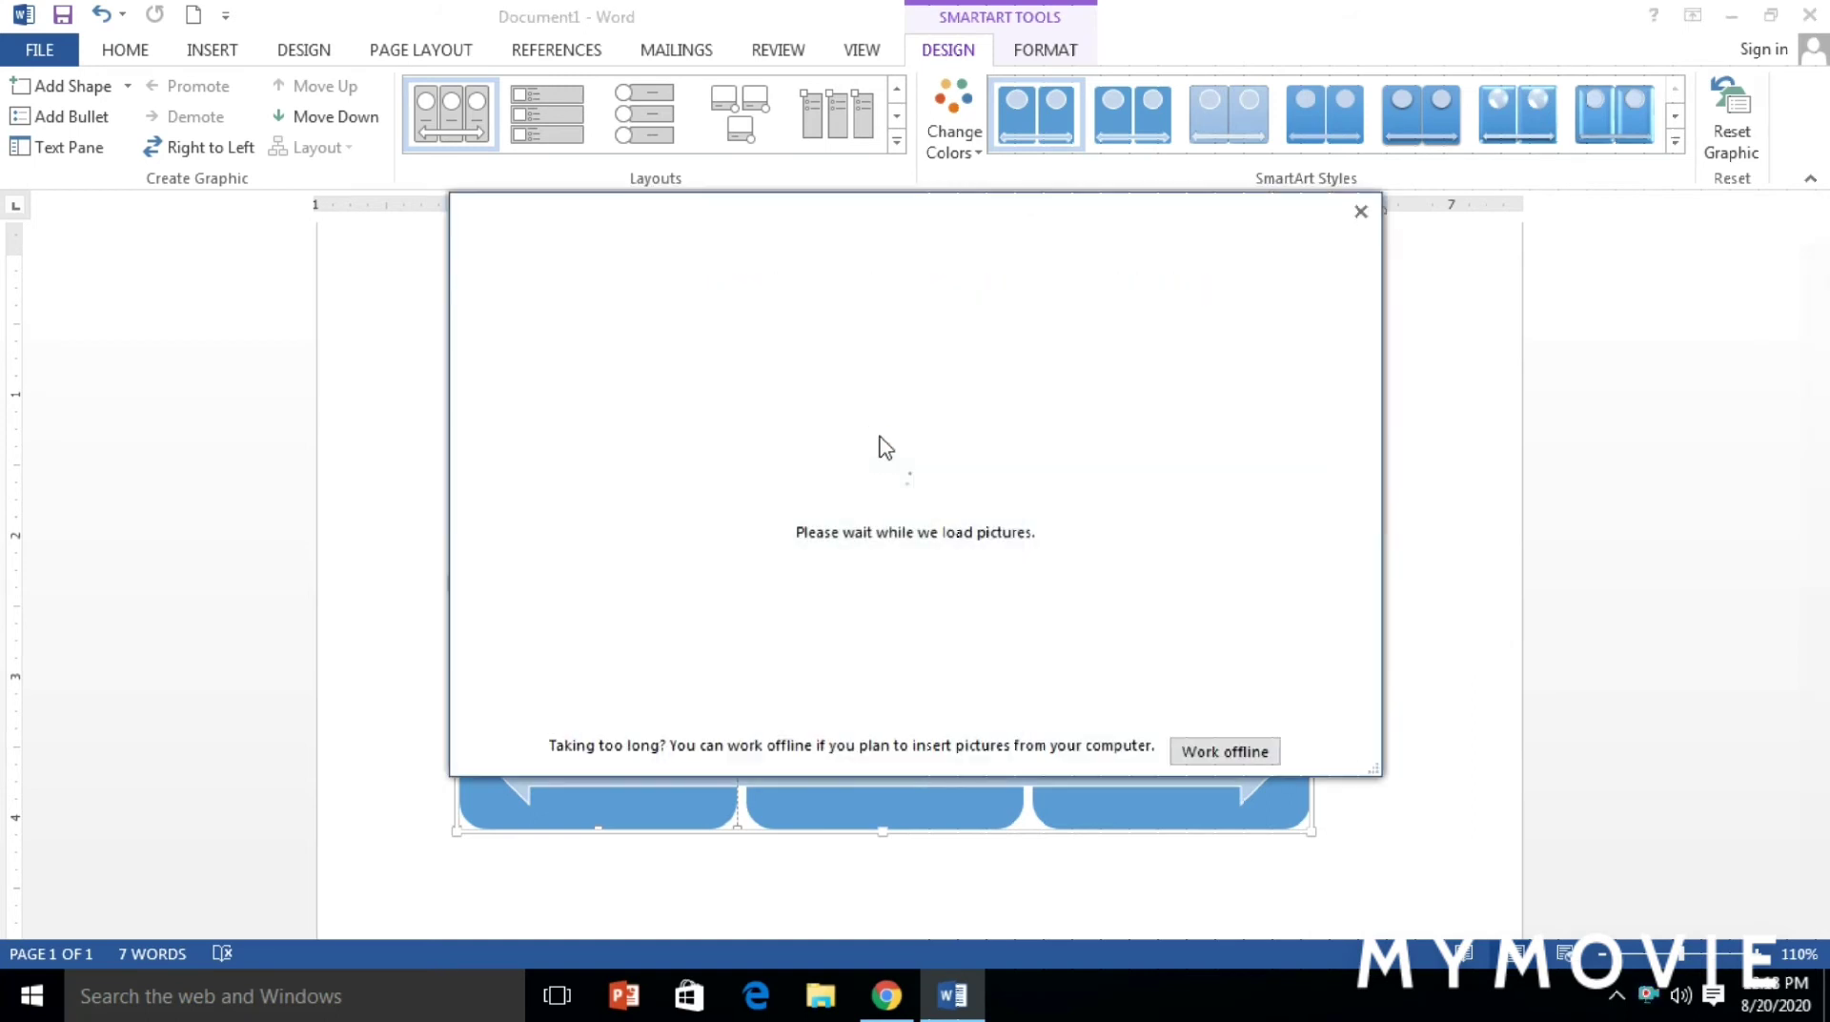
{"action": "left_click", "coordinate": [1042, 434]}
{"action": "left_click", "coordinate": [710, 411]}
{"action": "left_click", "coordinate": [710, 412]}
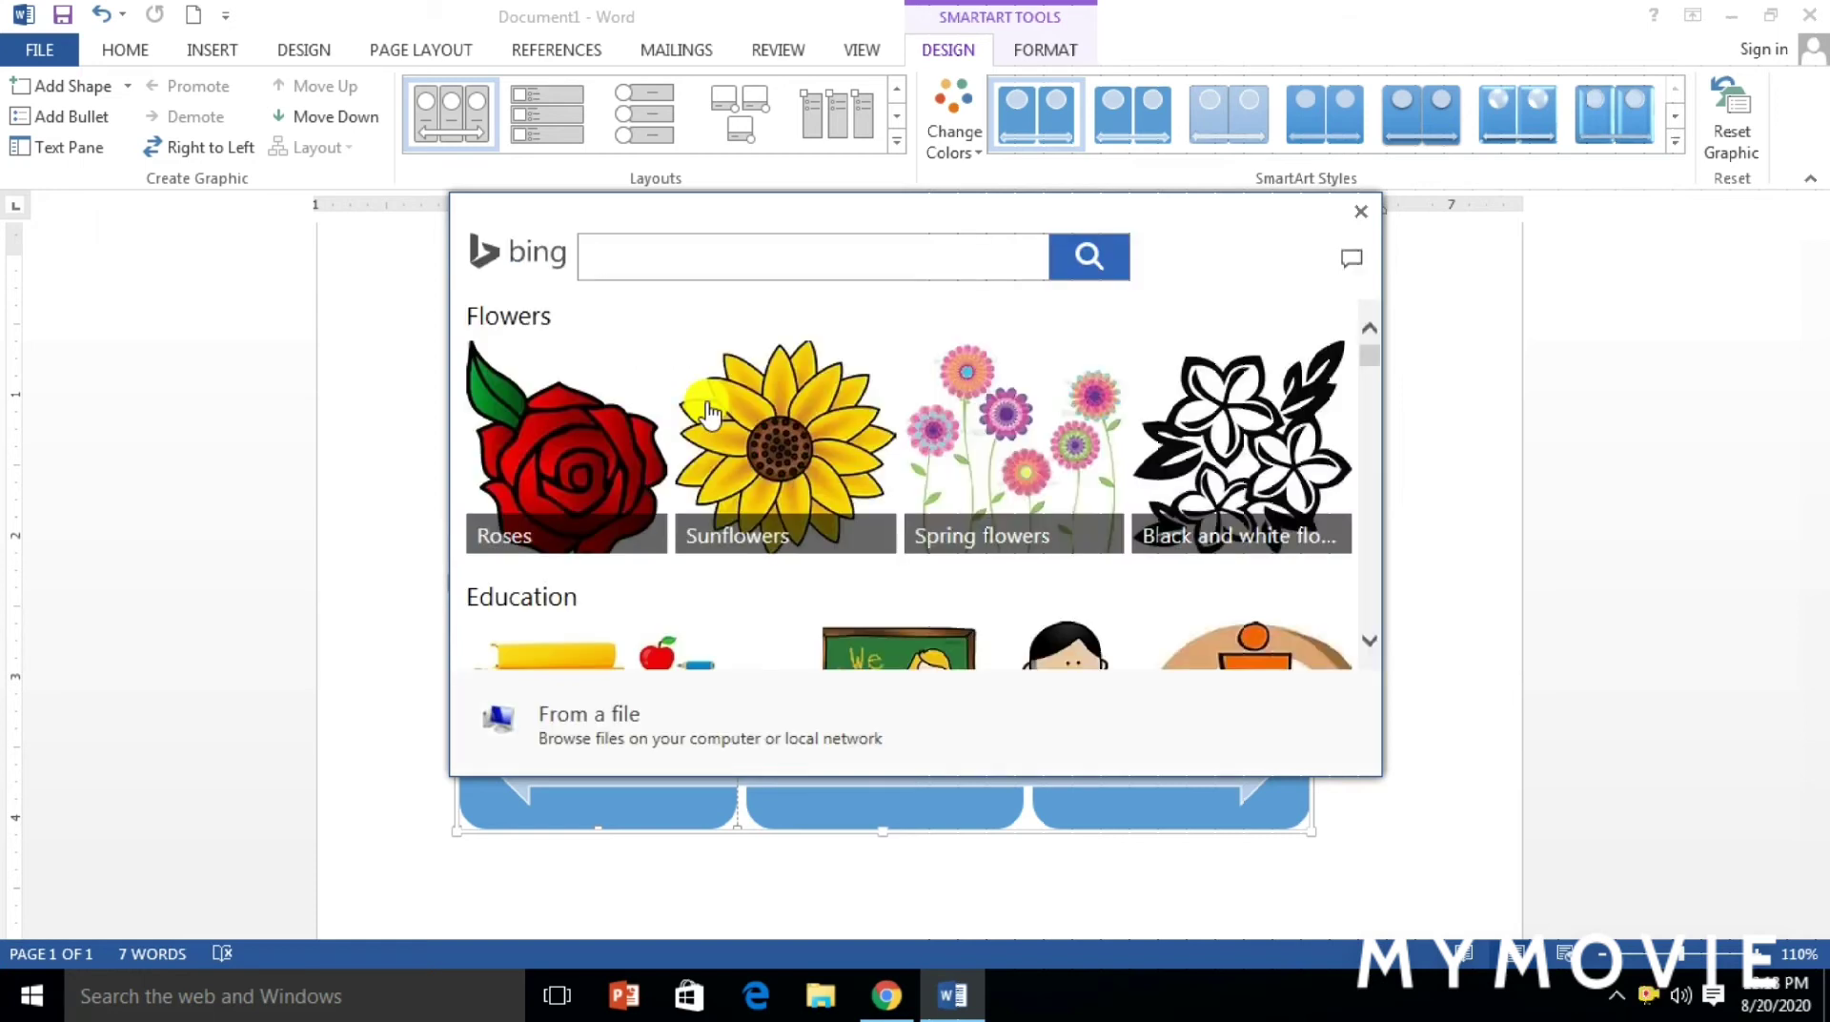
{"action": "type", "text": "tiger"}
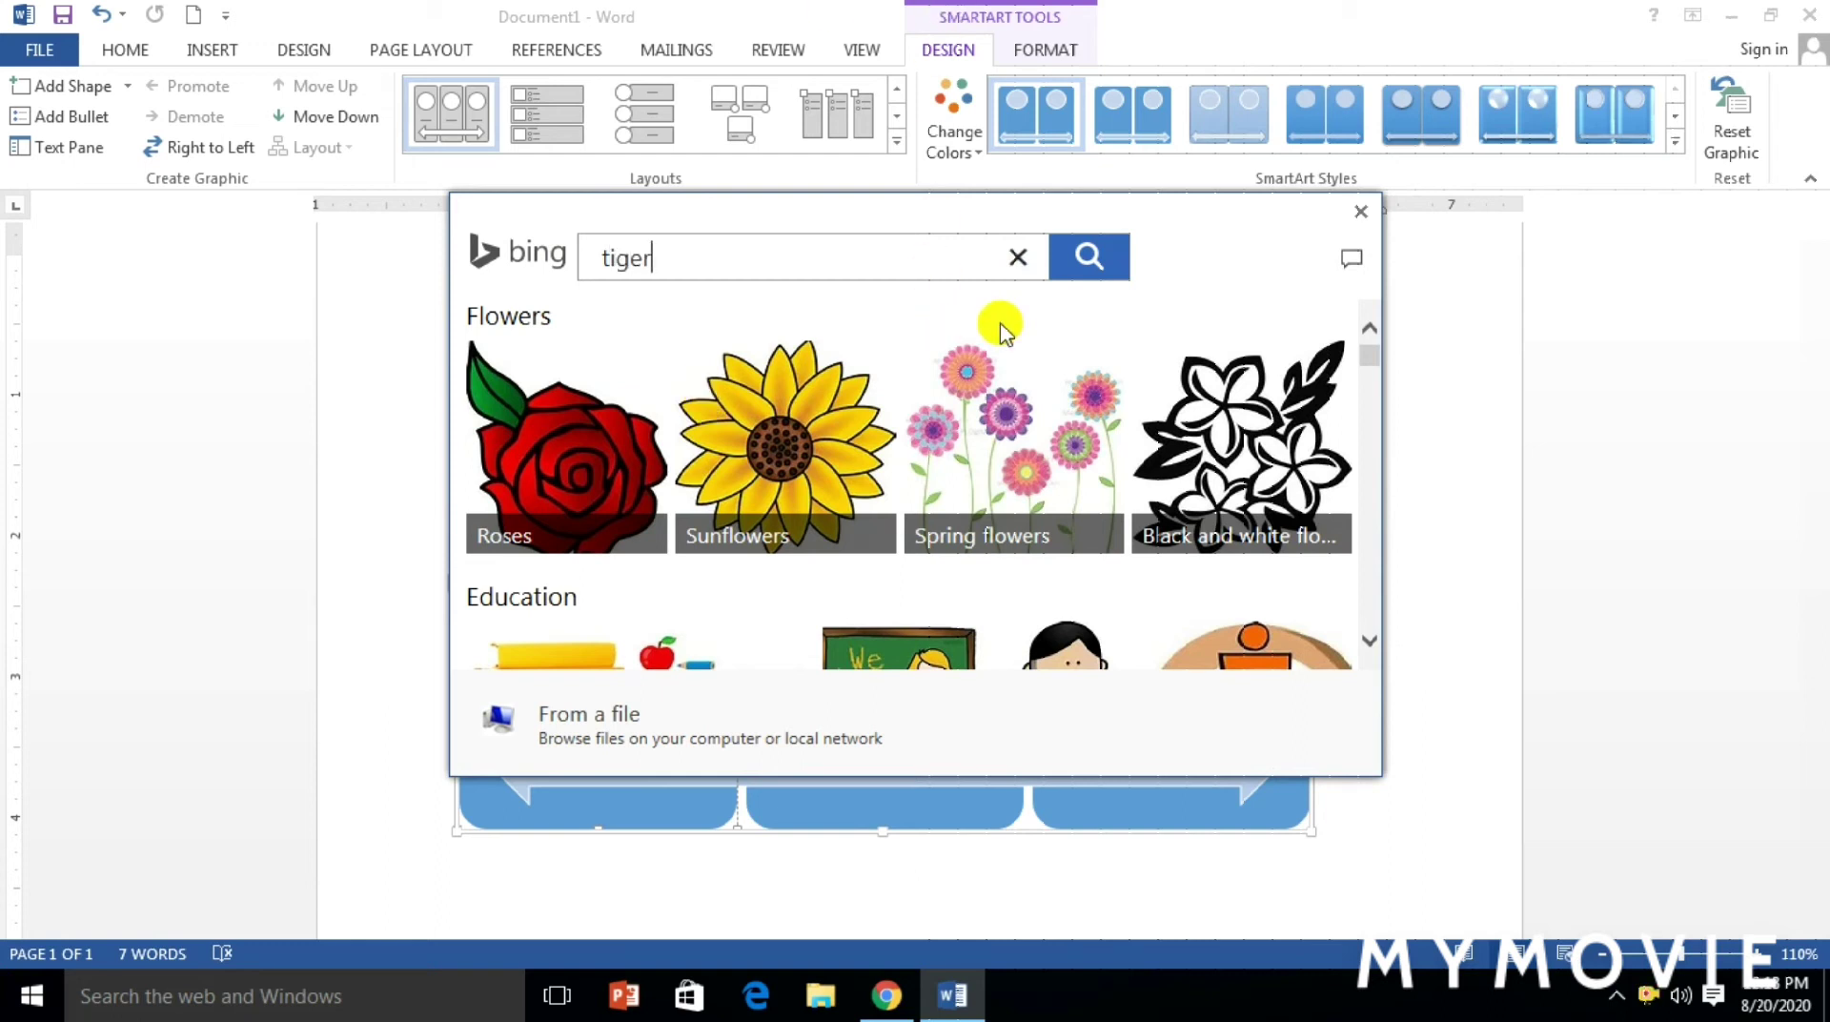
{"action": "left_click", "coordinate": [1088, 270]}
{"action": "left_click", "coordinate": [1089, 271]}
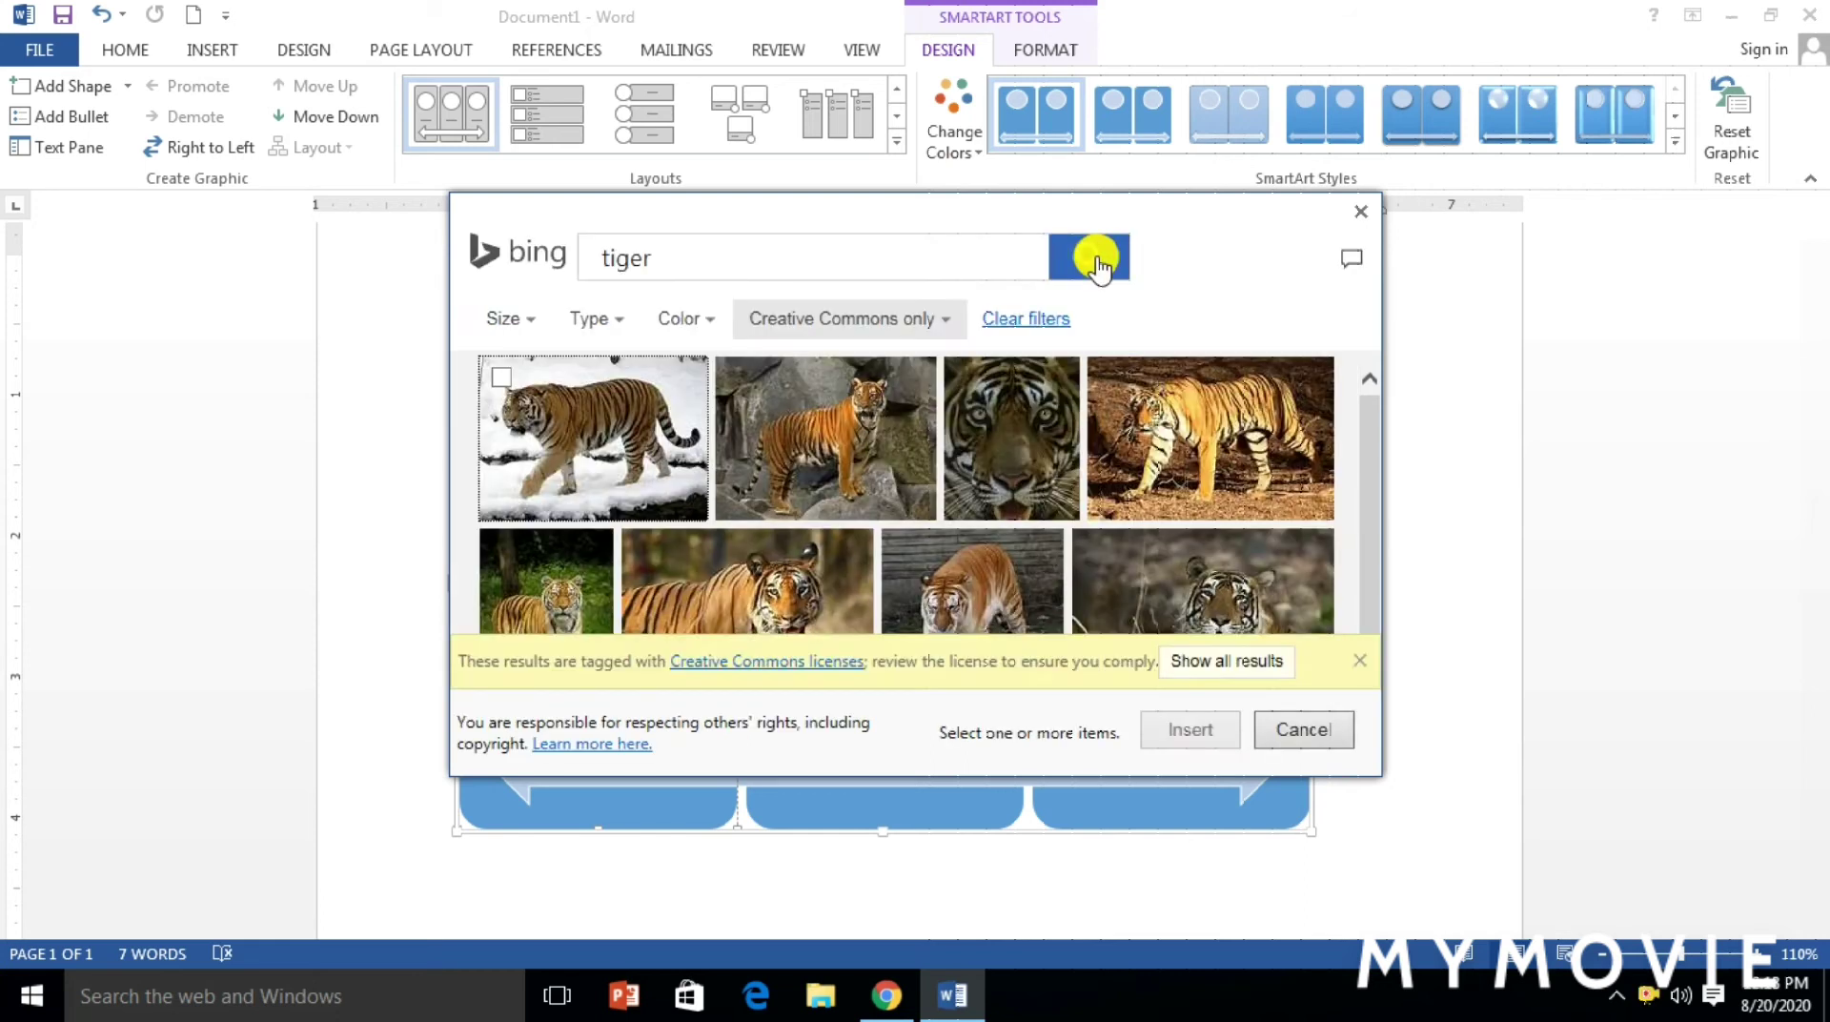
{"action": "left_click", "coordinate": [747, 386]}
{"action": "left_click", "coordinate": [1179, 734]}
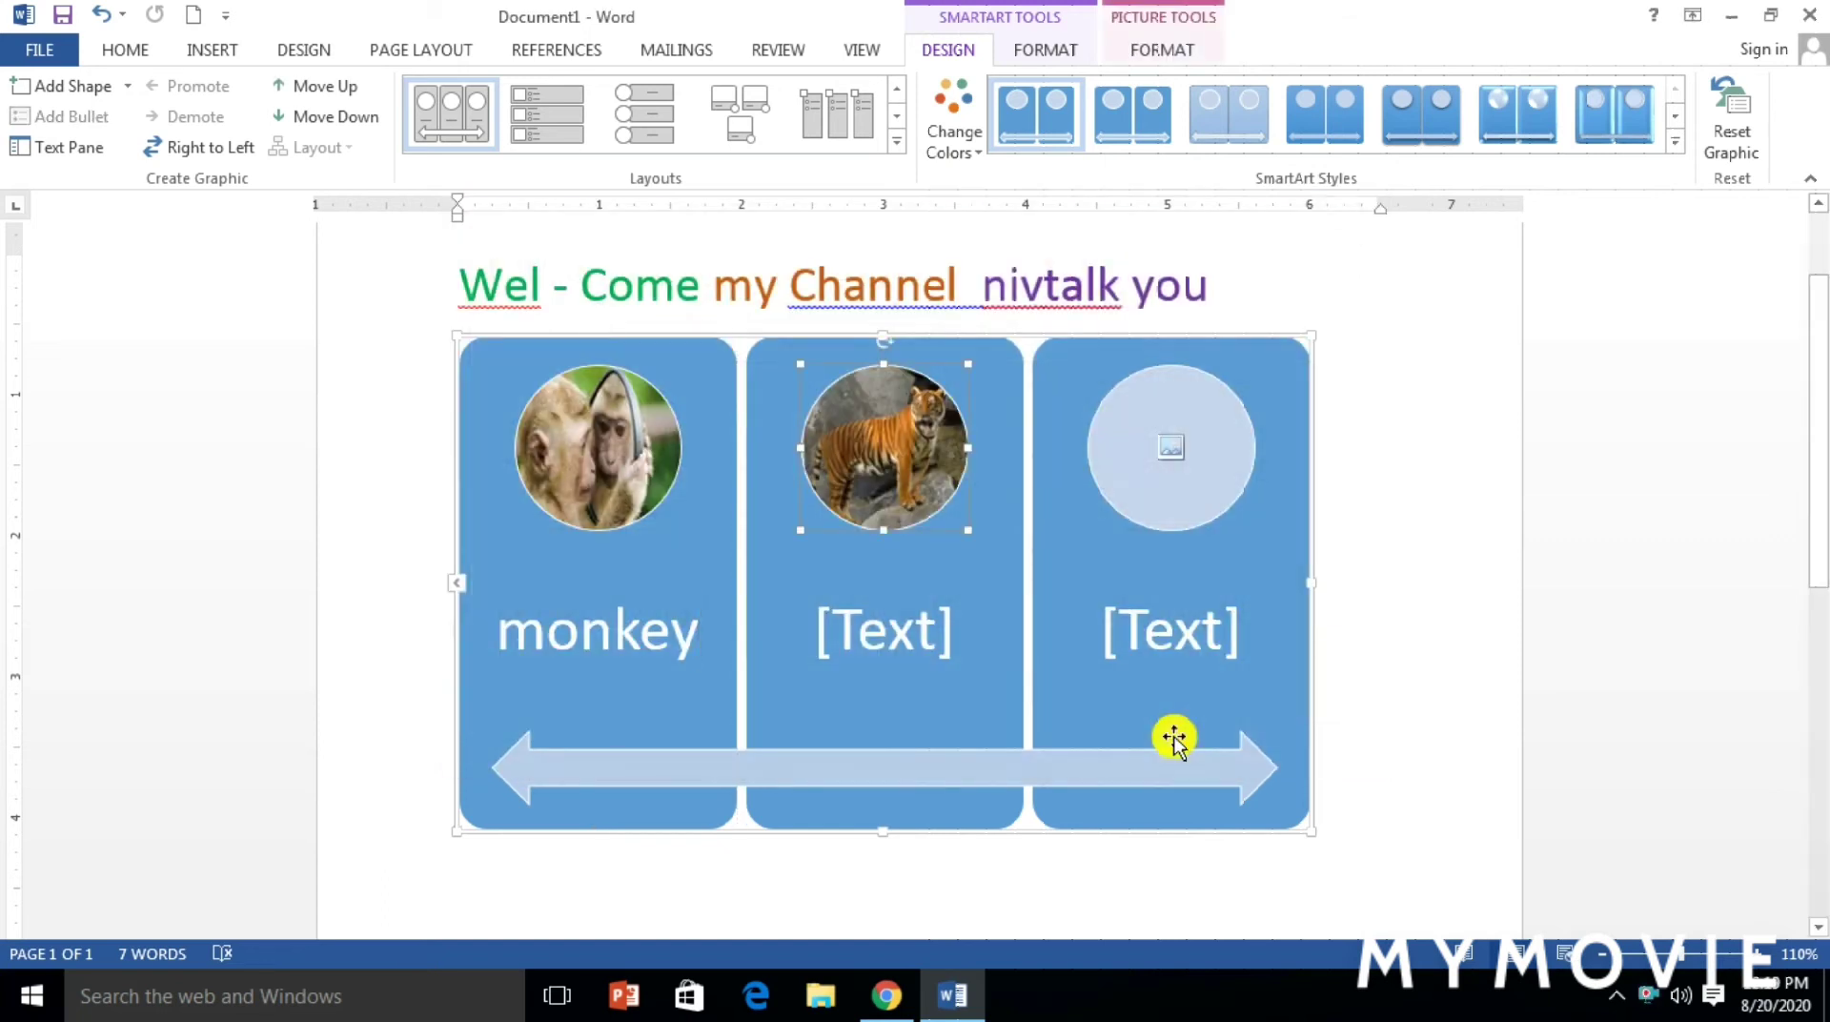
Search Bing images for "lion" and insert a front-facing lion picture into the third SmartArt placeholder
{"action": "left_click", "coordinate": [1171, 448]}
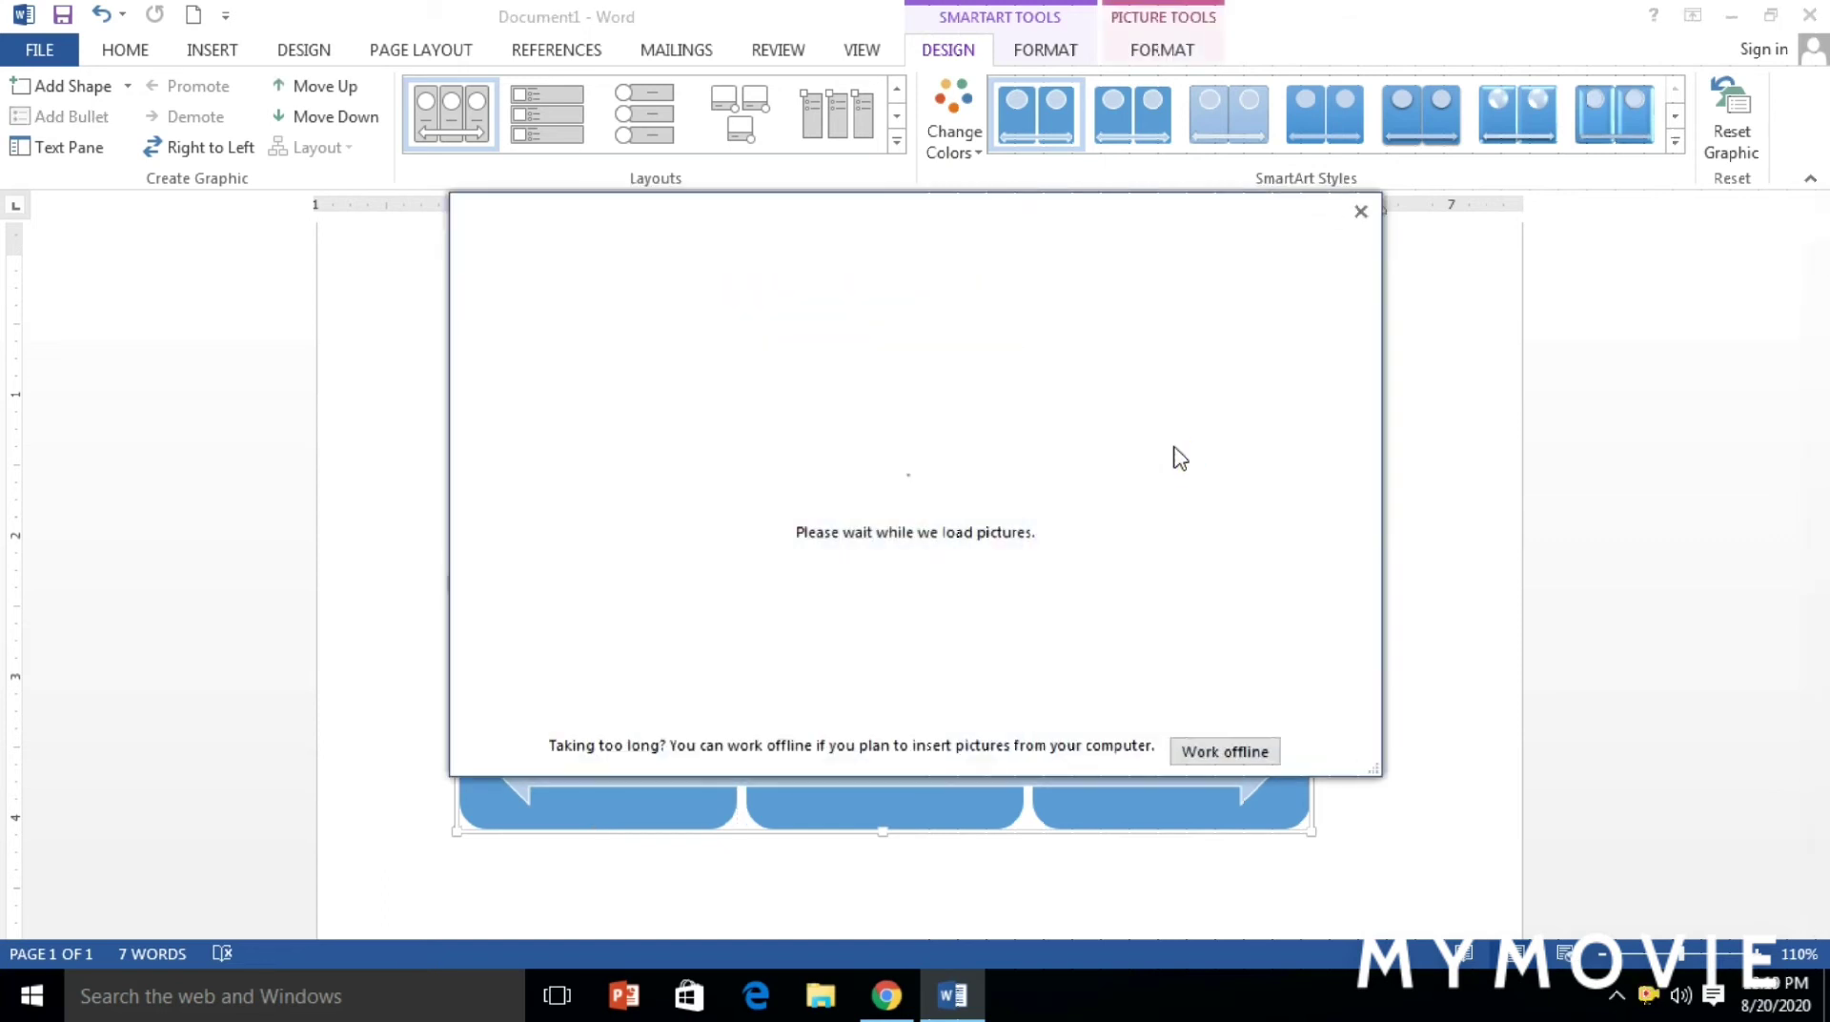
{"action": "left_click", "coordinate": [1132, 436]}
{"action": "type", "text": "lion"}
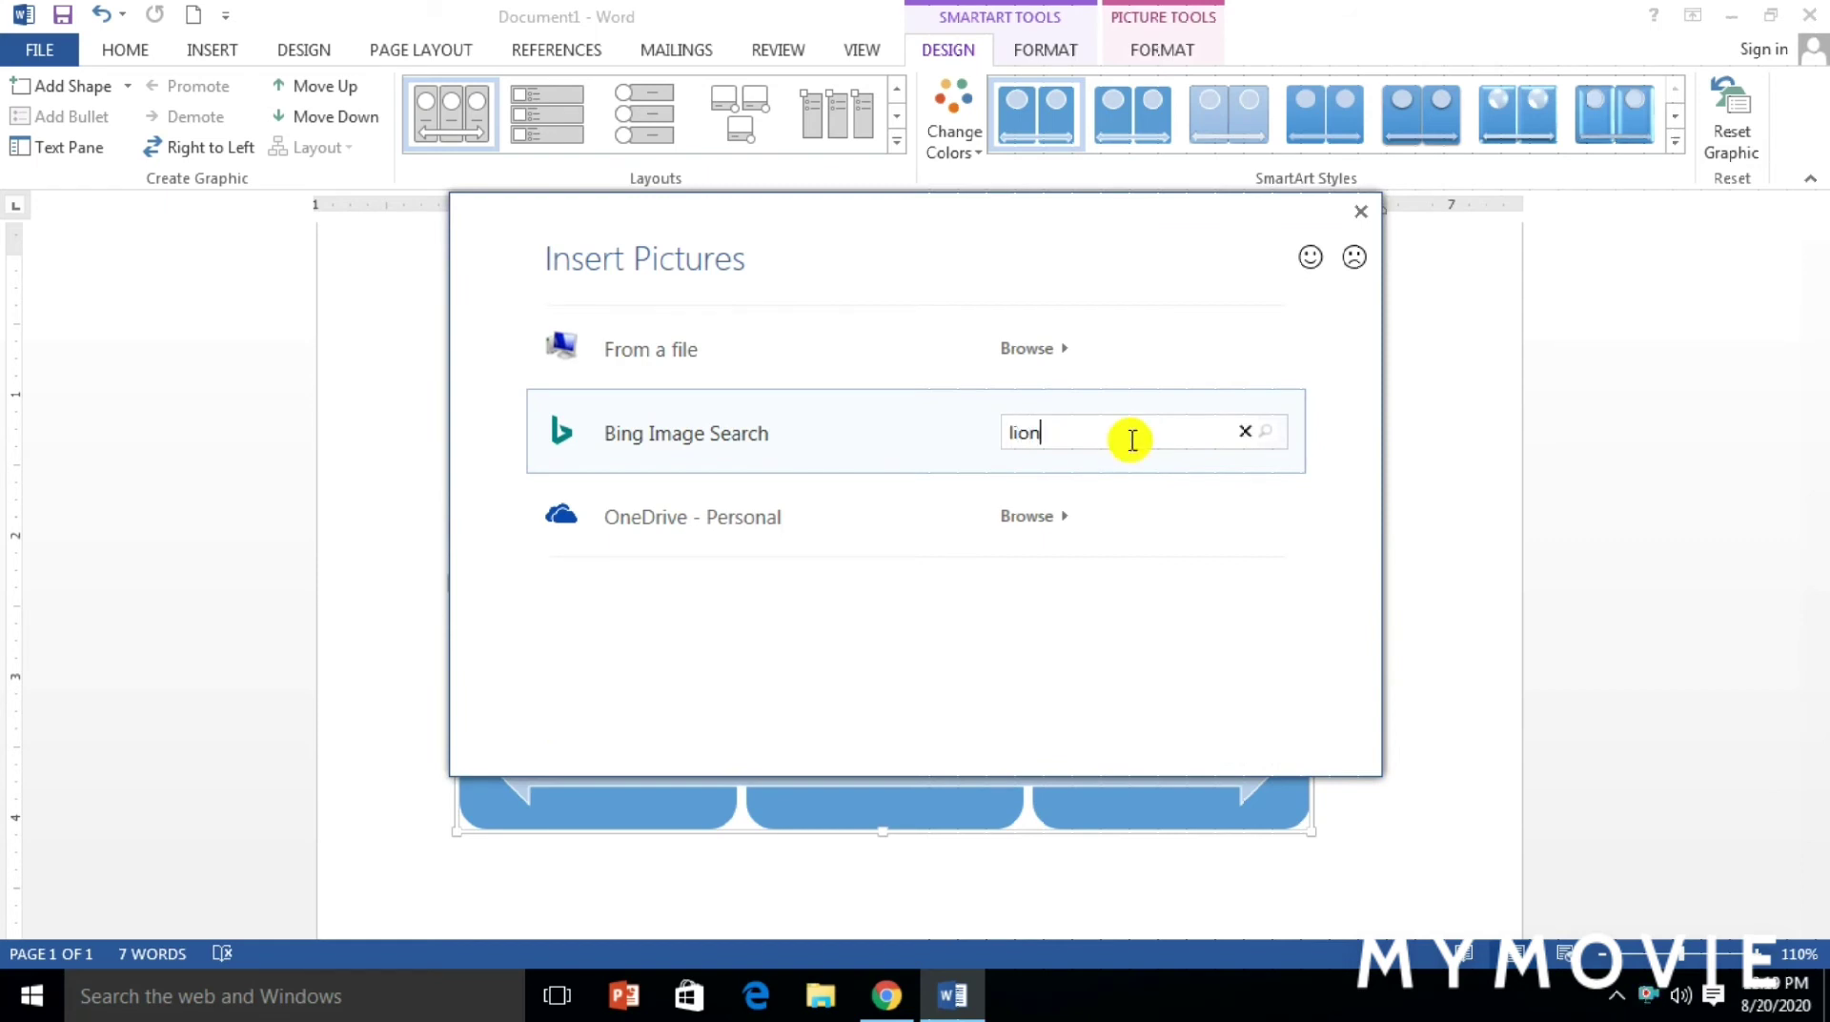
{"action": "key", "text": "Return"}
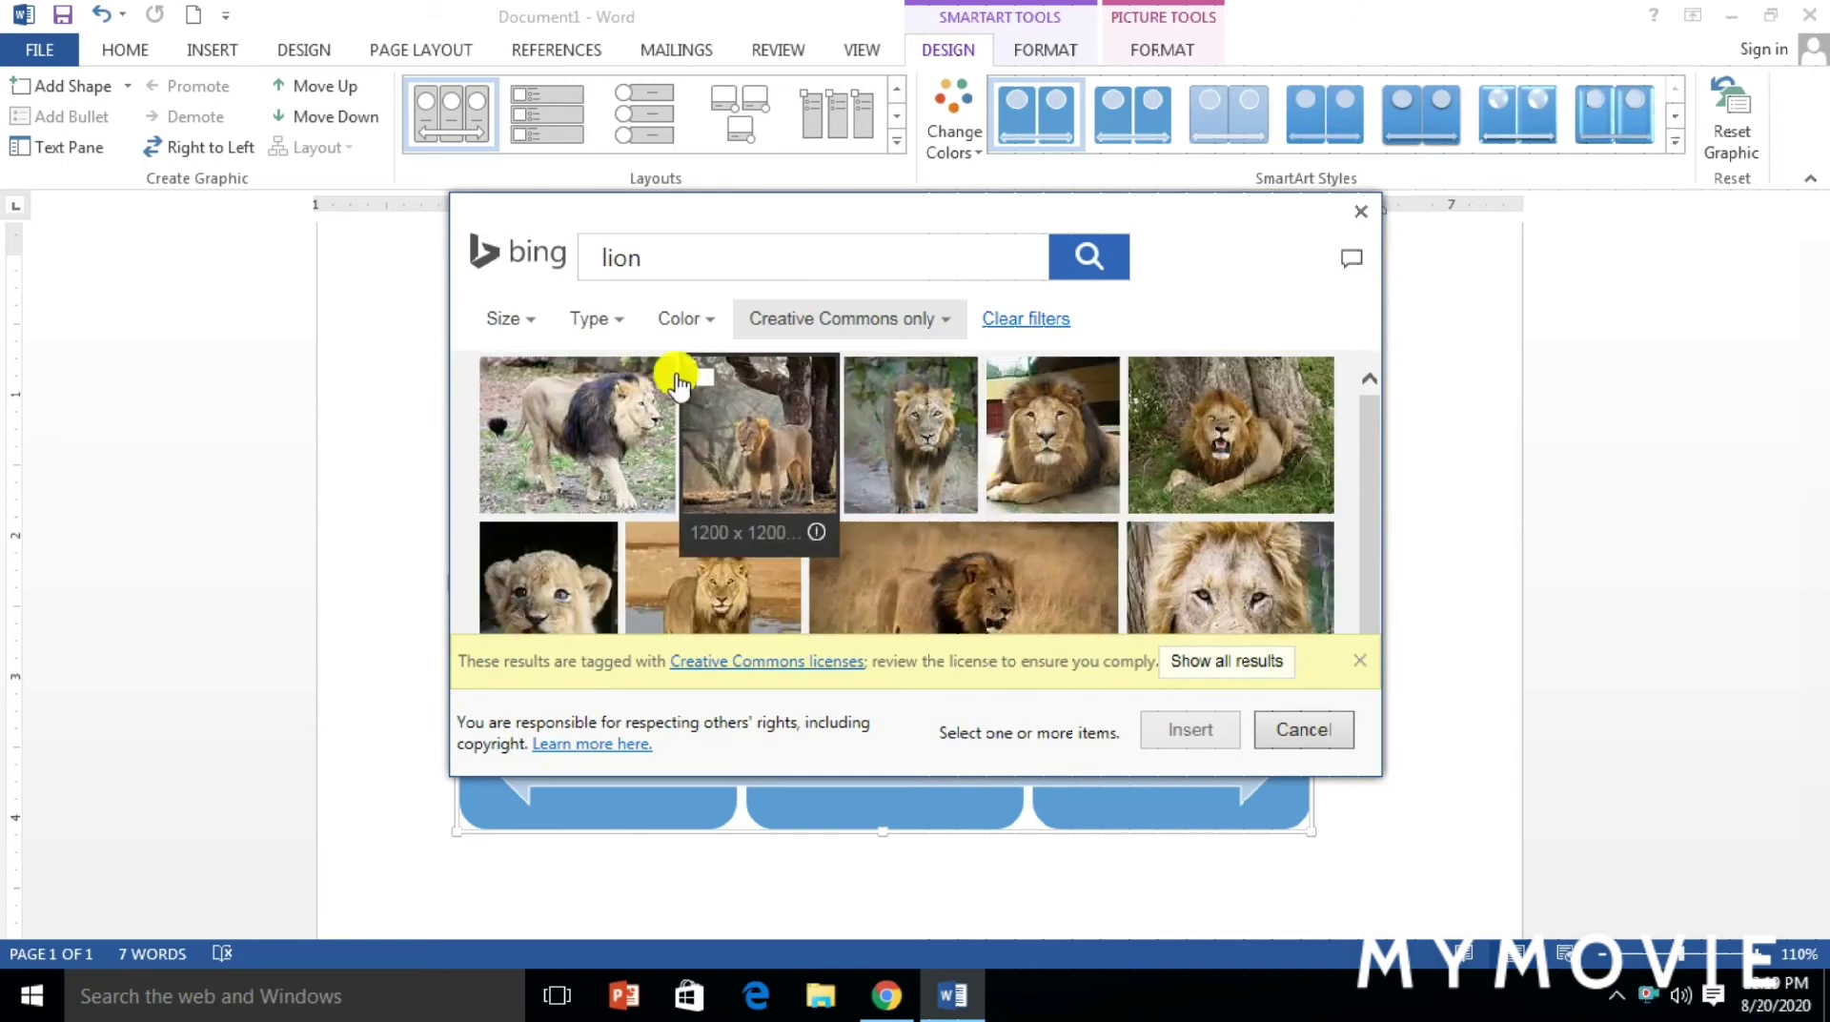
{"action": "left_click", "coordinate": [1018, 379]}
{"action": "left_click", "coordinate": [1194, 732]}
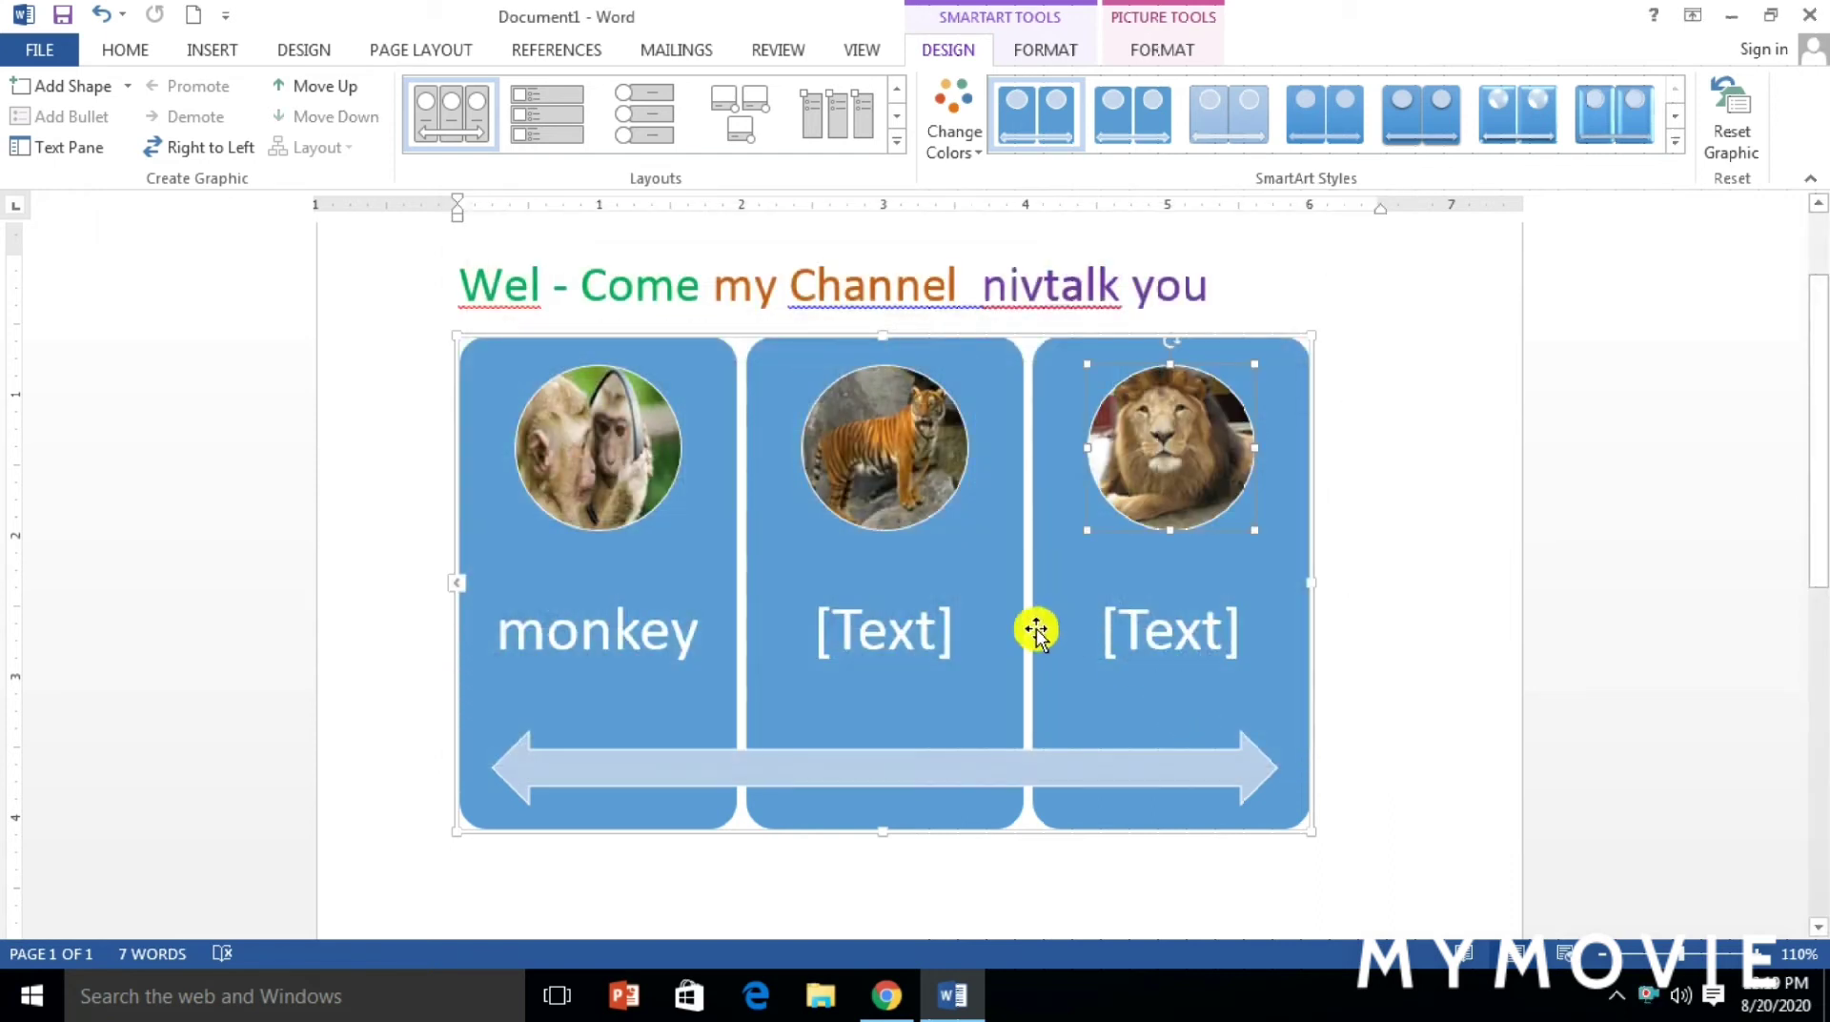
Enter "Tiger" as the caption under the middle picture in the SmartArt graphic
{"action": "left_click", "coordinate": [862, 641]}
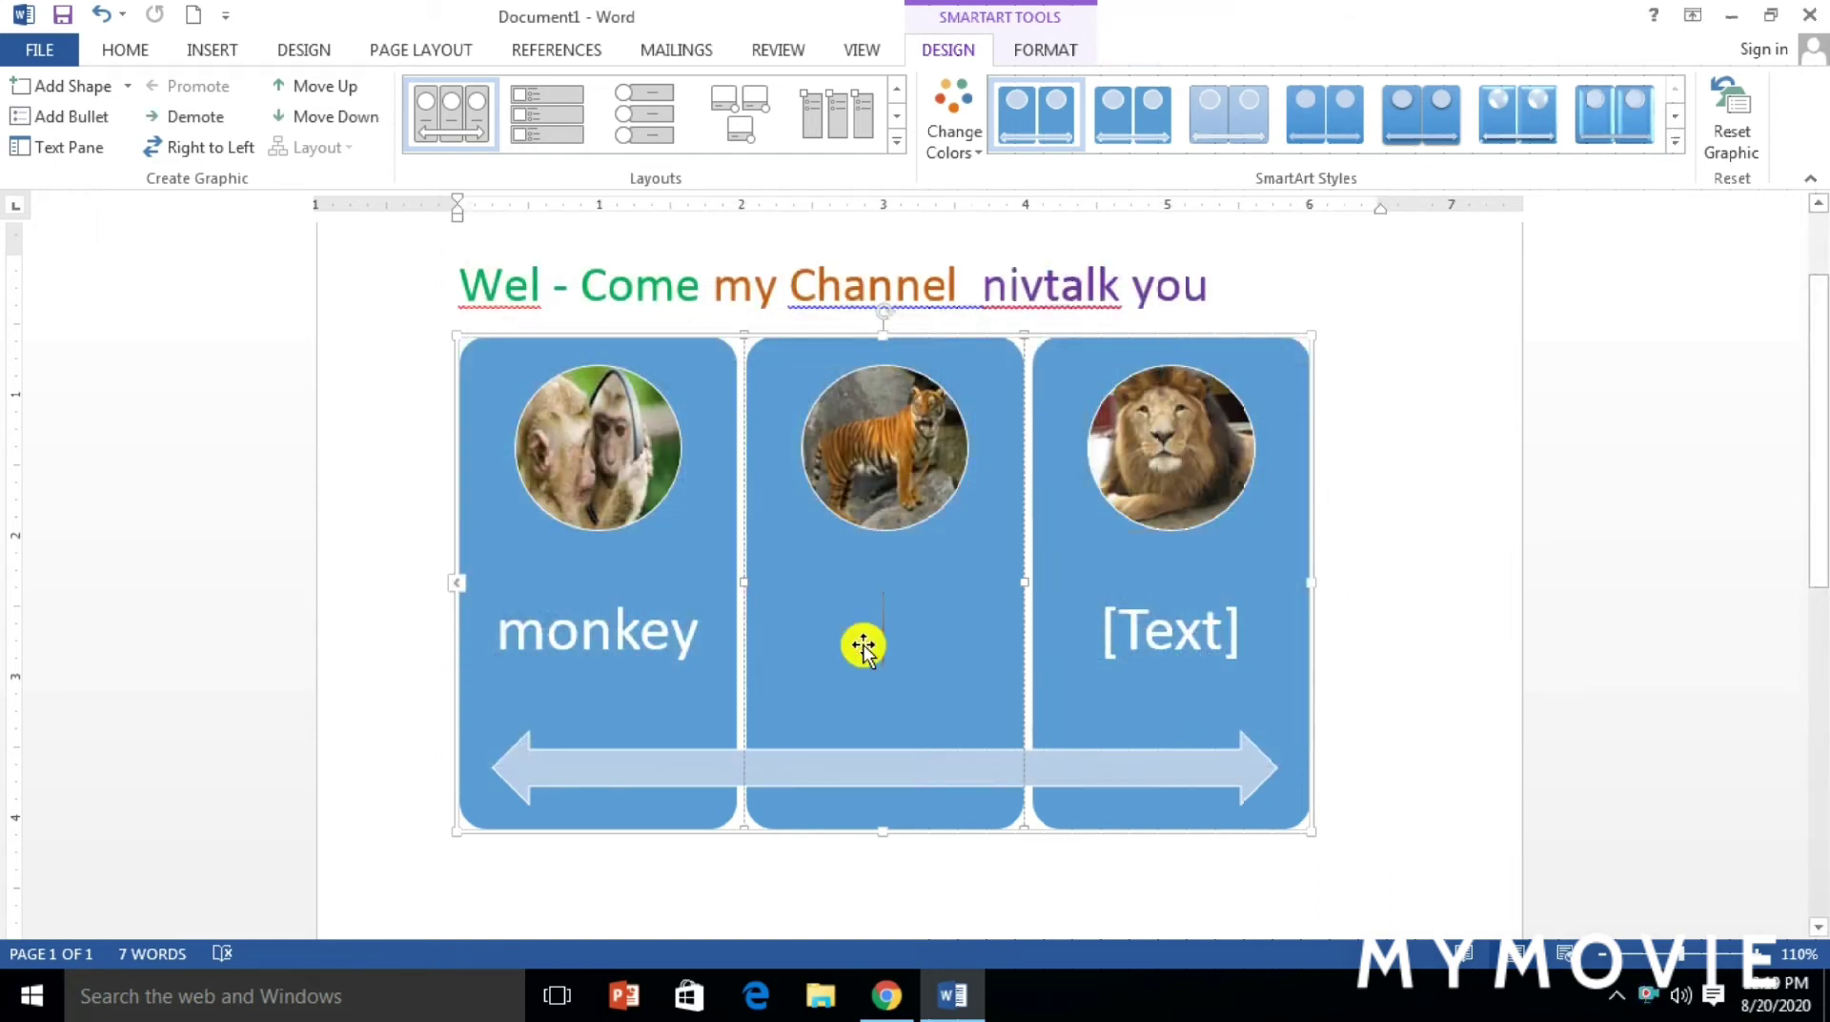
{"action": "type", "text": "Ti"}
{"action": "type", "text": "ger"}
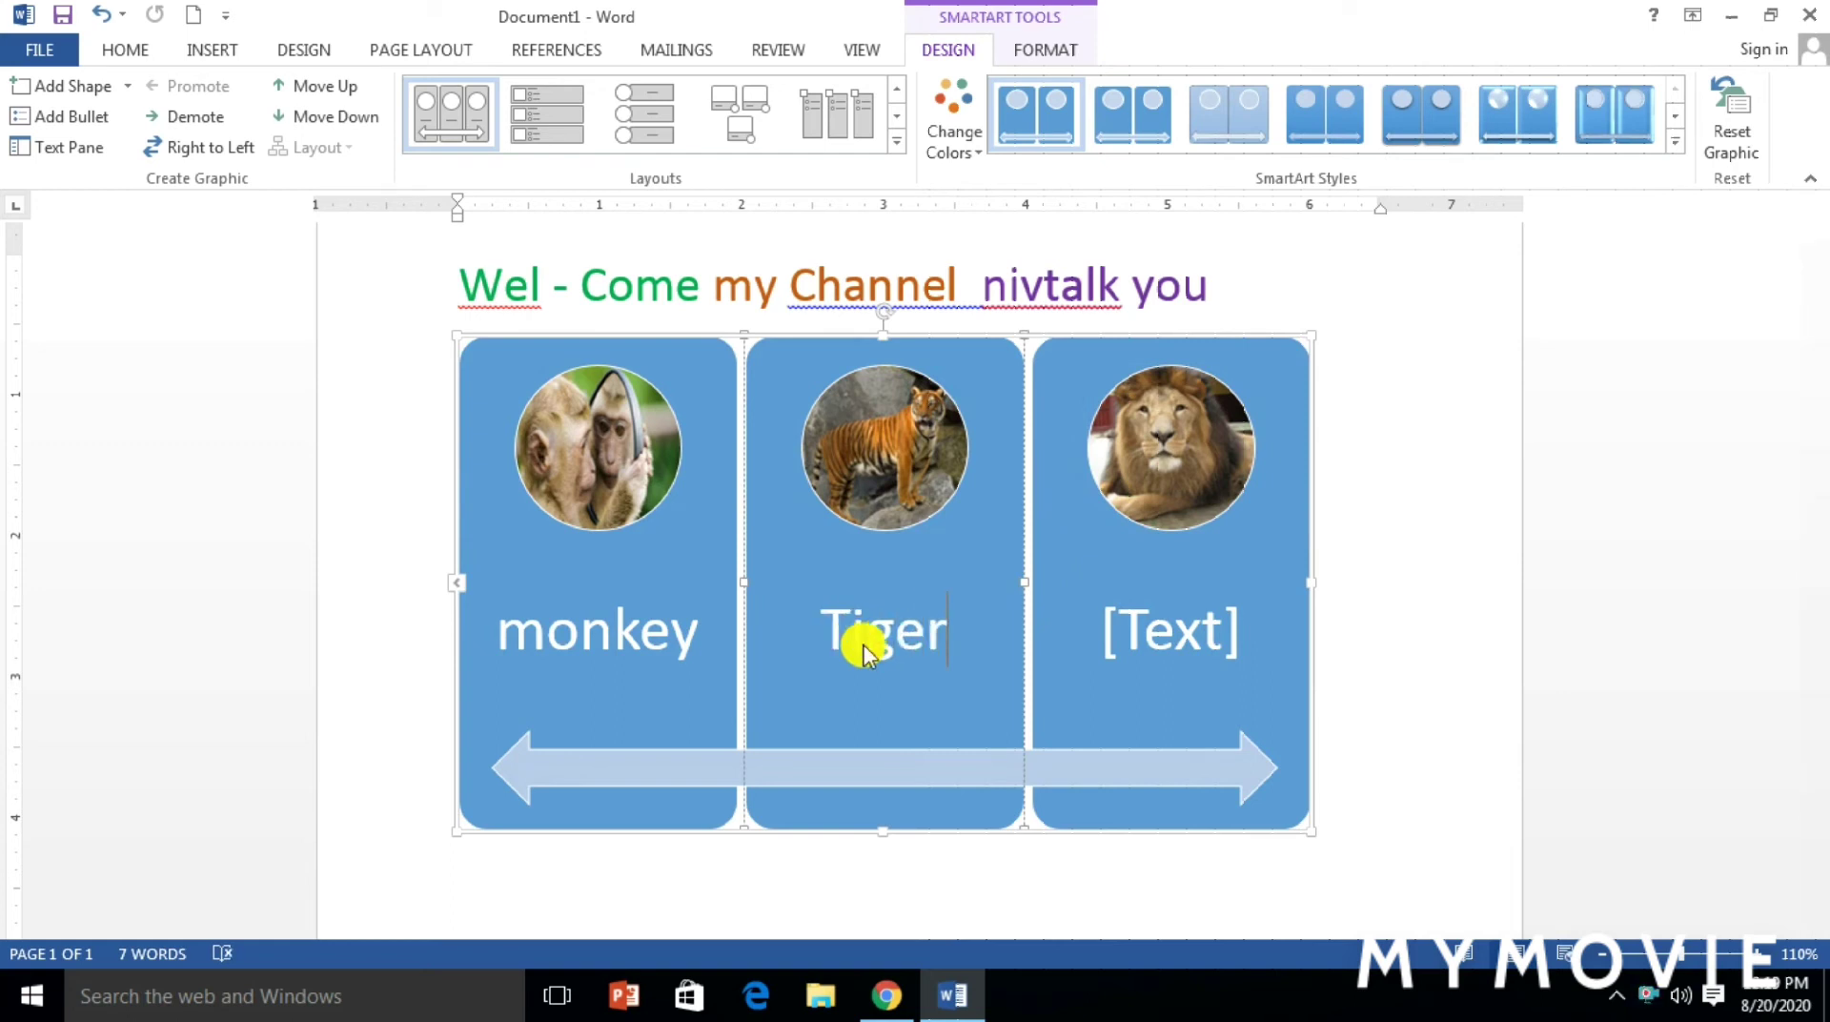
Enter "Lion" as the caption under the third picture in the SmartArt graphic
{"action": "left_click", "coordinate": [1157, 632]}
{"action": "type", "text": "Lion"}
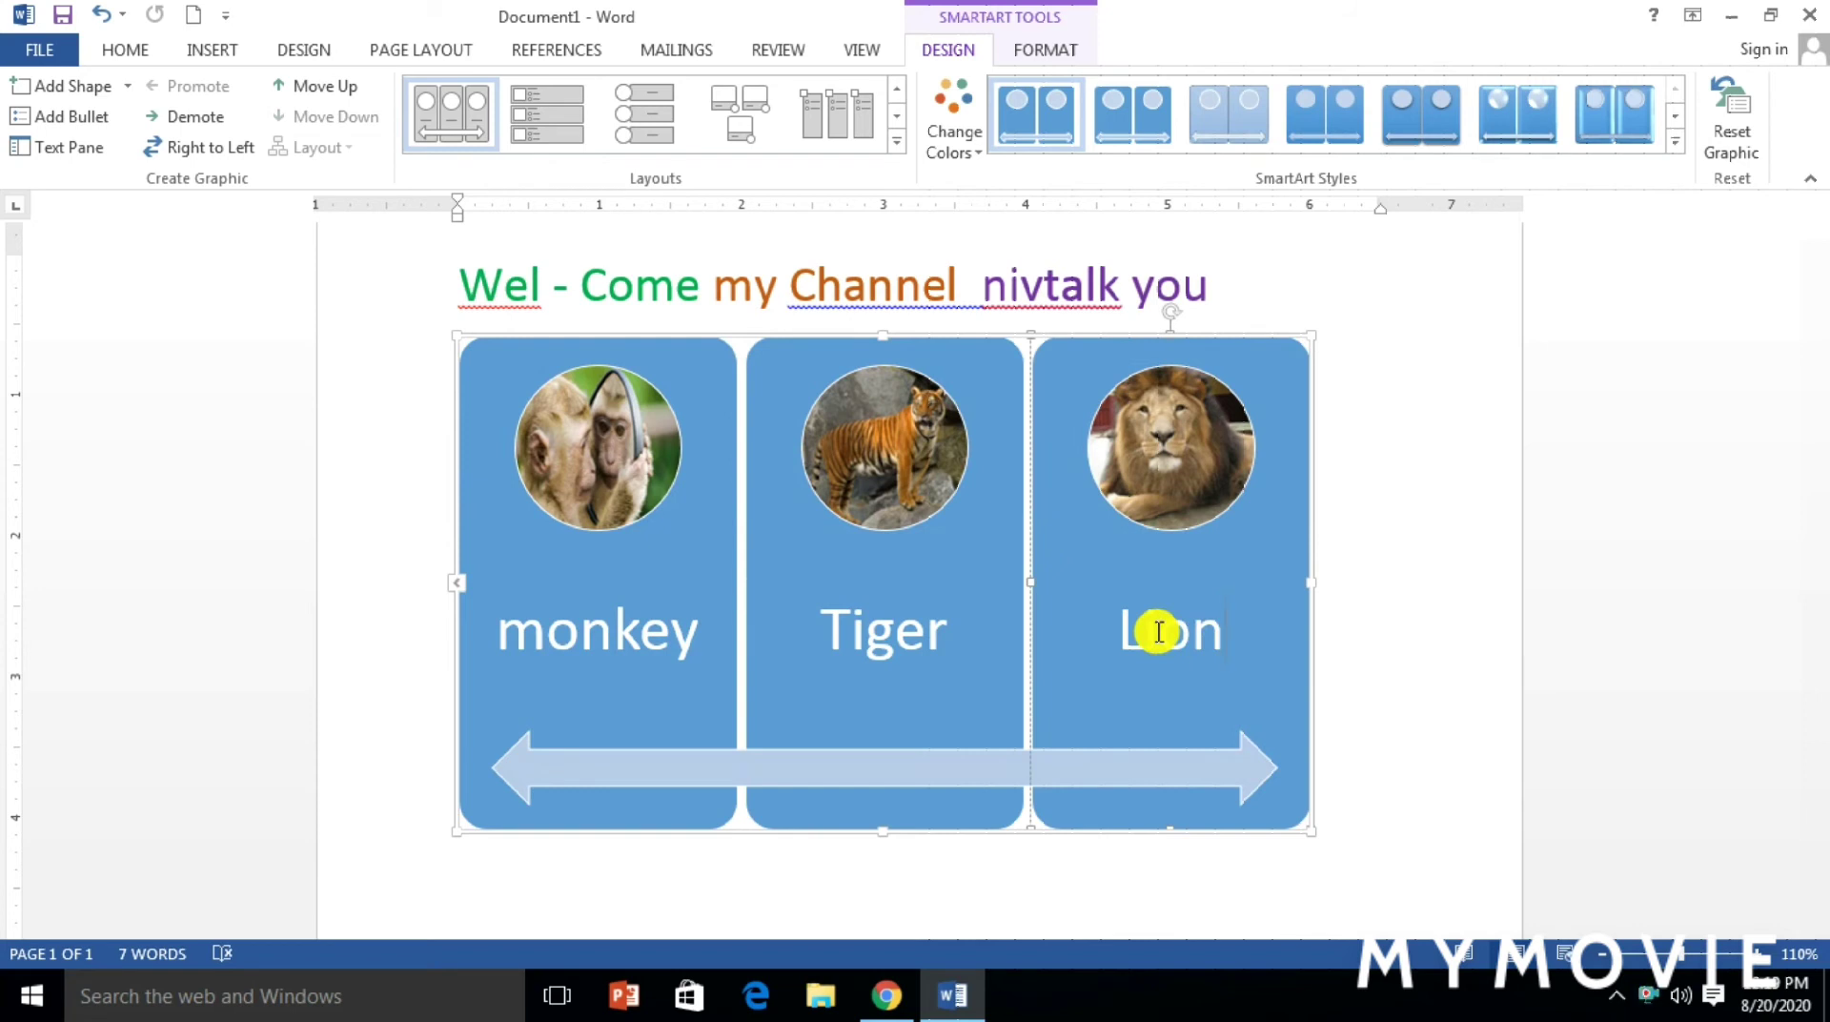
{"action": "left_click", "coordinate": [636, 467]}
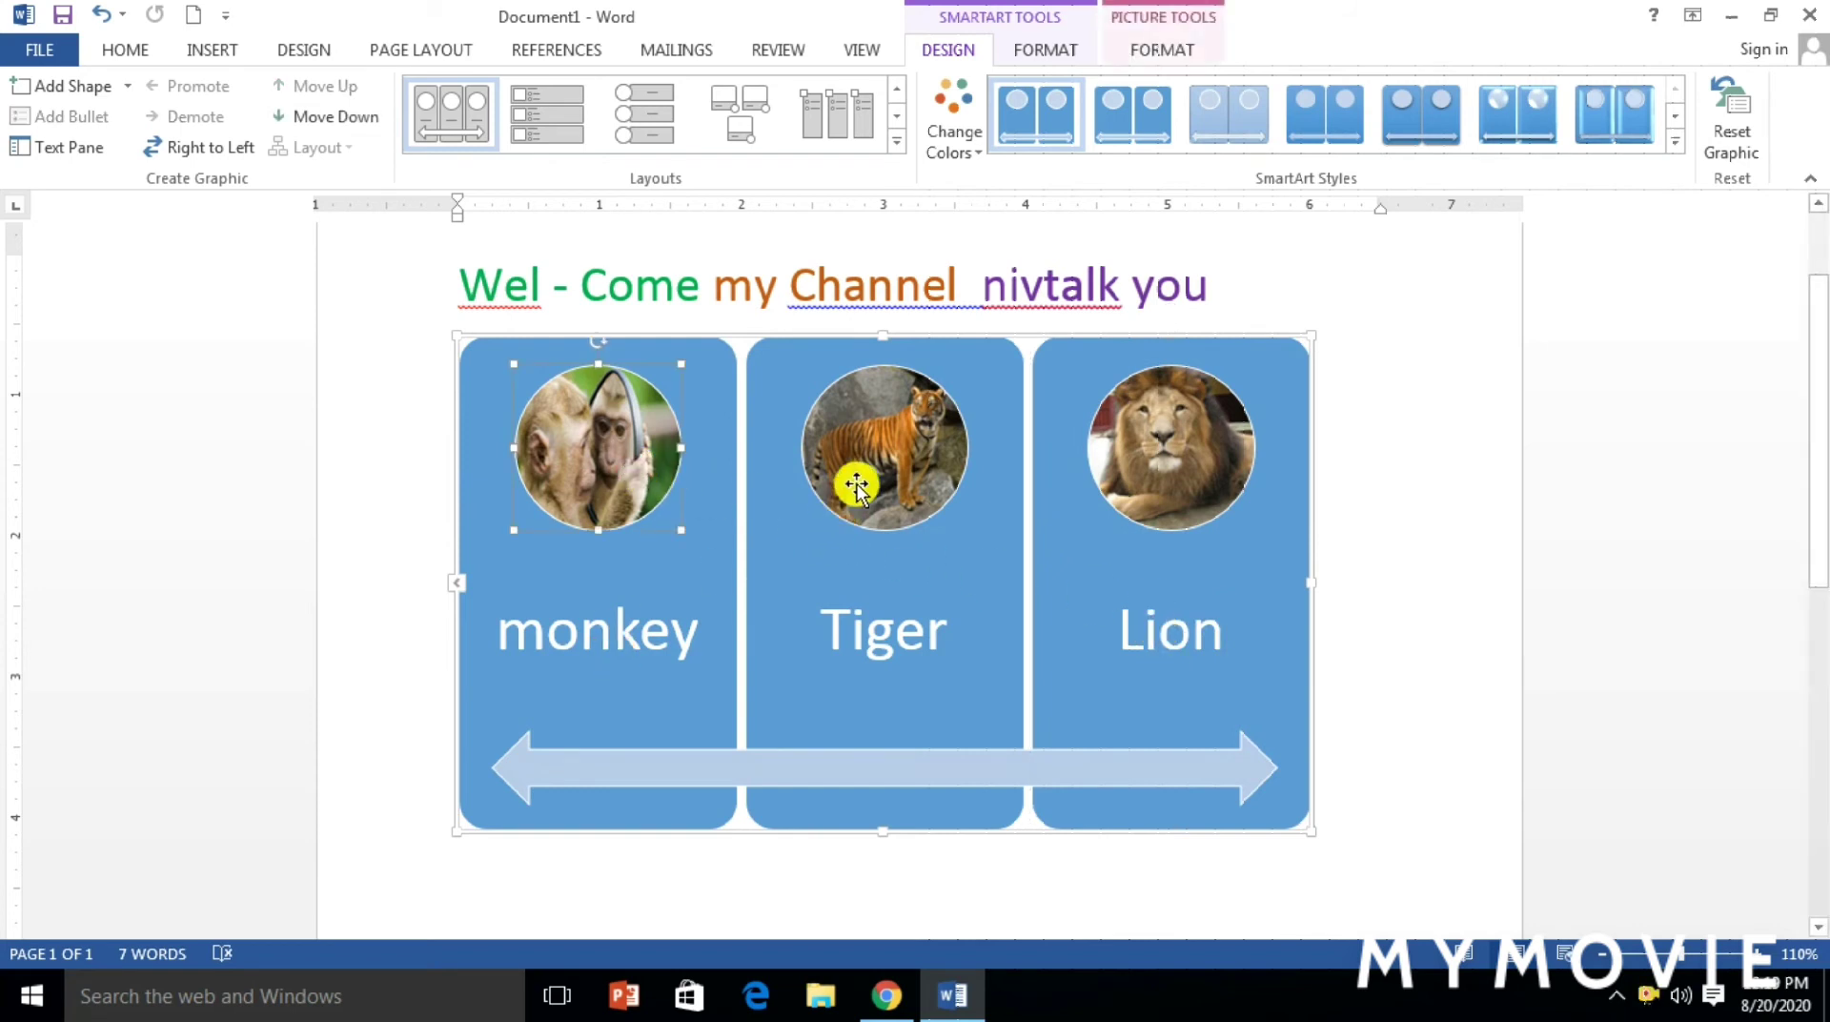
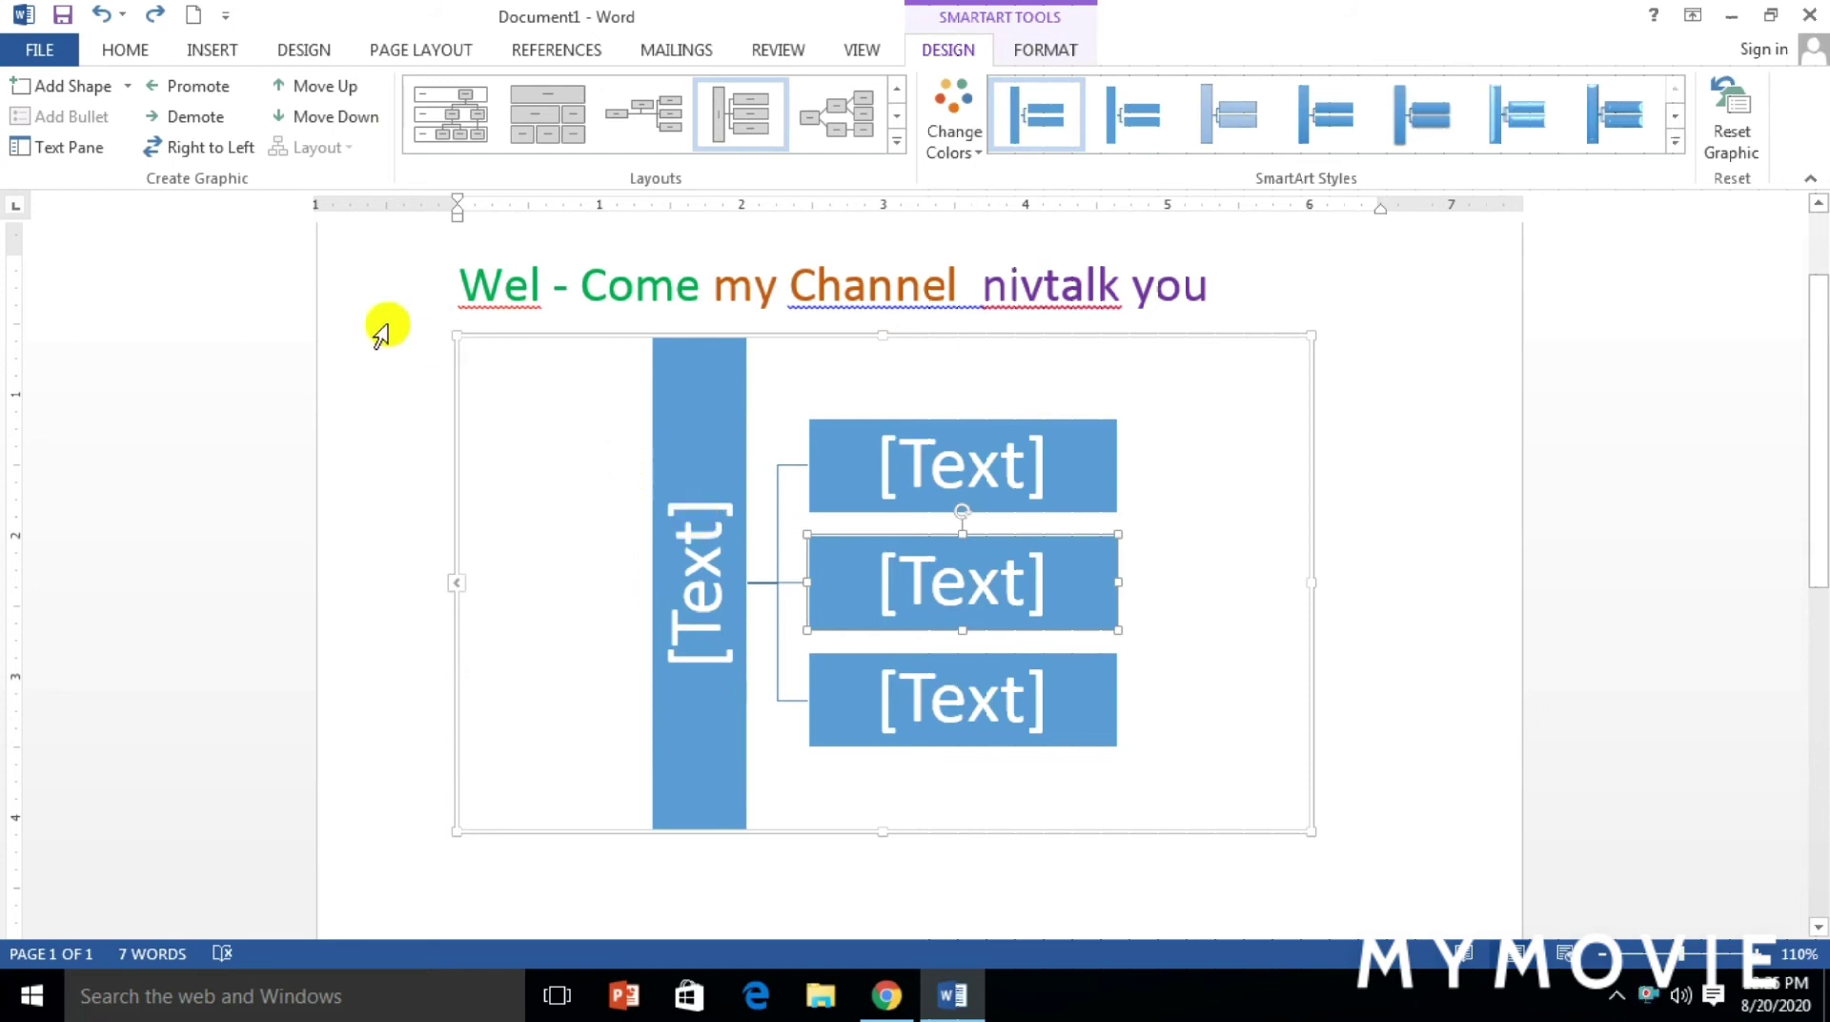
Demote the middle of the three stacked SmartArt boxes by one level and promote it back
{"action": "left_click", "coordinate": [192, 118]}
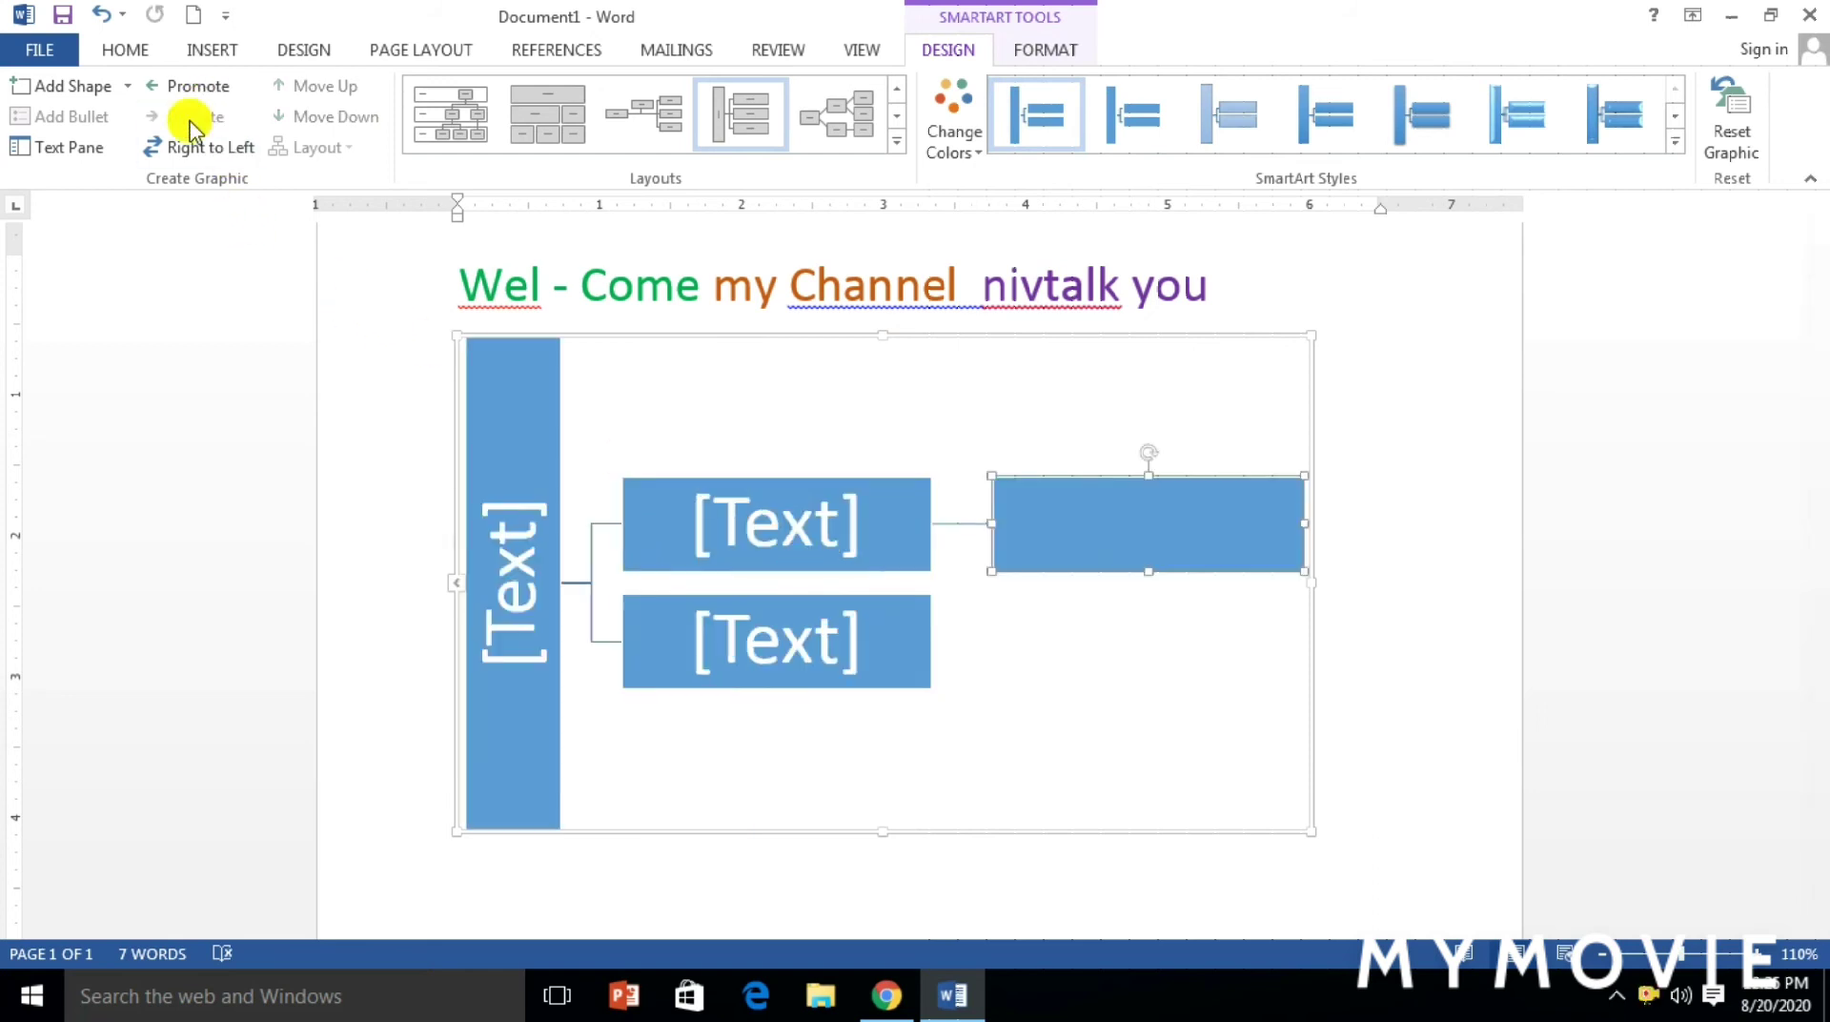
{"action": "left_click", "coordinate": [185, 83]}
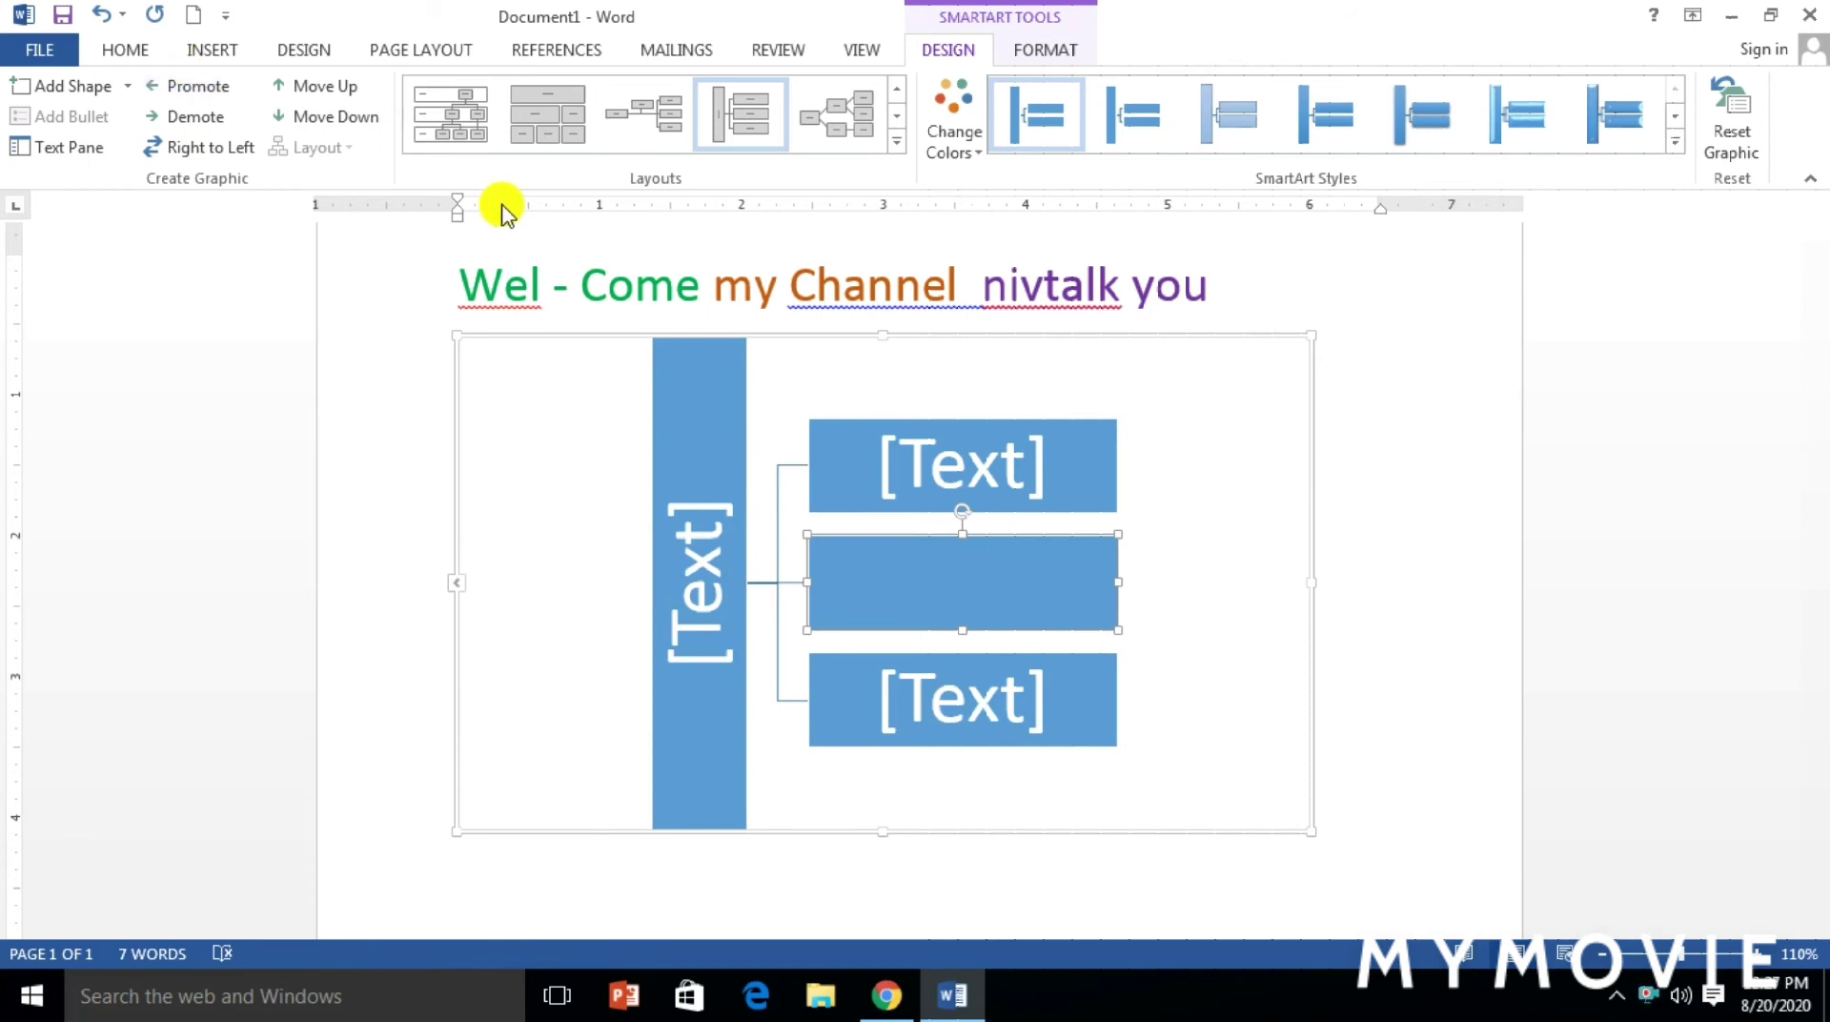
Replace the SmartArt graphic below the heading with a Clustered Column chart
{"action": "scroll", "coordinate": [496, 424], "scroll_direction": "down", "scroll_amount": 2}
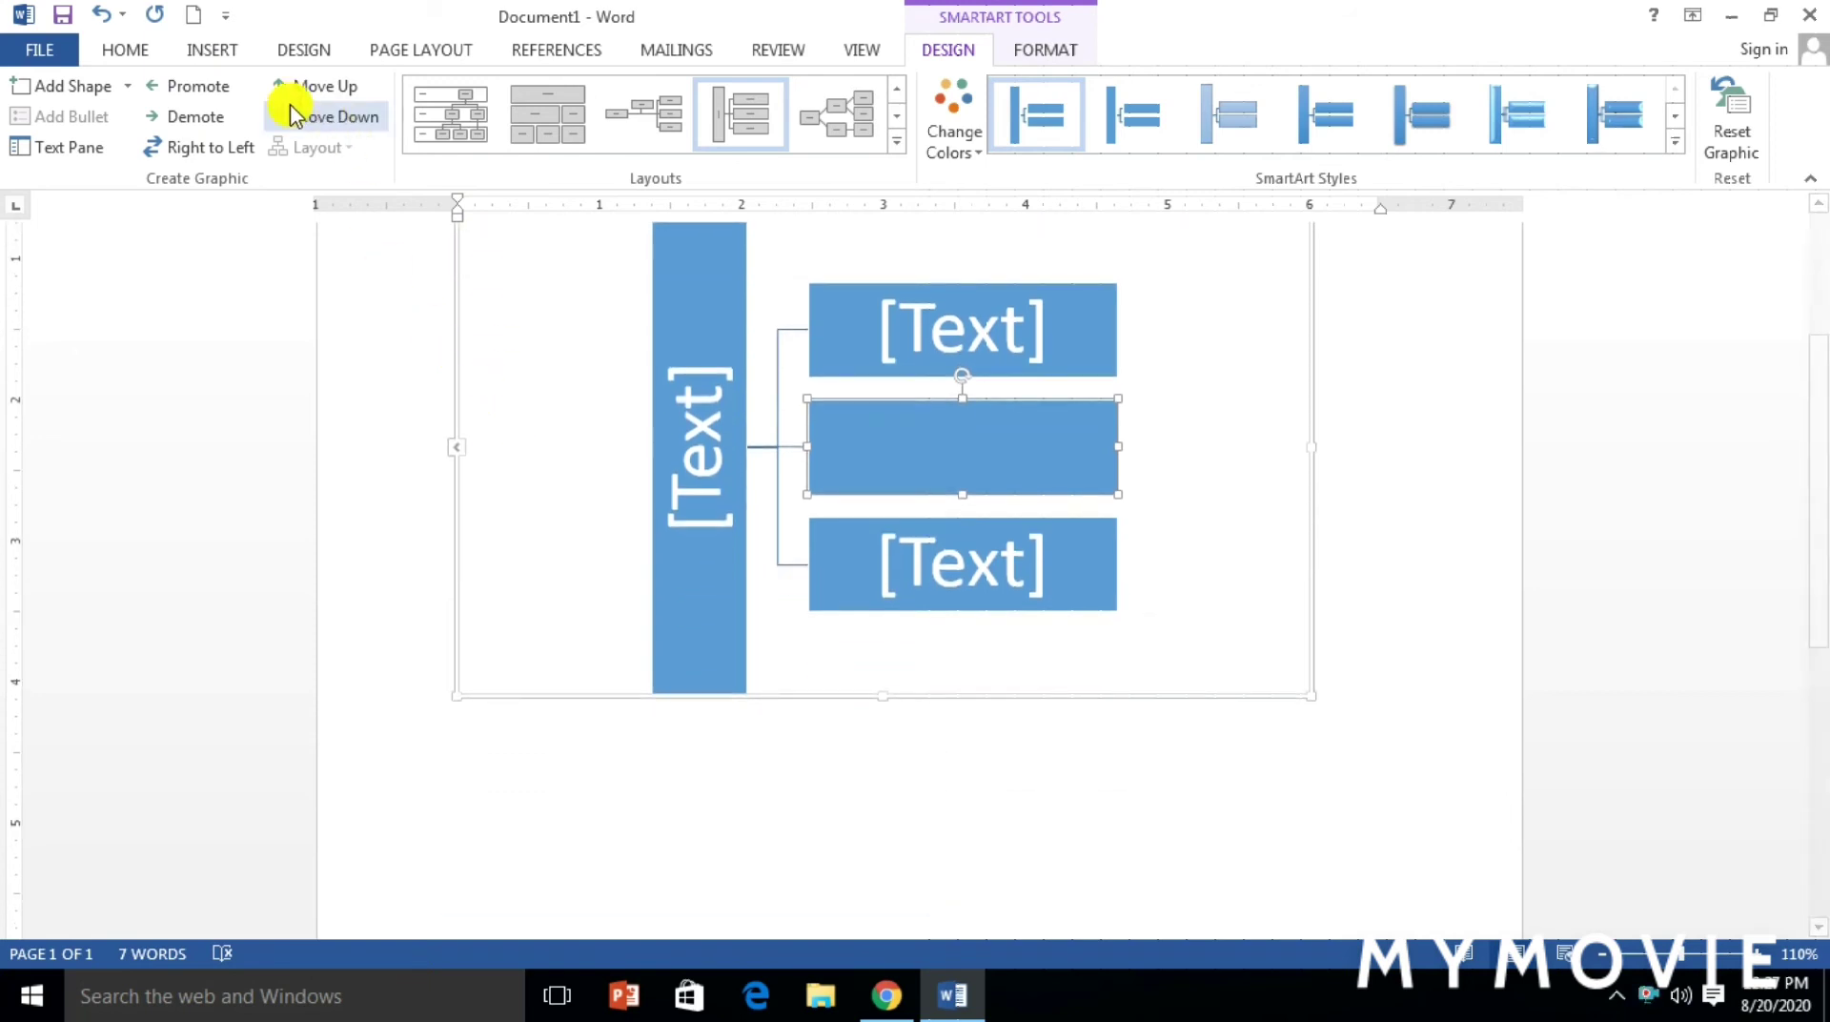
{"action": "left_click", "coordinate": [217, 52]}
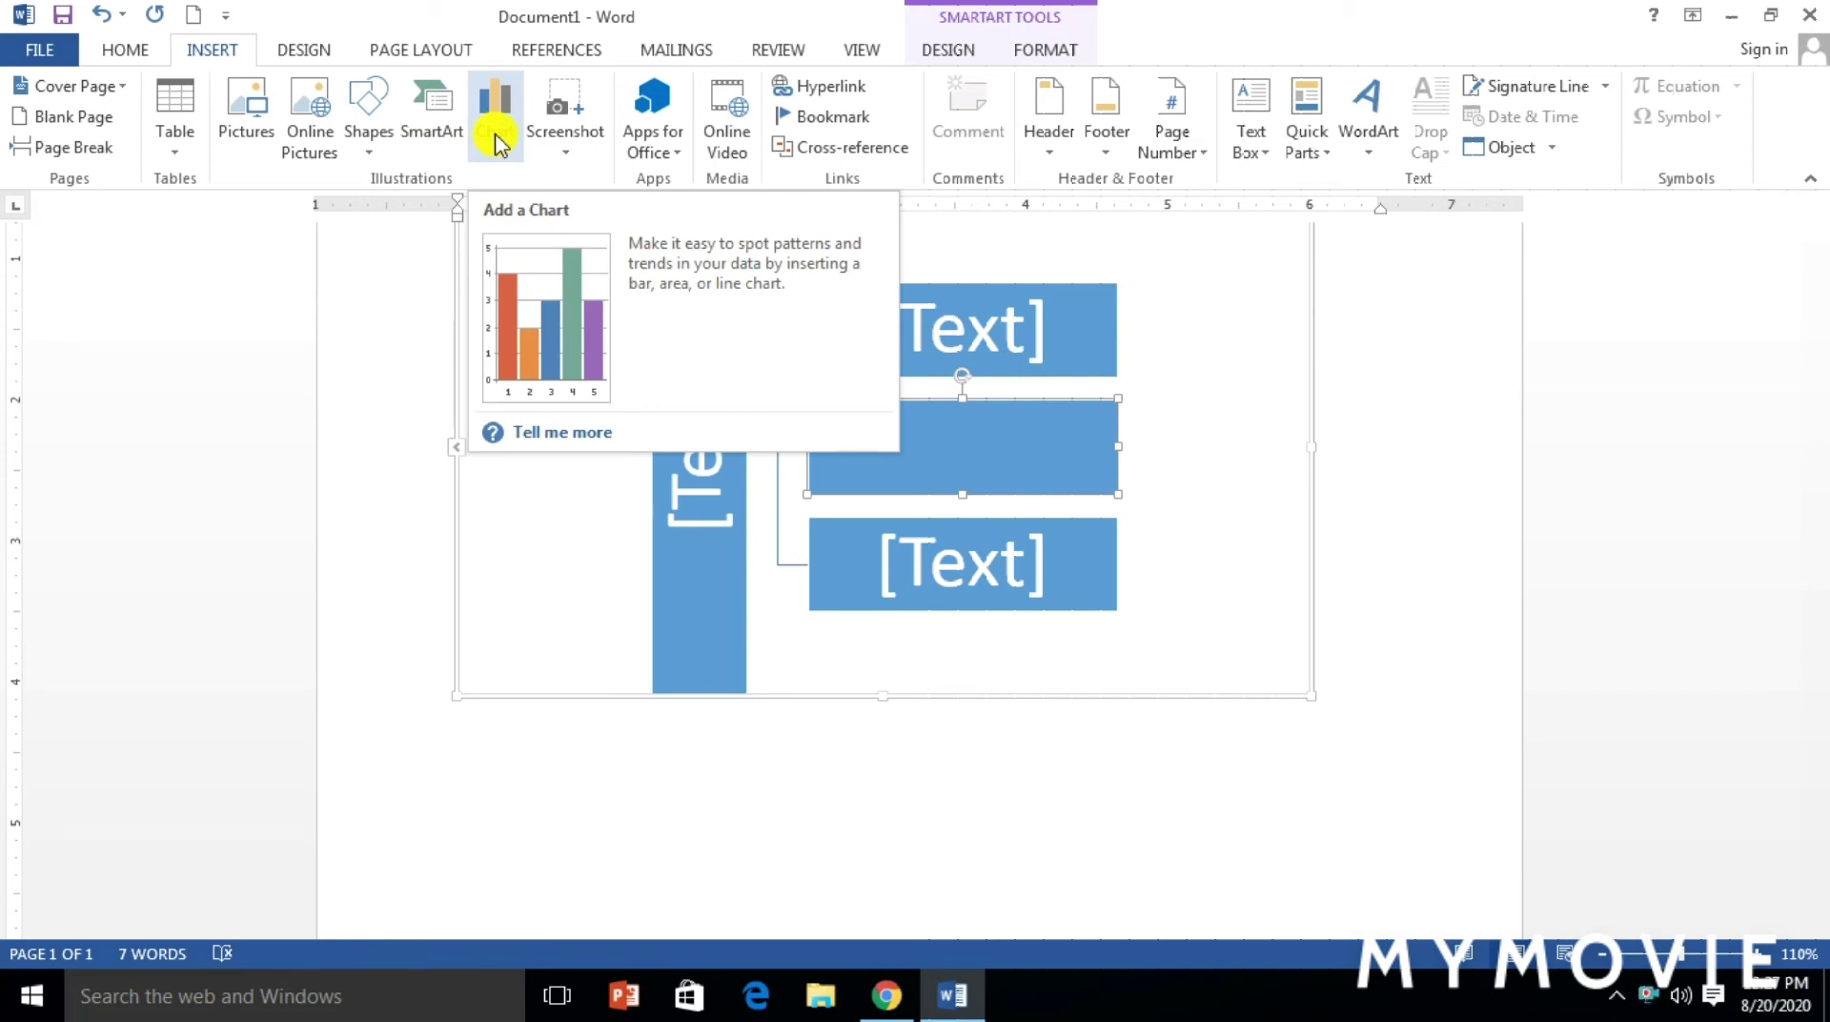
{"action": "scroll", "coordinate": [543, 300], "scroll_direction": "up", "scroll_amount": 3}
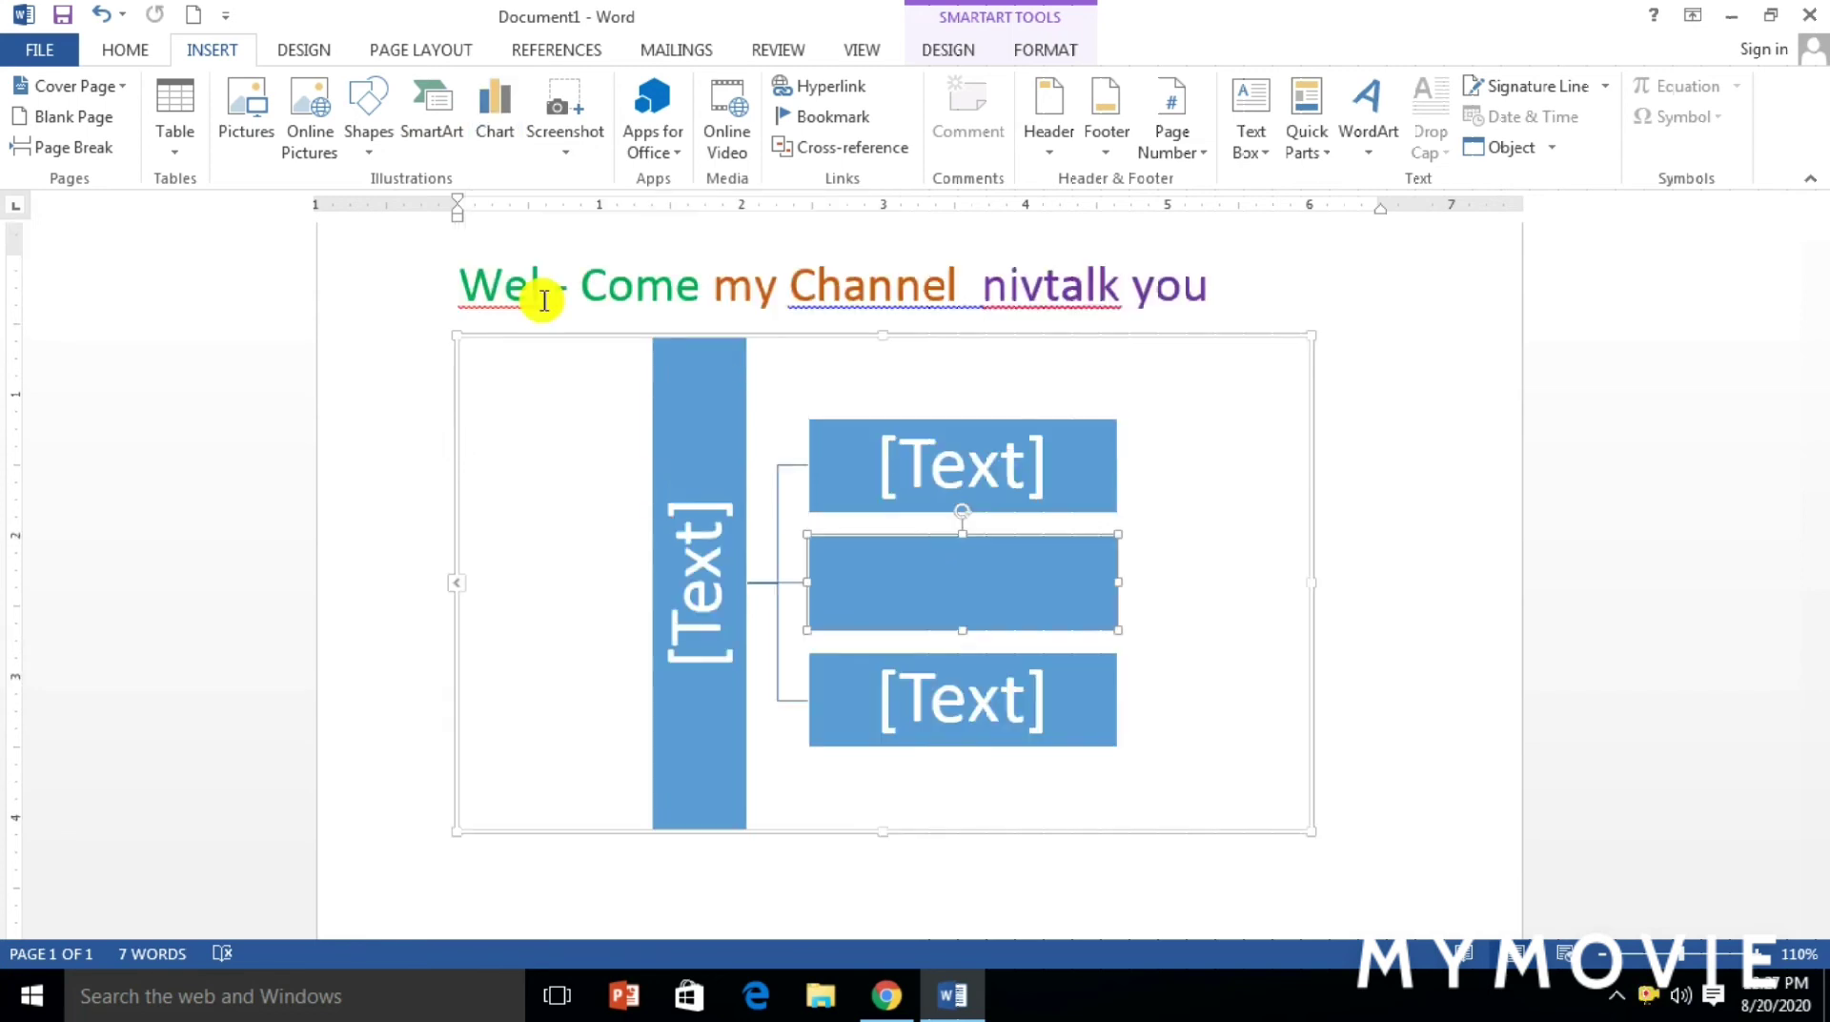
{"action": "left_click", "coordinate": [456, 345]}
{"action": "key", "text": "Delete"}
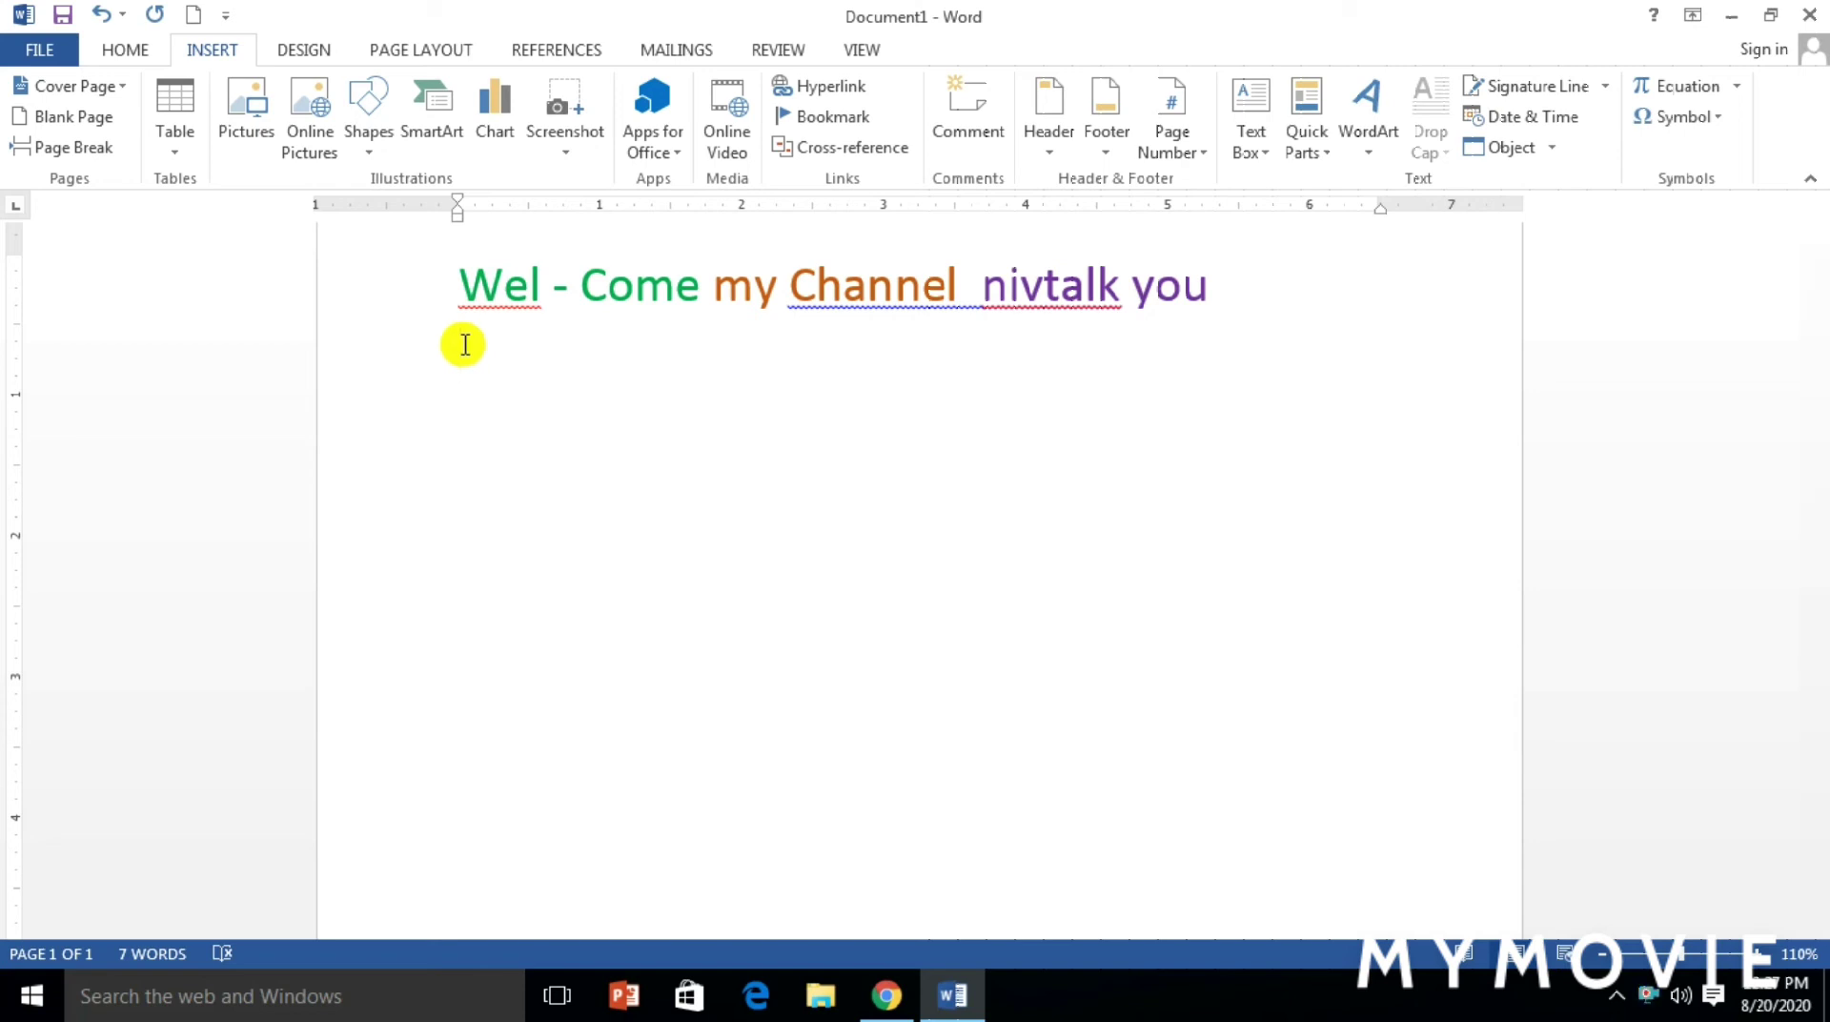
{"action": "left_click", "coordinate": [497, 133]}
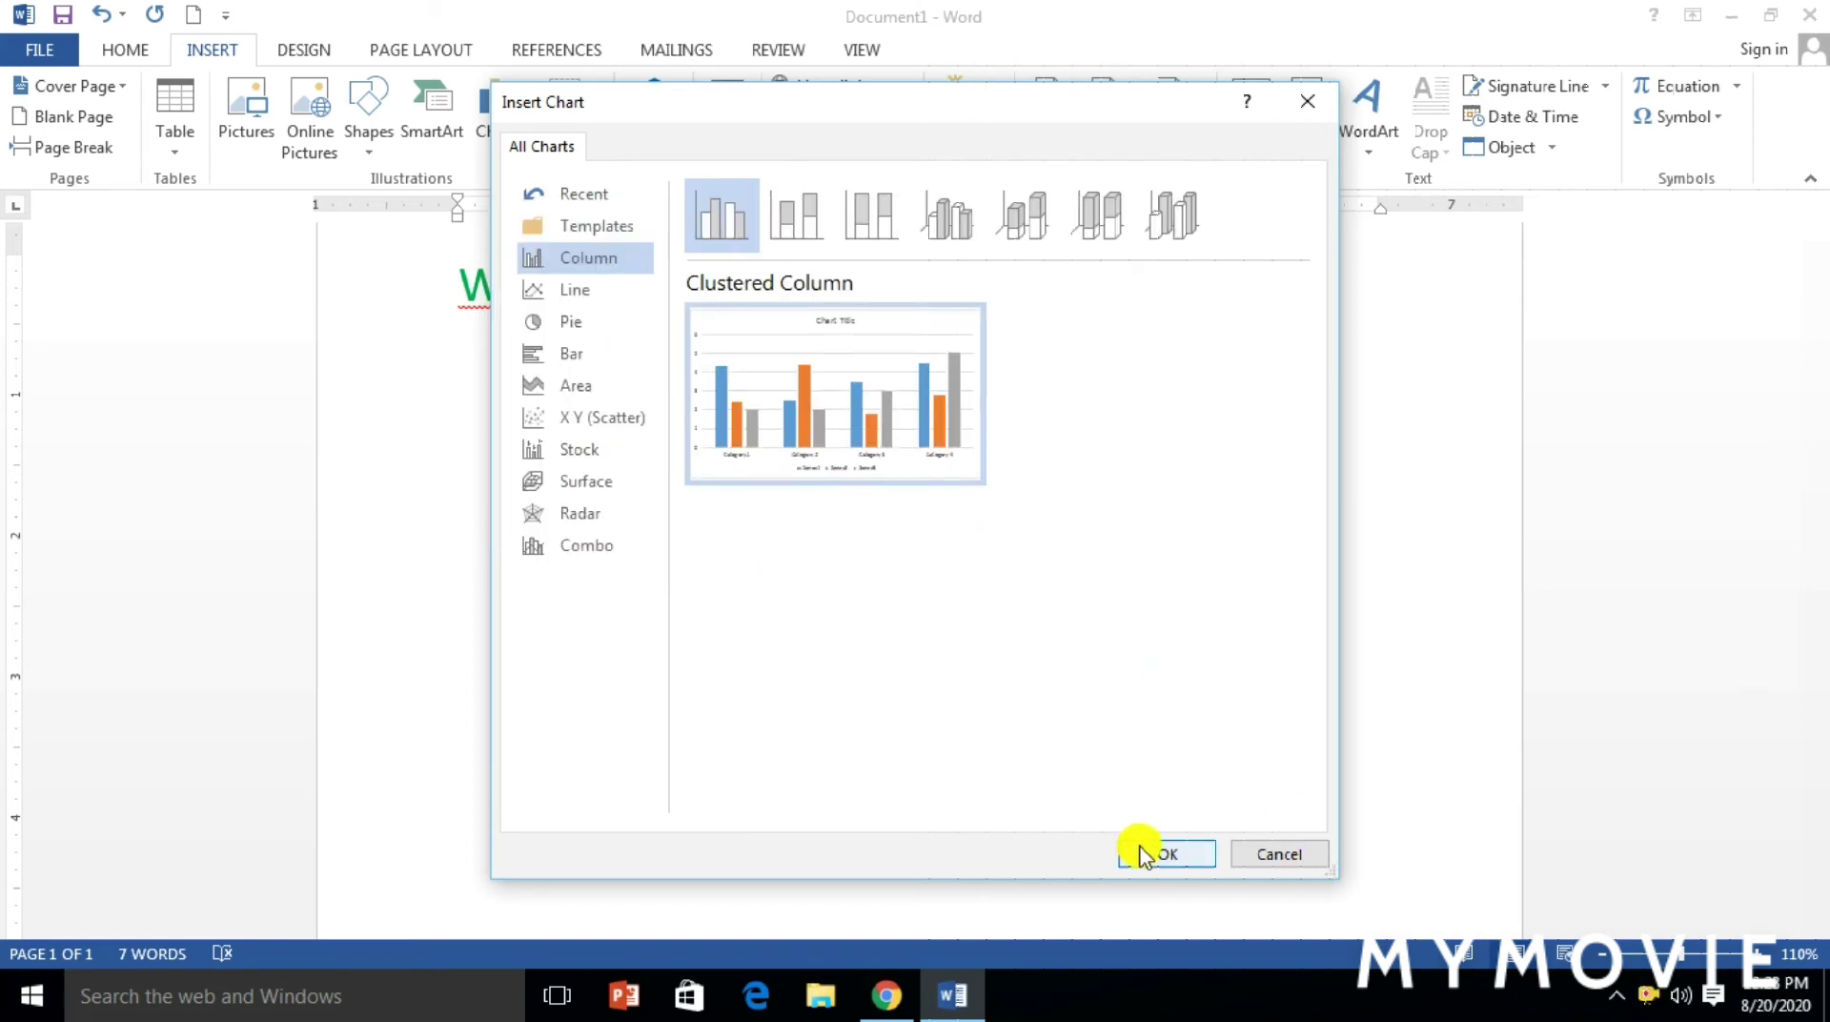
{"action": "left_click", "coordinate": [1145, 853]}
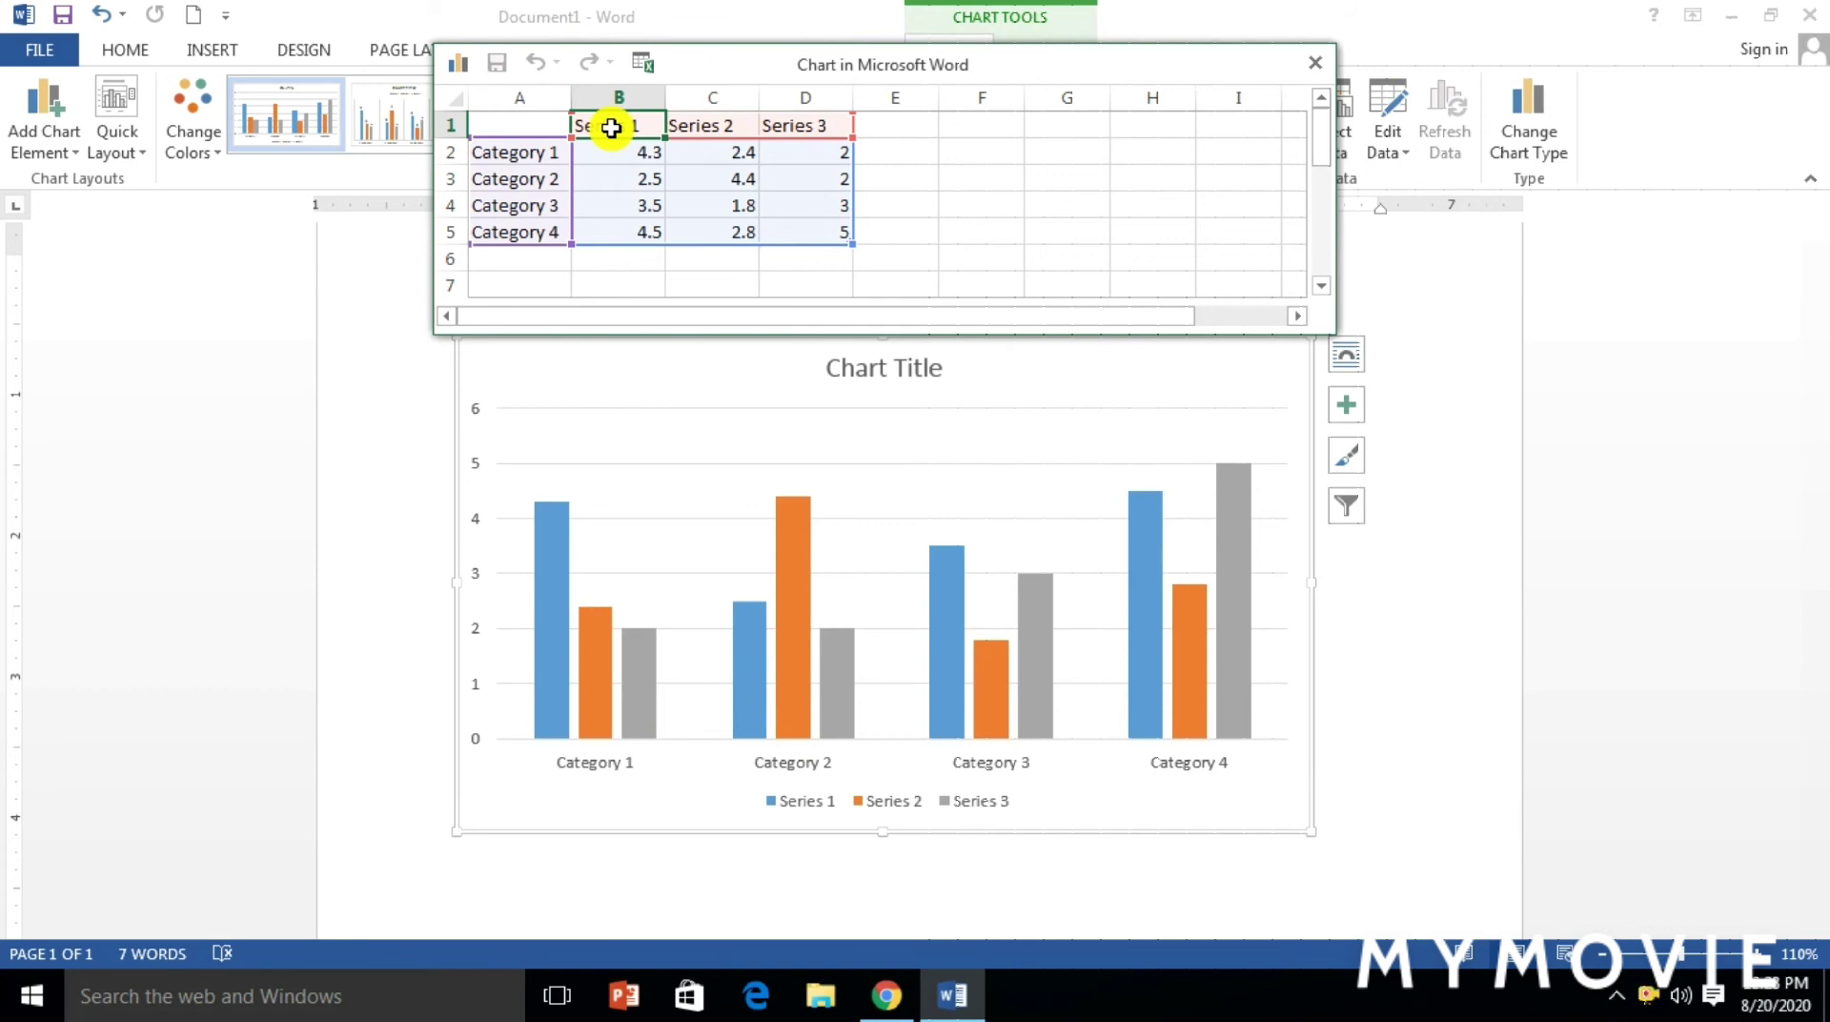
Rename the three series headers in the chart's data sheet as 9st, 10st and 11st
{"action": "type", "text": "9"}
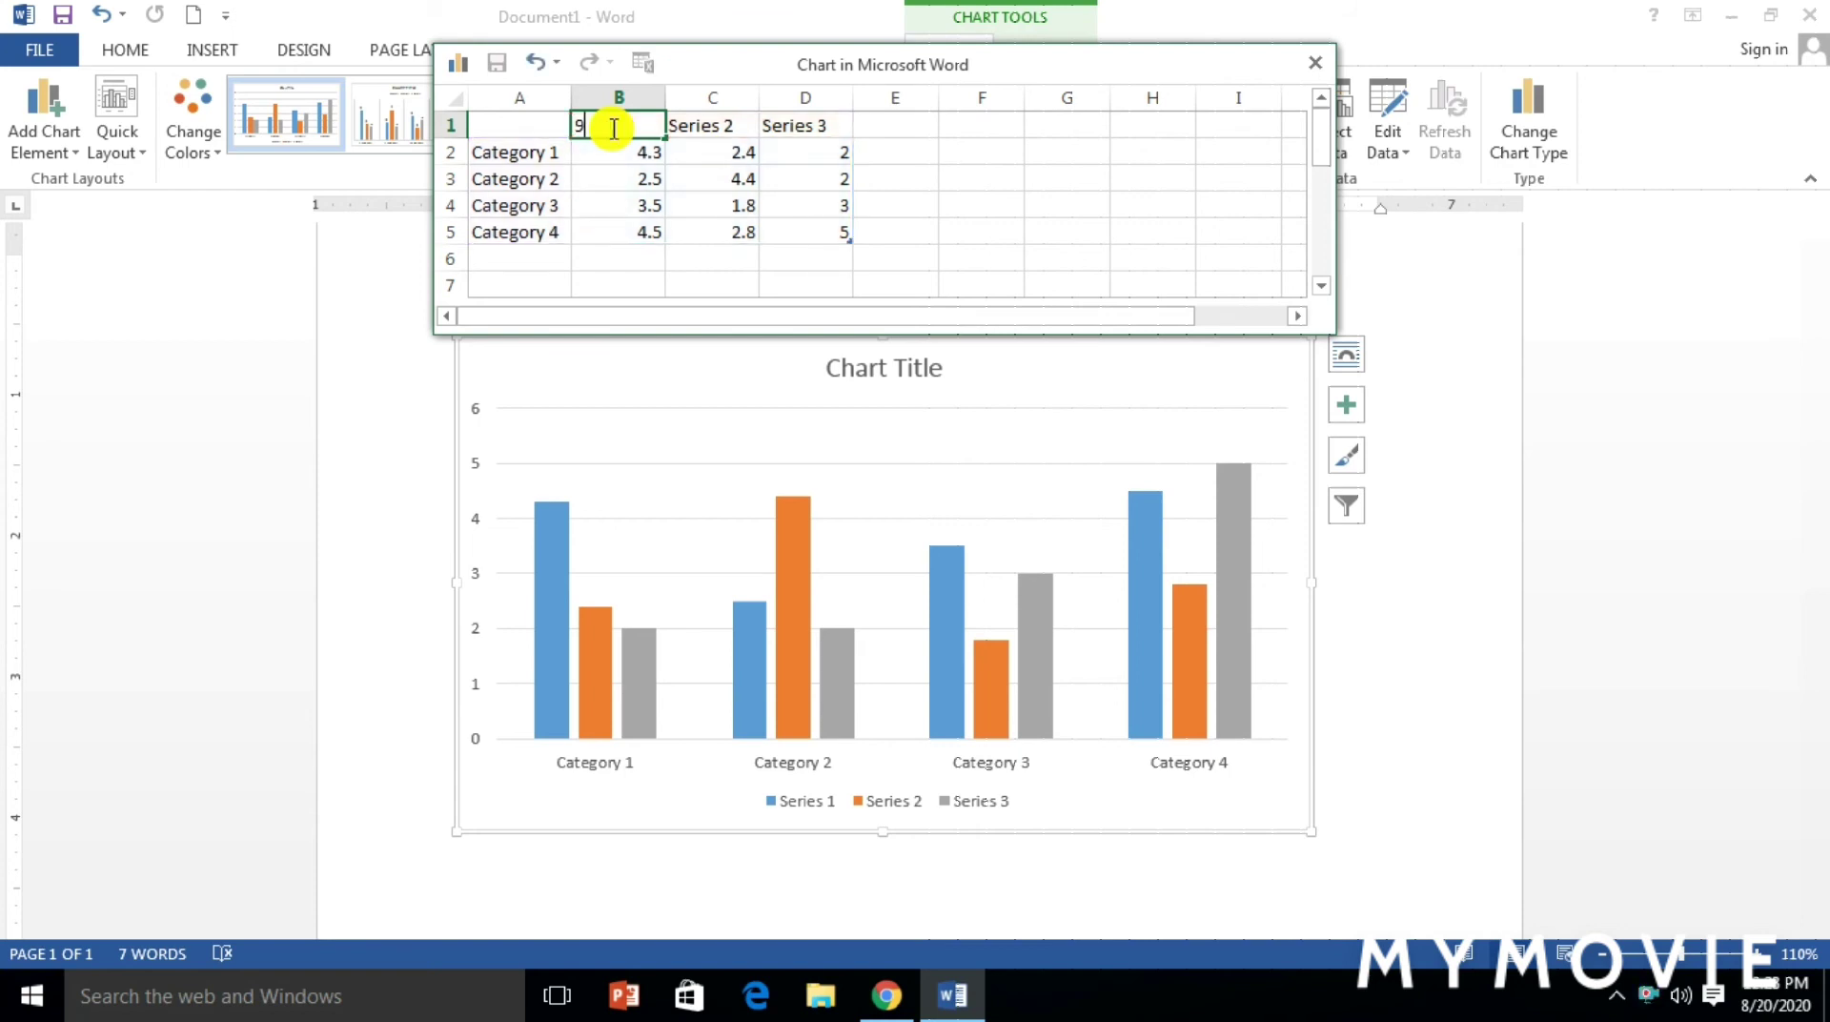
{"action": "type", "text": "s"}
{"action": "key", "text": "Tab"}
{"action": "type", "text": "10st"}
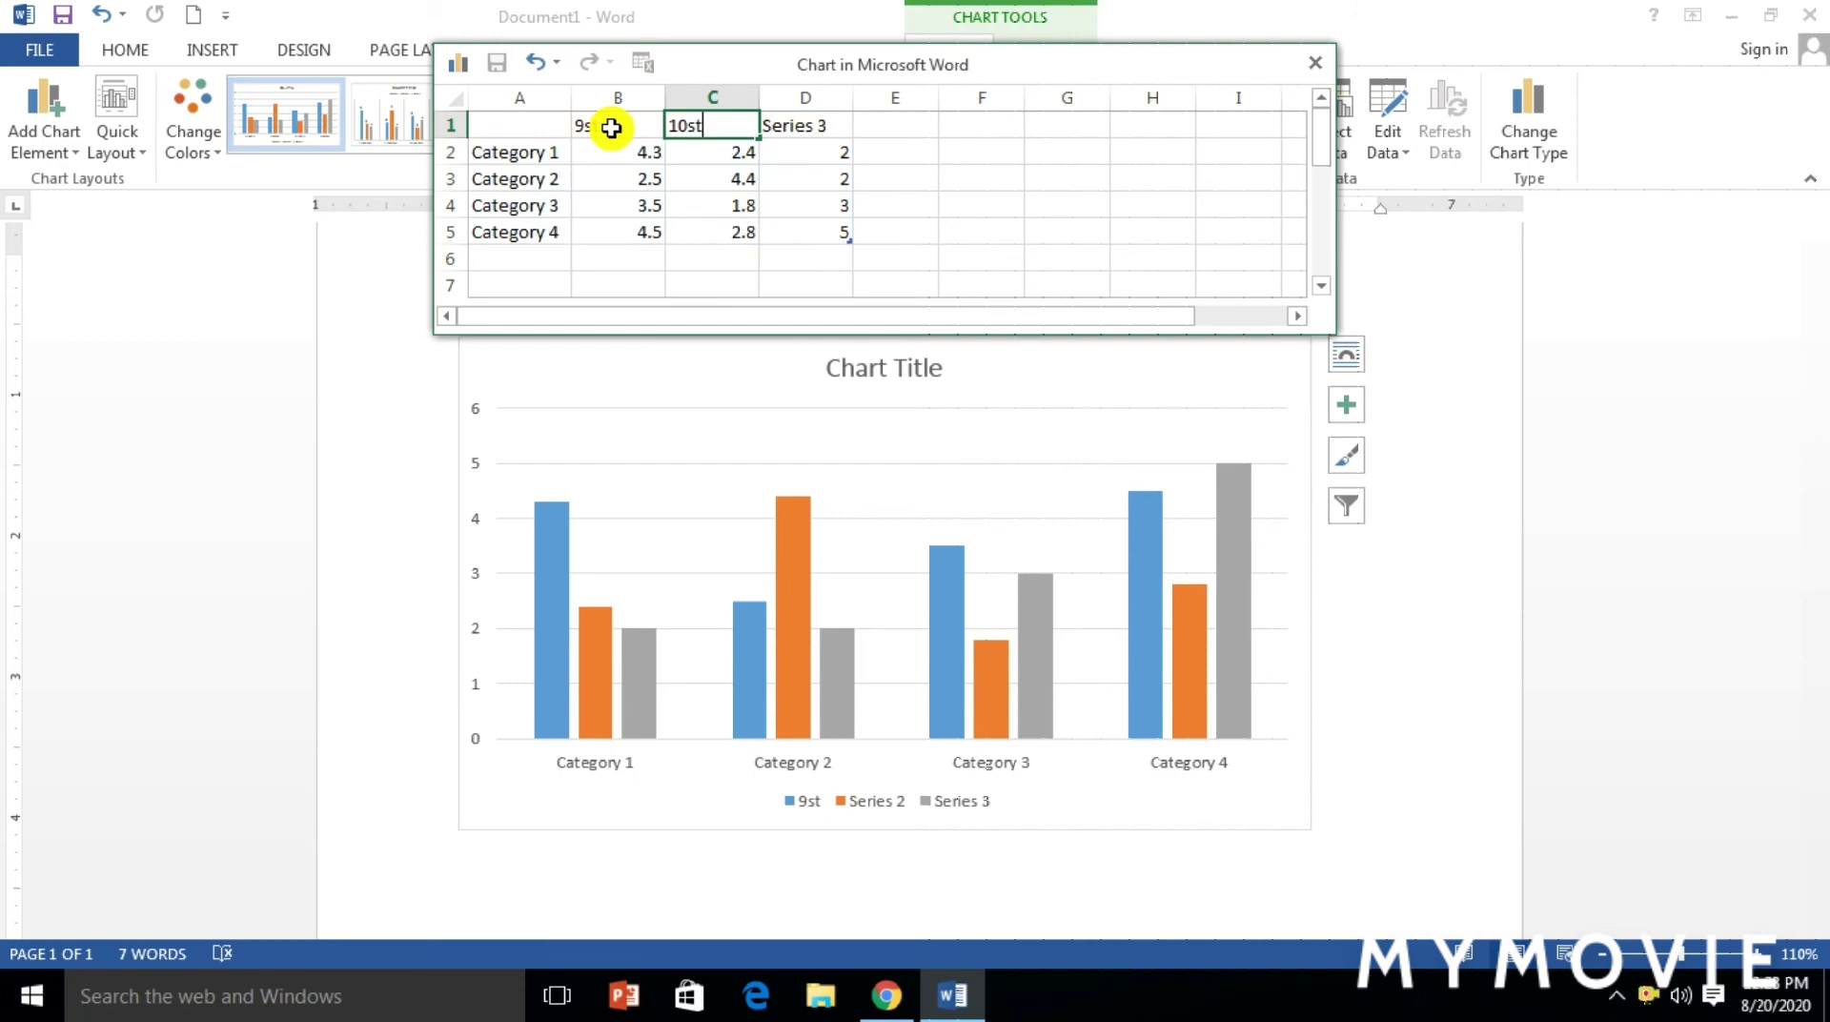
{"action": "key", "text": "Tab"}
{"action": "type", "text": "11"}
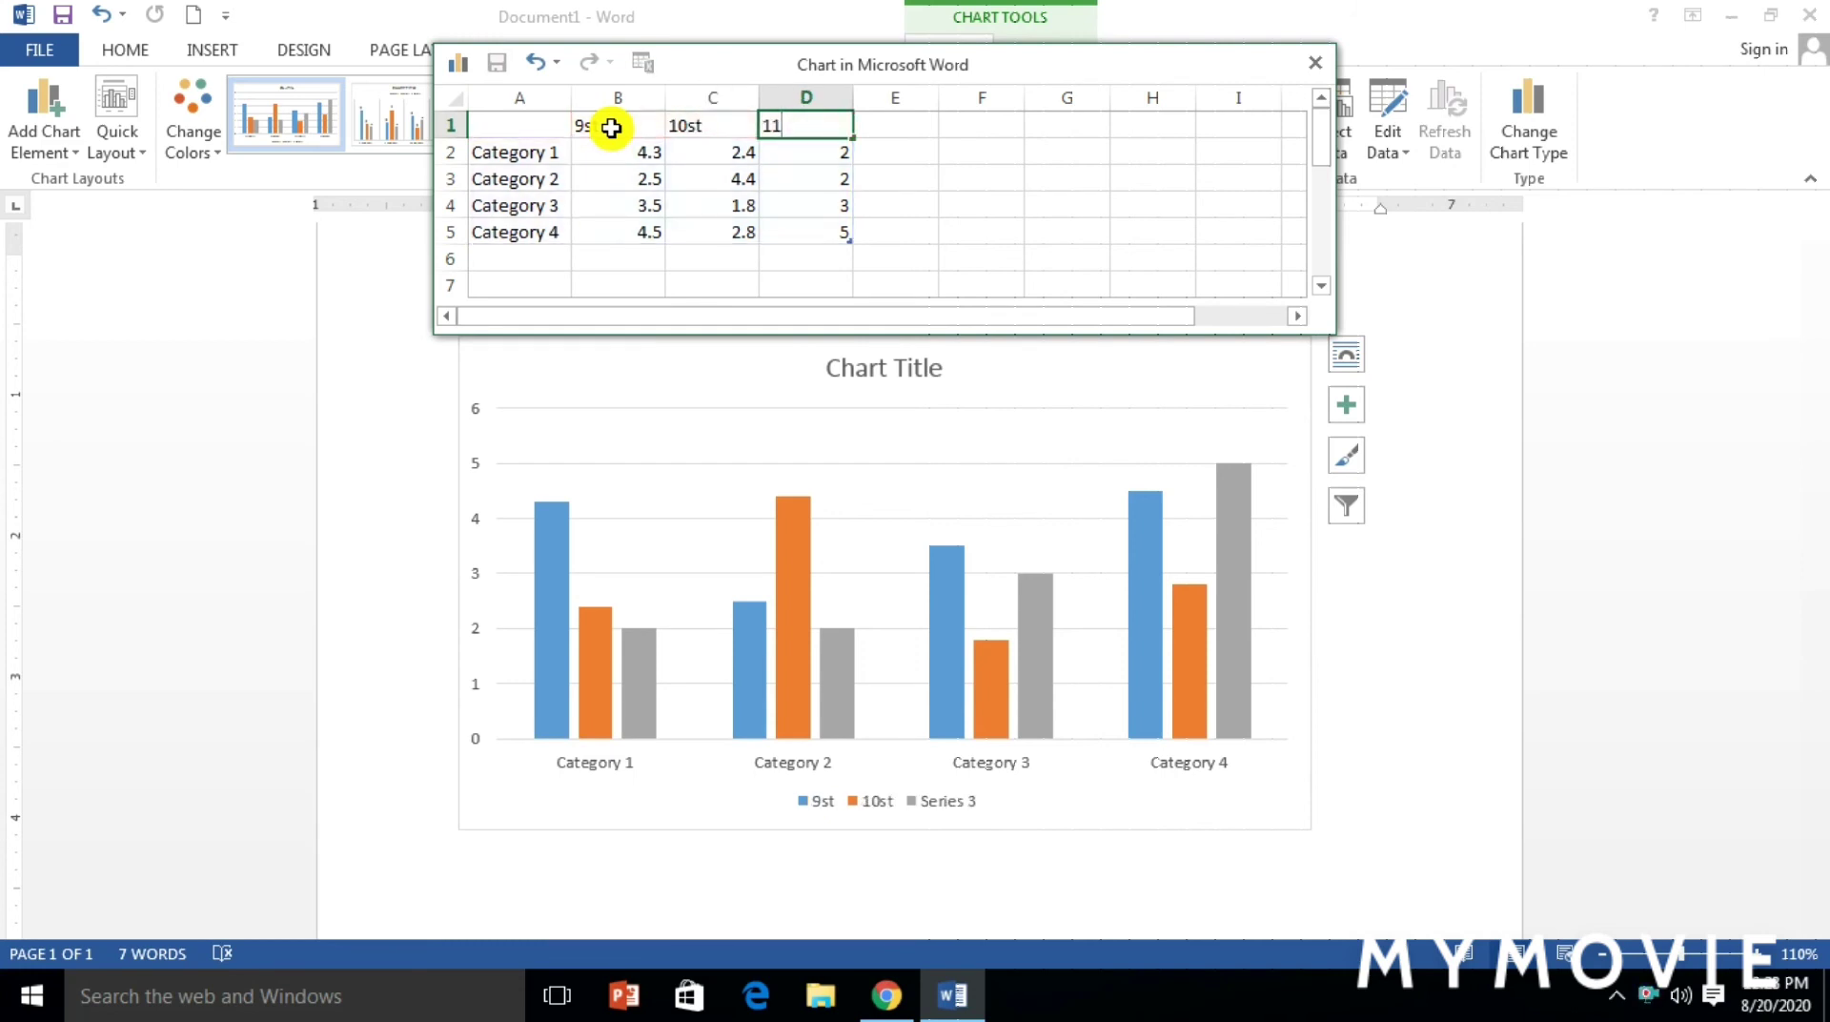
{"action": "type", "text": "st"}
{"action": "key", "text": "Tab"}
Rename the four categories in column A of the data sheet as marathi, Englisl, History and Geography
{"action": "key", "text": "Left"}
{"action": "key", "text": "Left"}
{"action": "key", "text": "Left"}
{"action": "key", "text": "Left"}
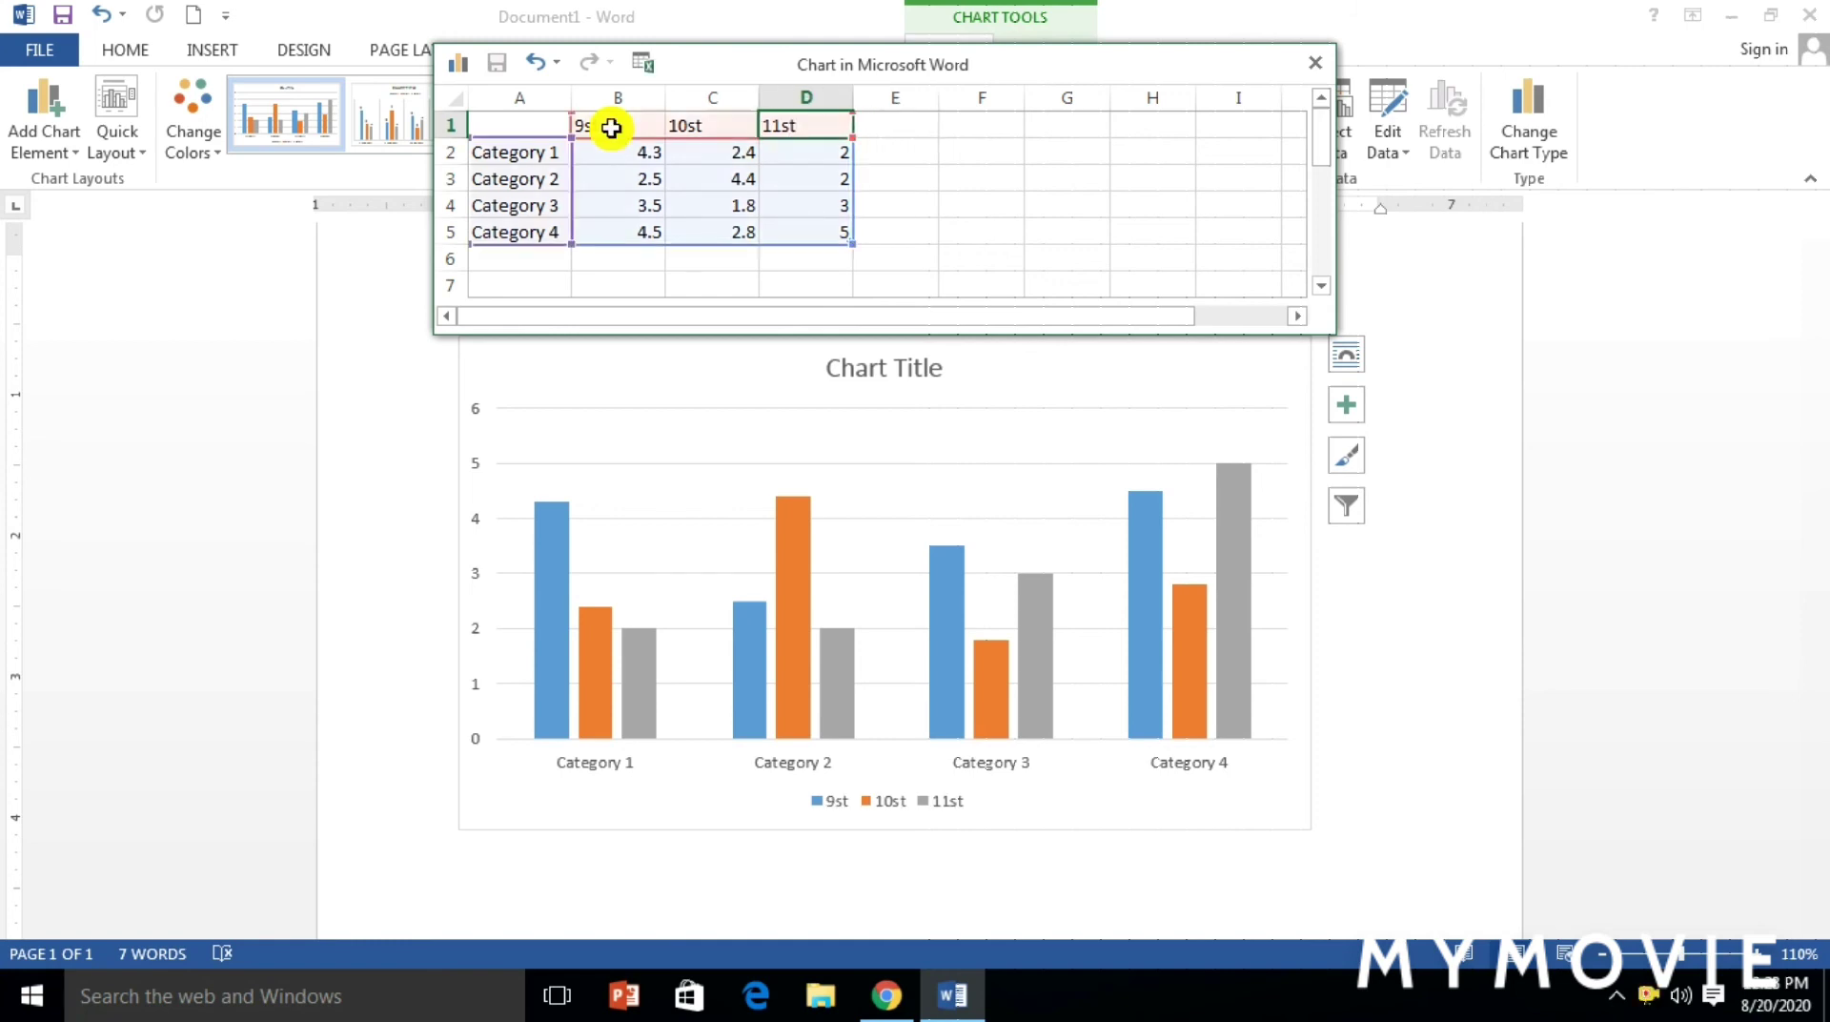
{"action": "key", "text": "Down"}
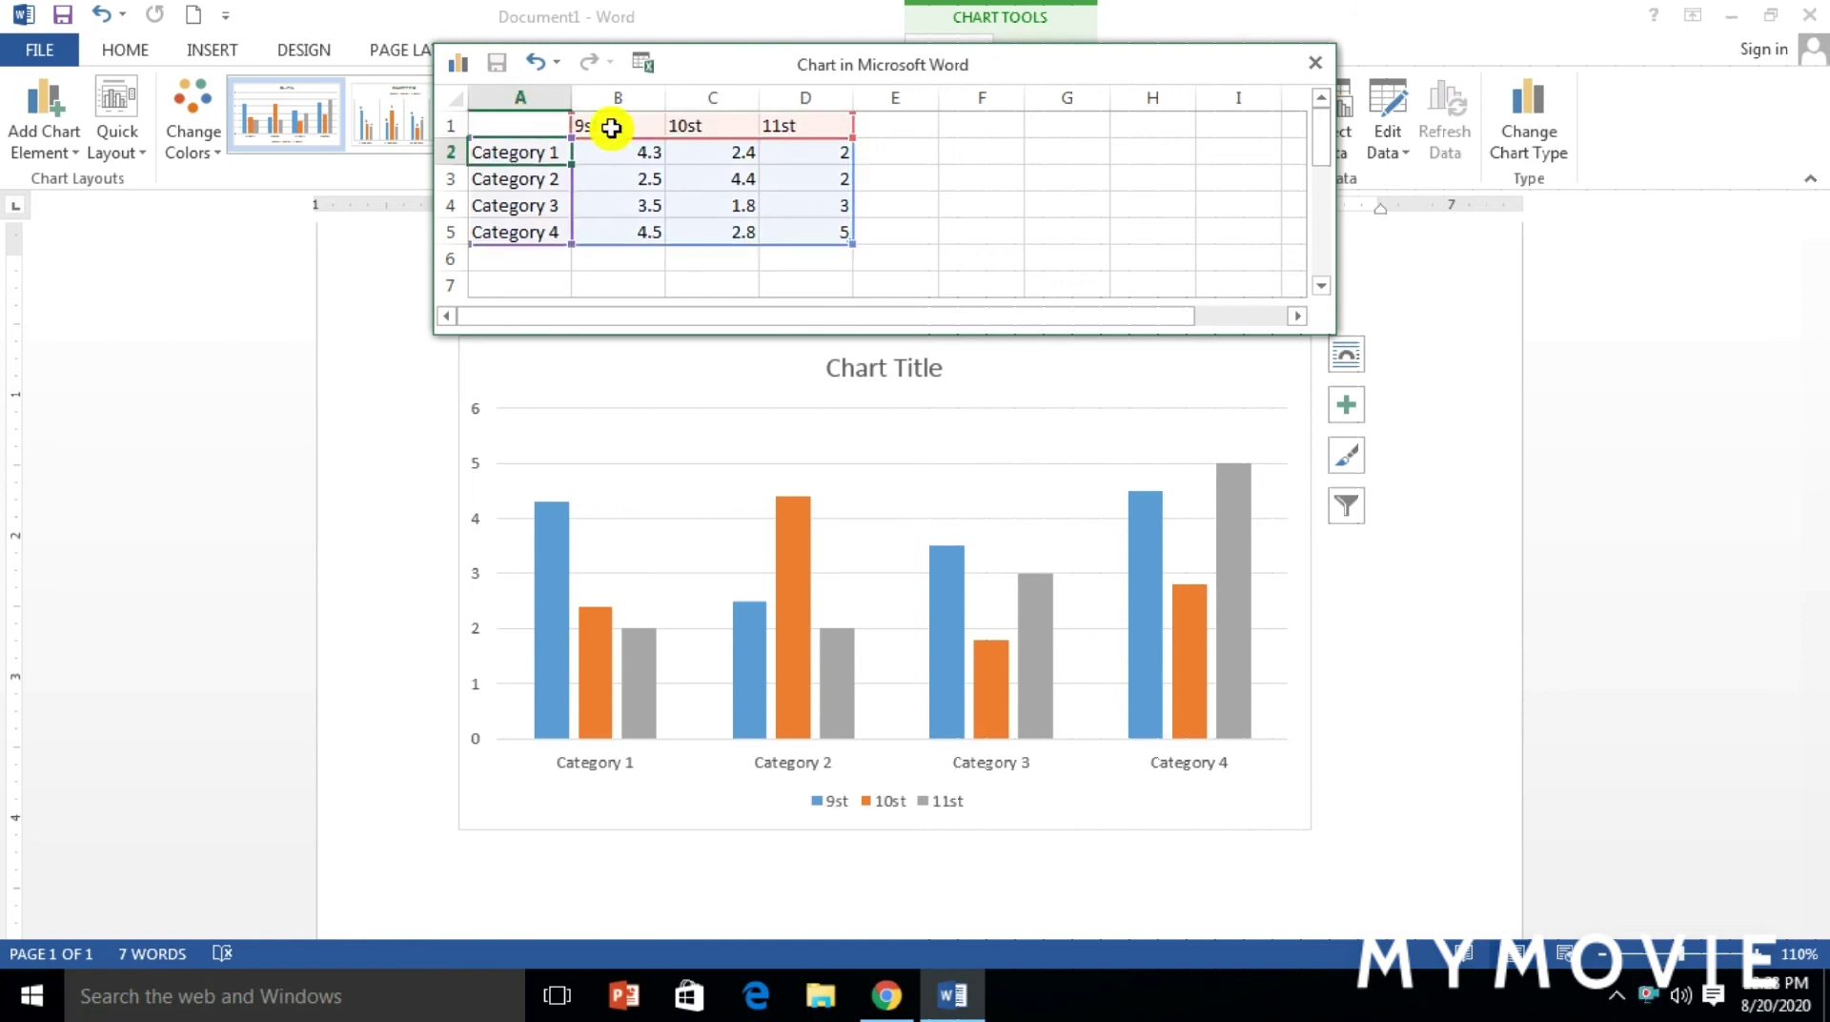
{"action": "type", "text": "marathi"}
{"action": "key", "text": "Return"}
{"action": "type", "text": "Englisl"}
{"action": "key", "text": "Return"}
{"action": "type", "text": "History"}
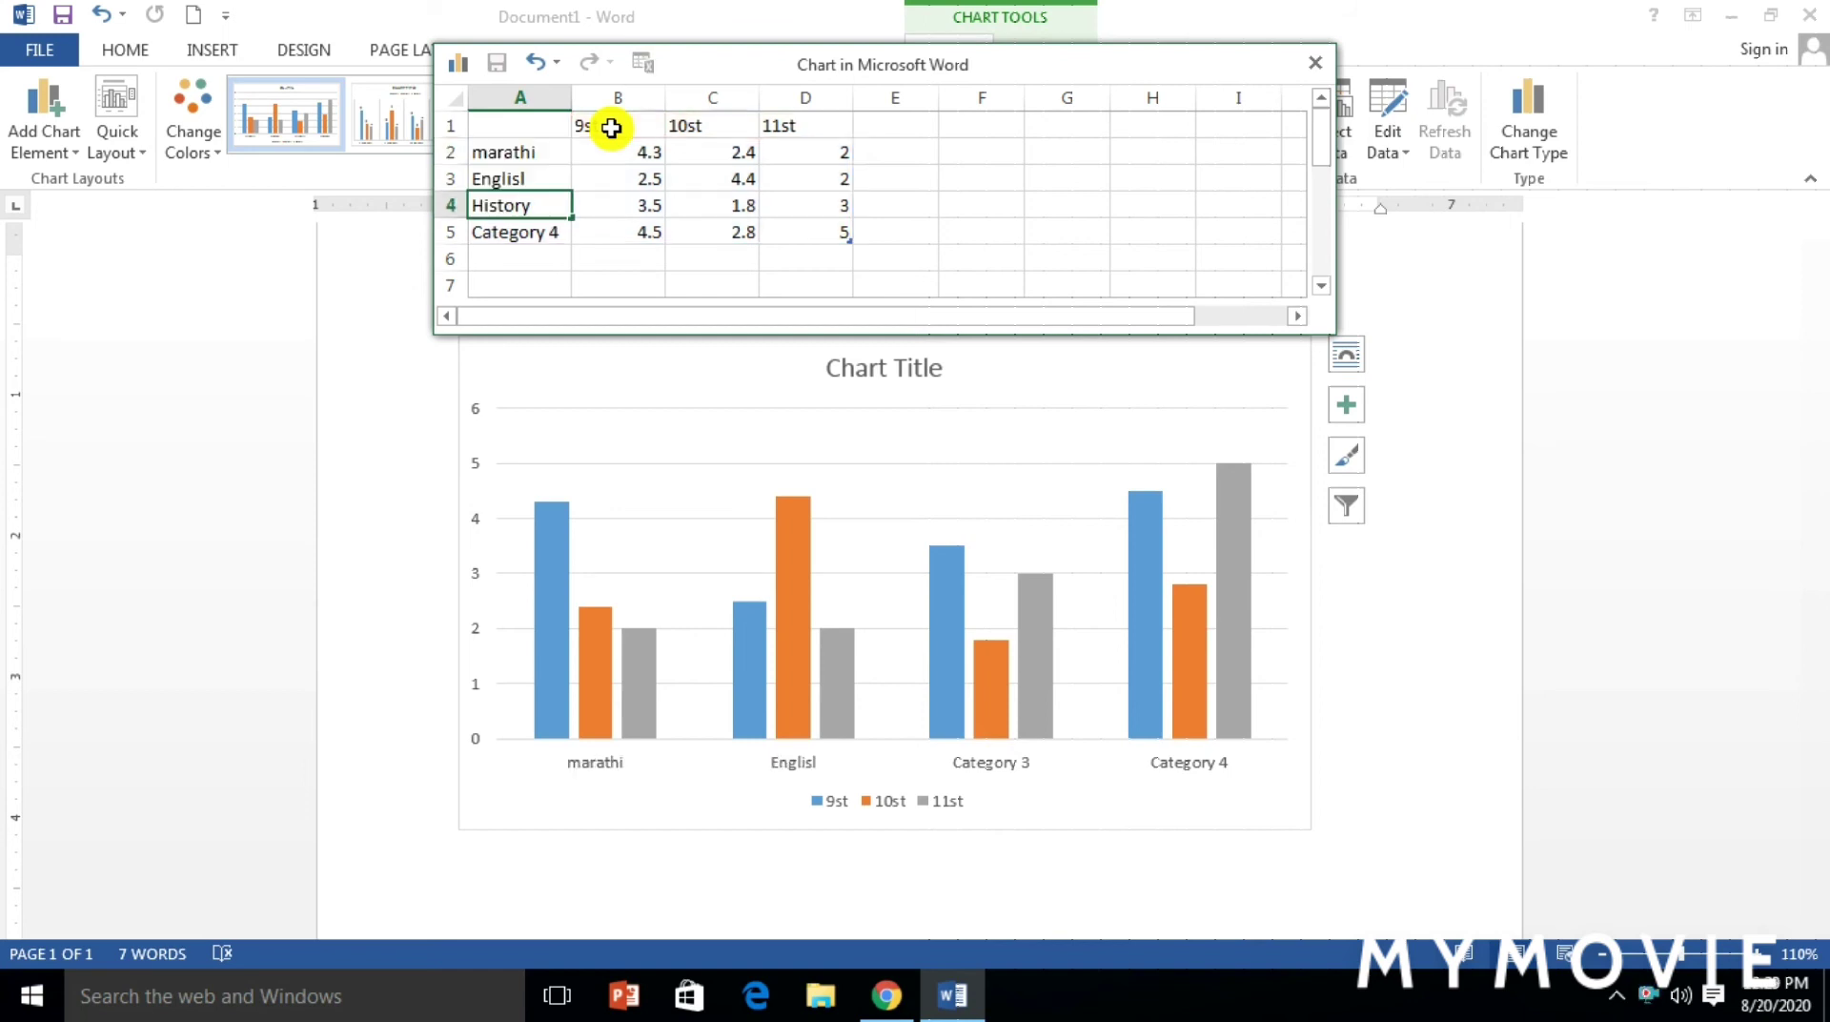
{"action": "key", "text": "Return"}
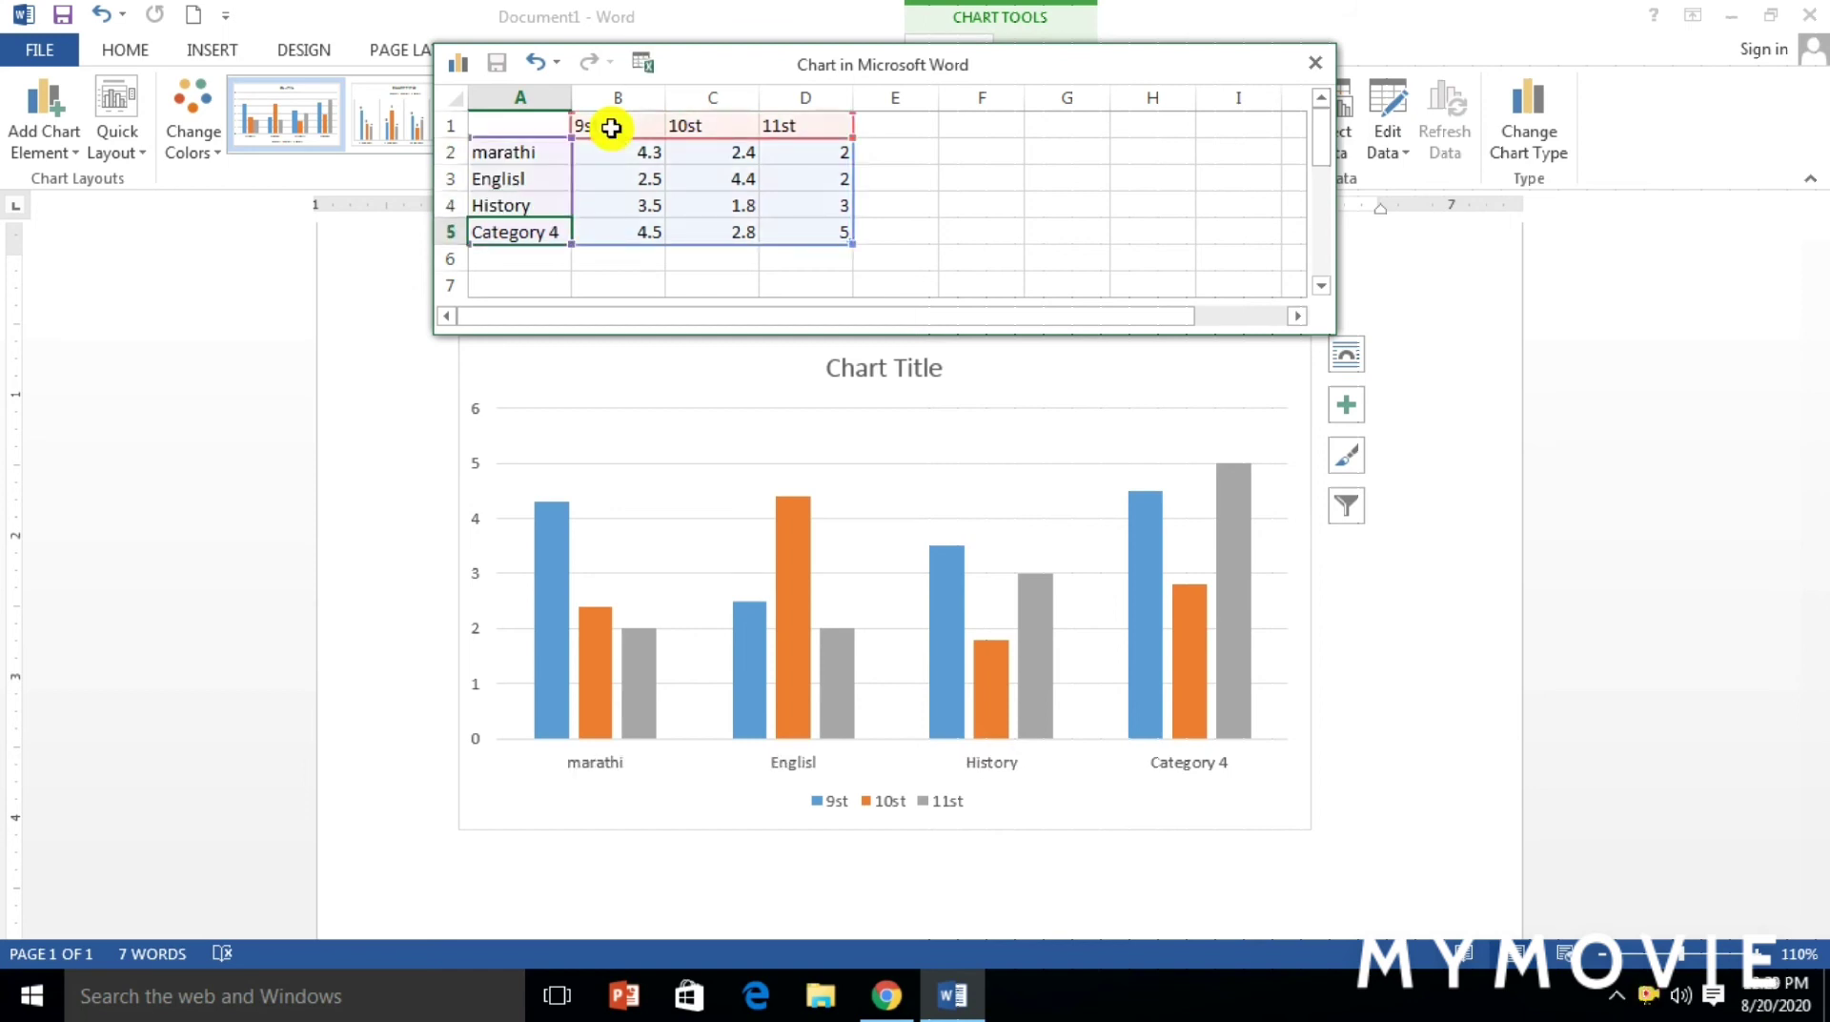
{"action": "type", "text": "Geo"}
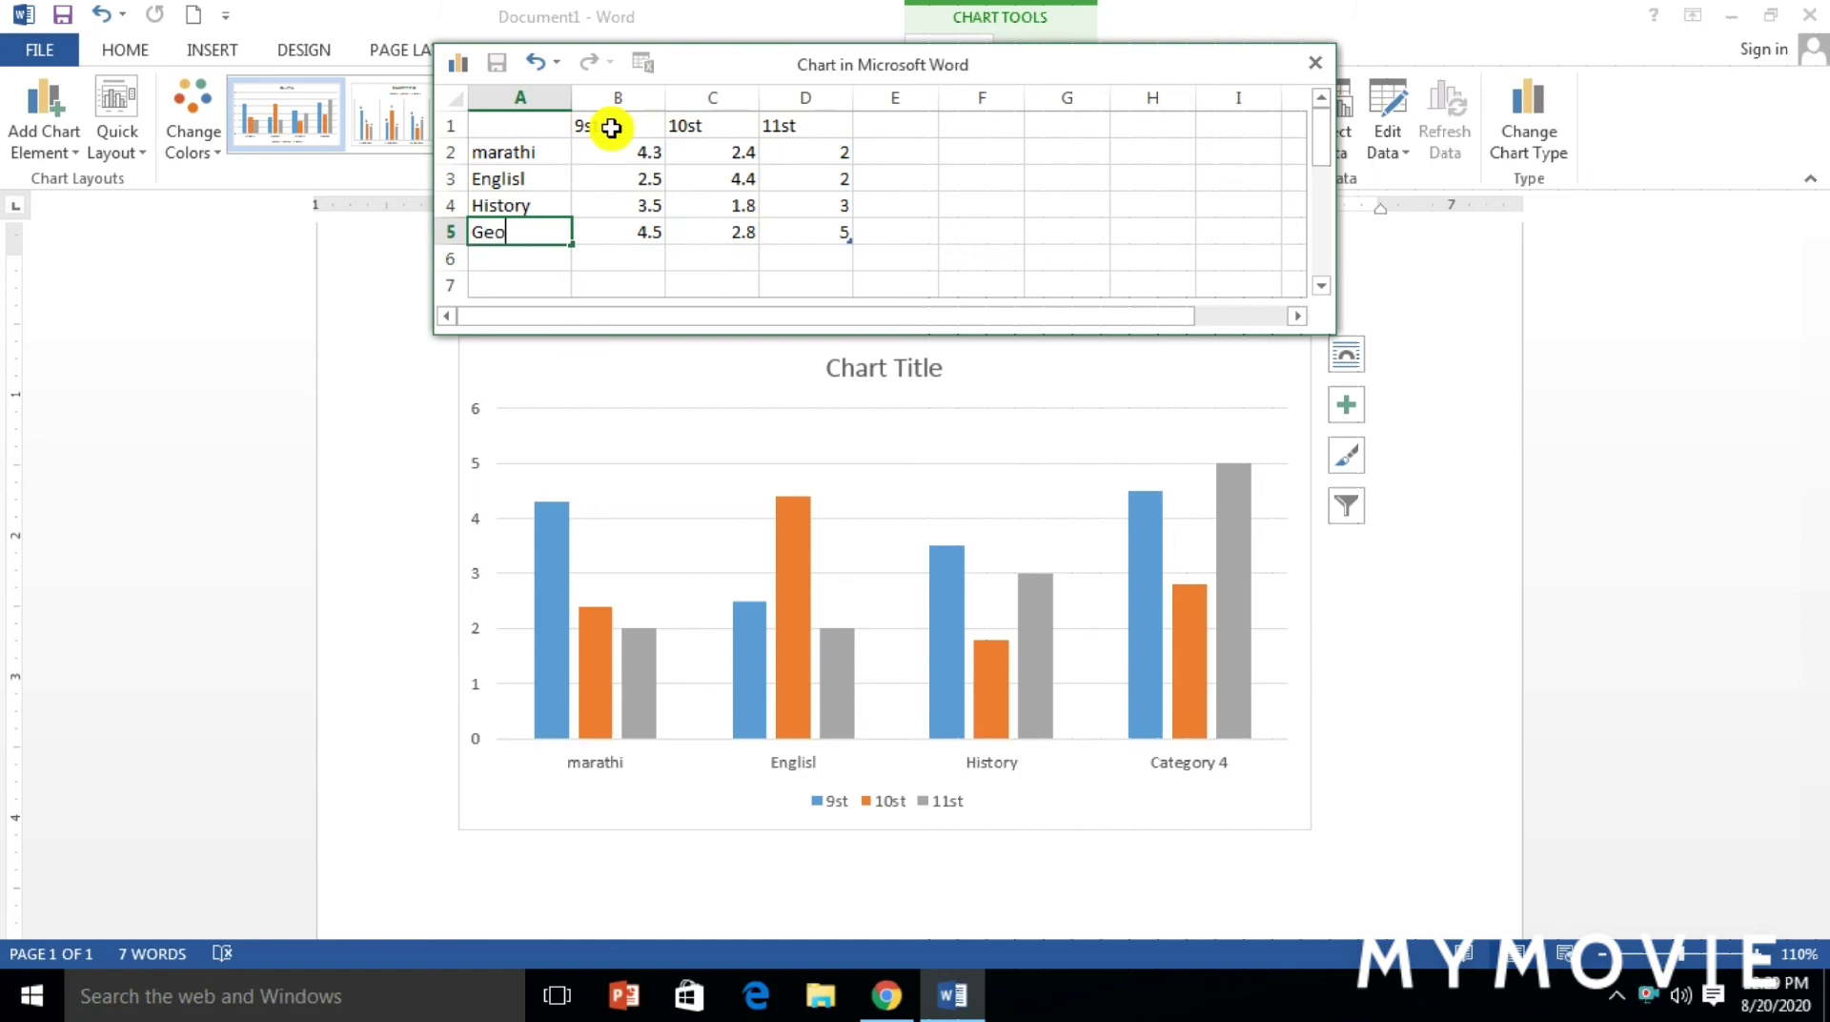
{"action": "type", "text": "graphy"}
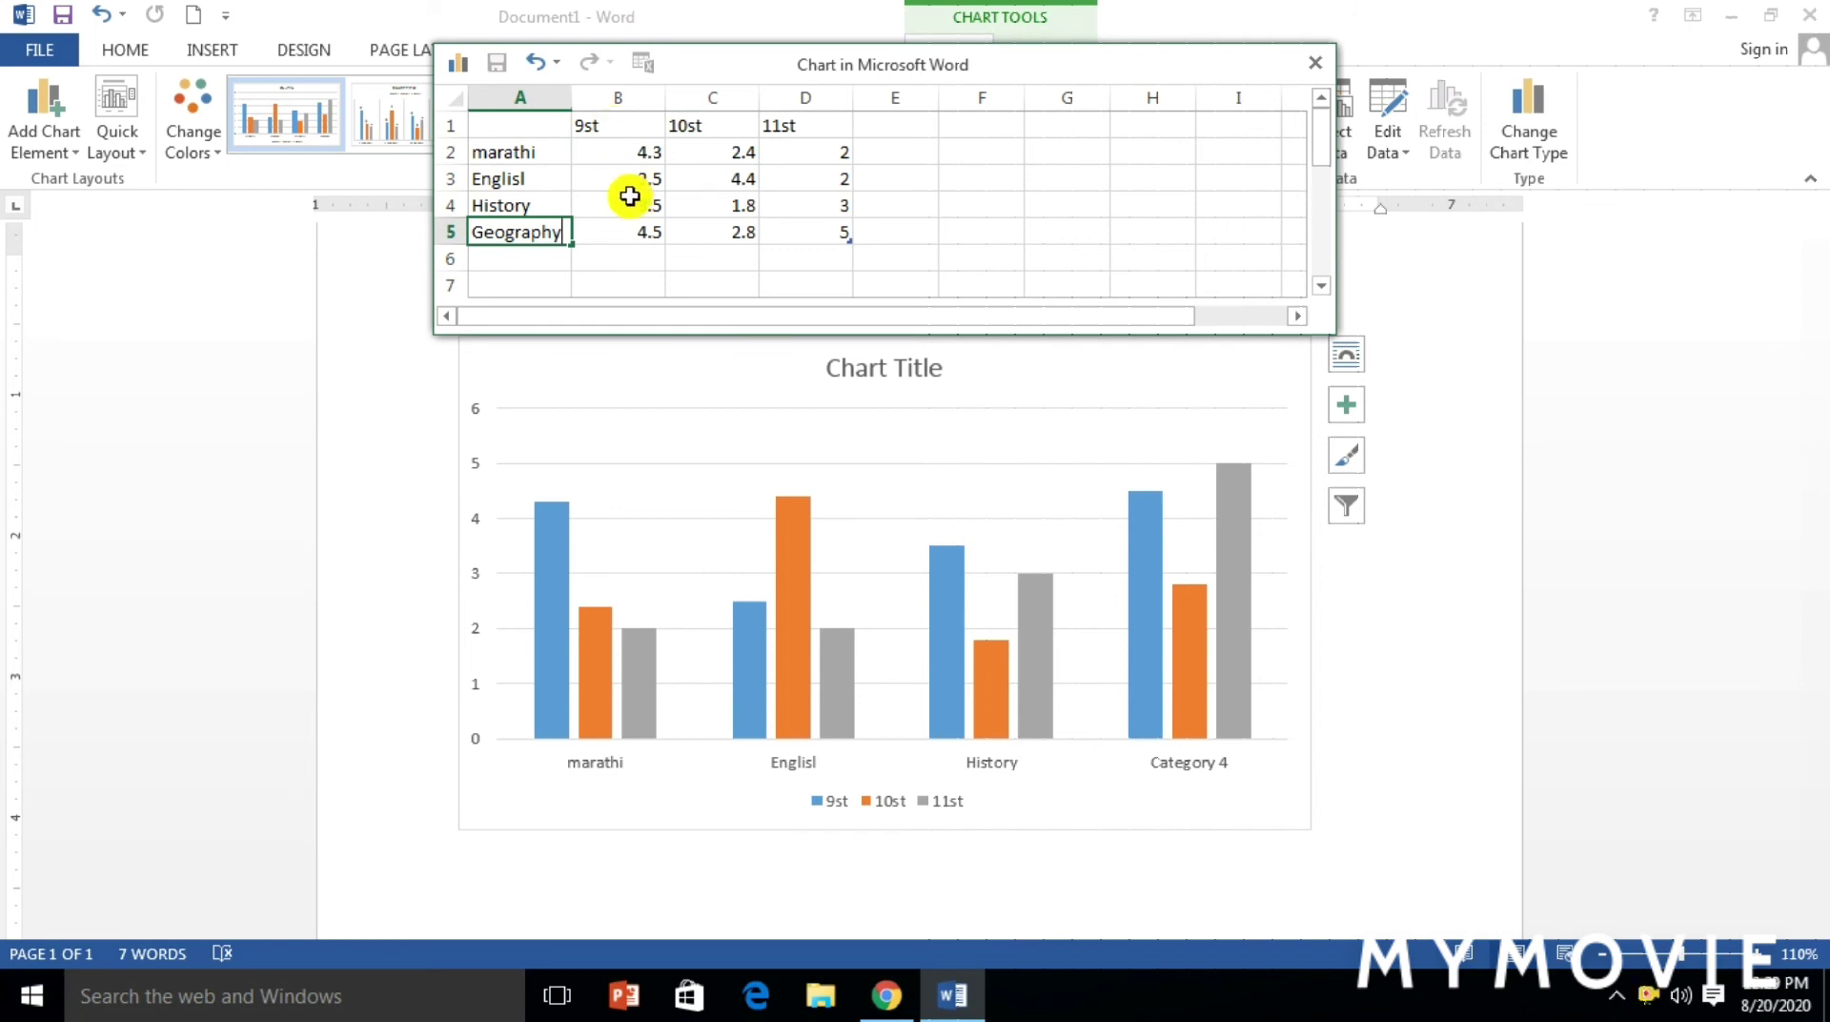
Set the marathi row's values to 68, 78 and 89 for 9st, 10st and 11st
{"action": "left_click", "coordinate": [610, 153]}
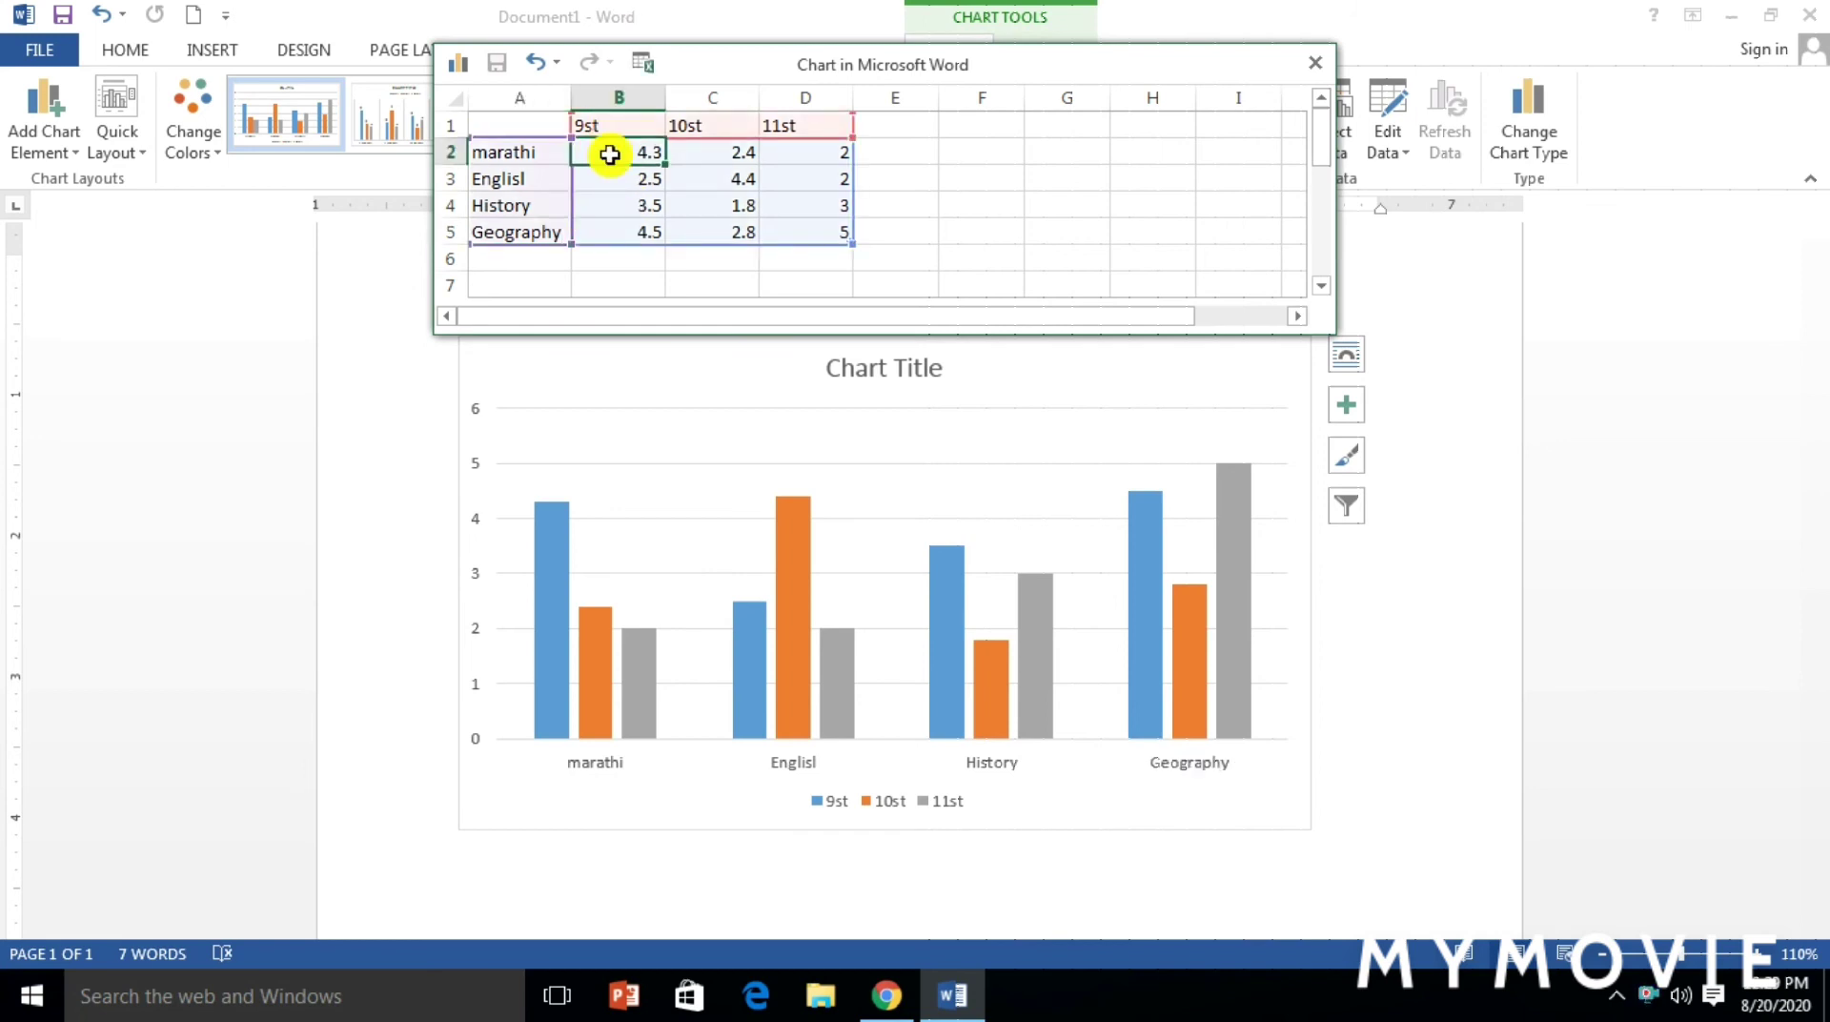
{"action": "type", "text": "68"}
{"action": "key", "text": "Tab"}
{"action": "type", "text": "78"}
{"action": "key", "text": "Tab"}
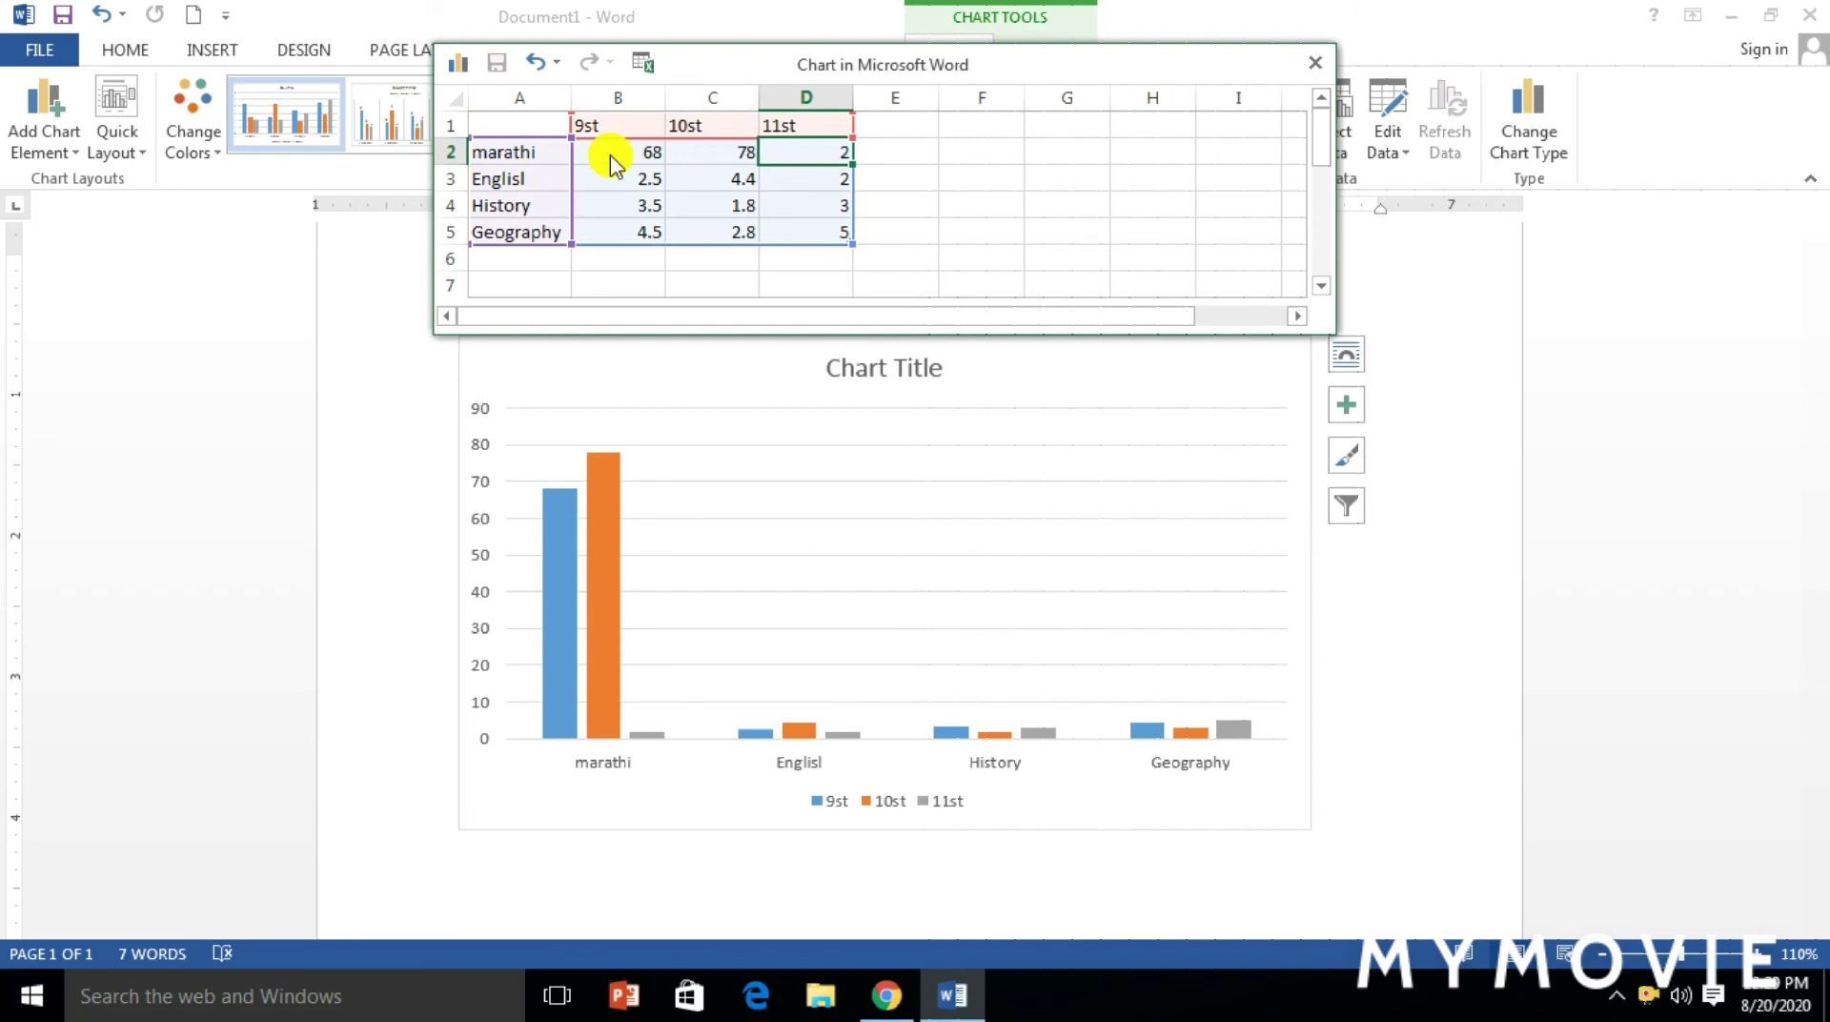
{"action": "type", "text": "89"}
{"action": "key", "text": "Return"}
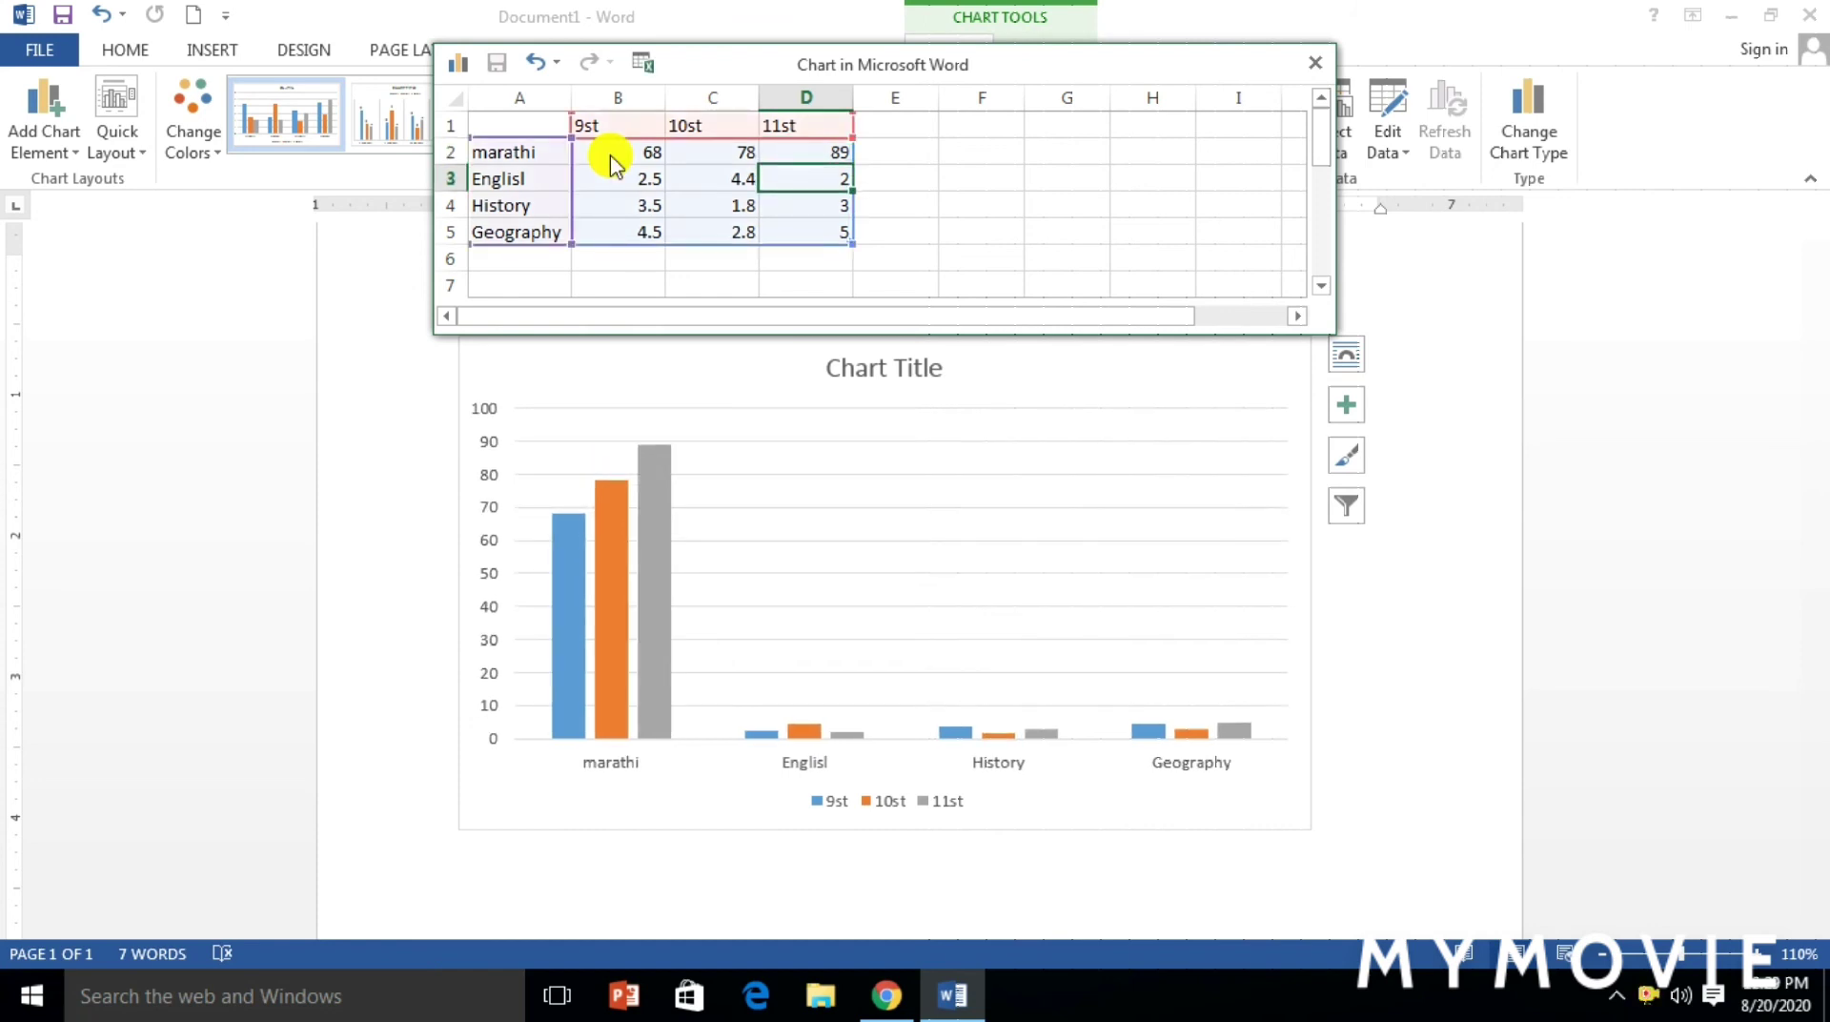
Set the Englisl row's values to 38, 45 and 35 in the chart's data sheet
{"action": "left_click", "coordinate": [610, 168]}
{"action": "type", "text": "38\t45\t35"}
{"action": "key", "text": "Return"}
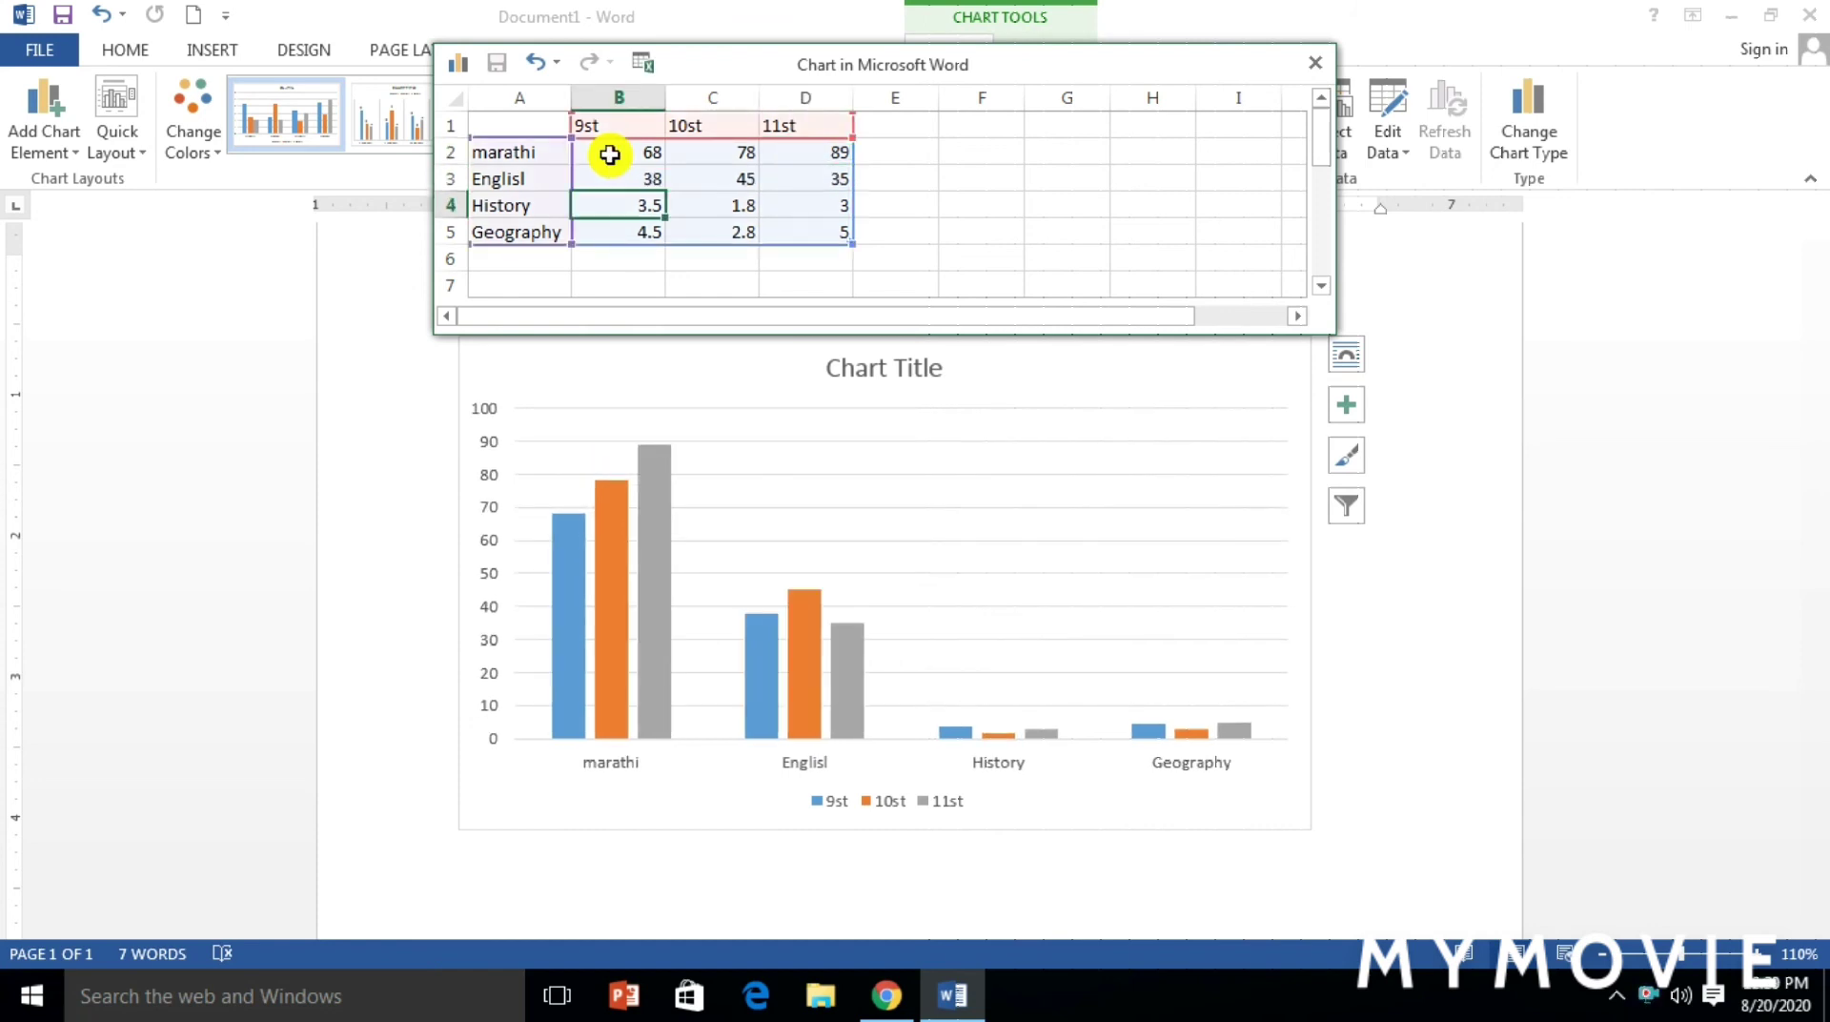
Fill the History row with 66, 70 and 45 and the Geography row with 79, 75 and 65, and close the data sheet
{"action": "type", "text": "66"}
{"action": "key", "text": "Tab"}
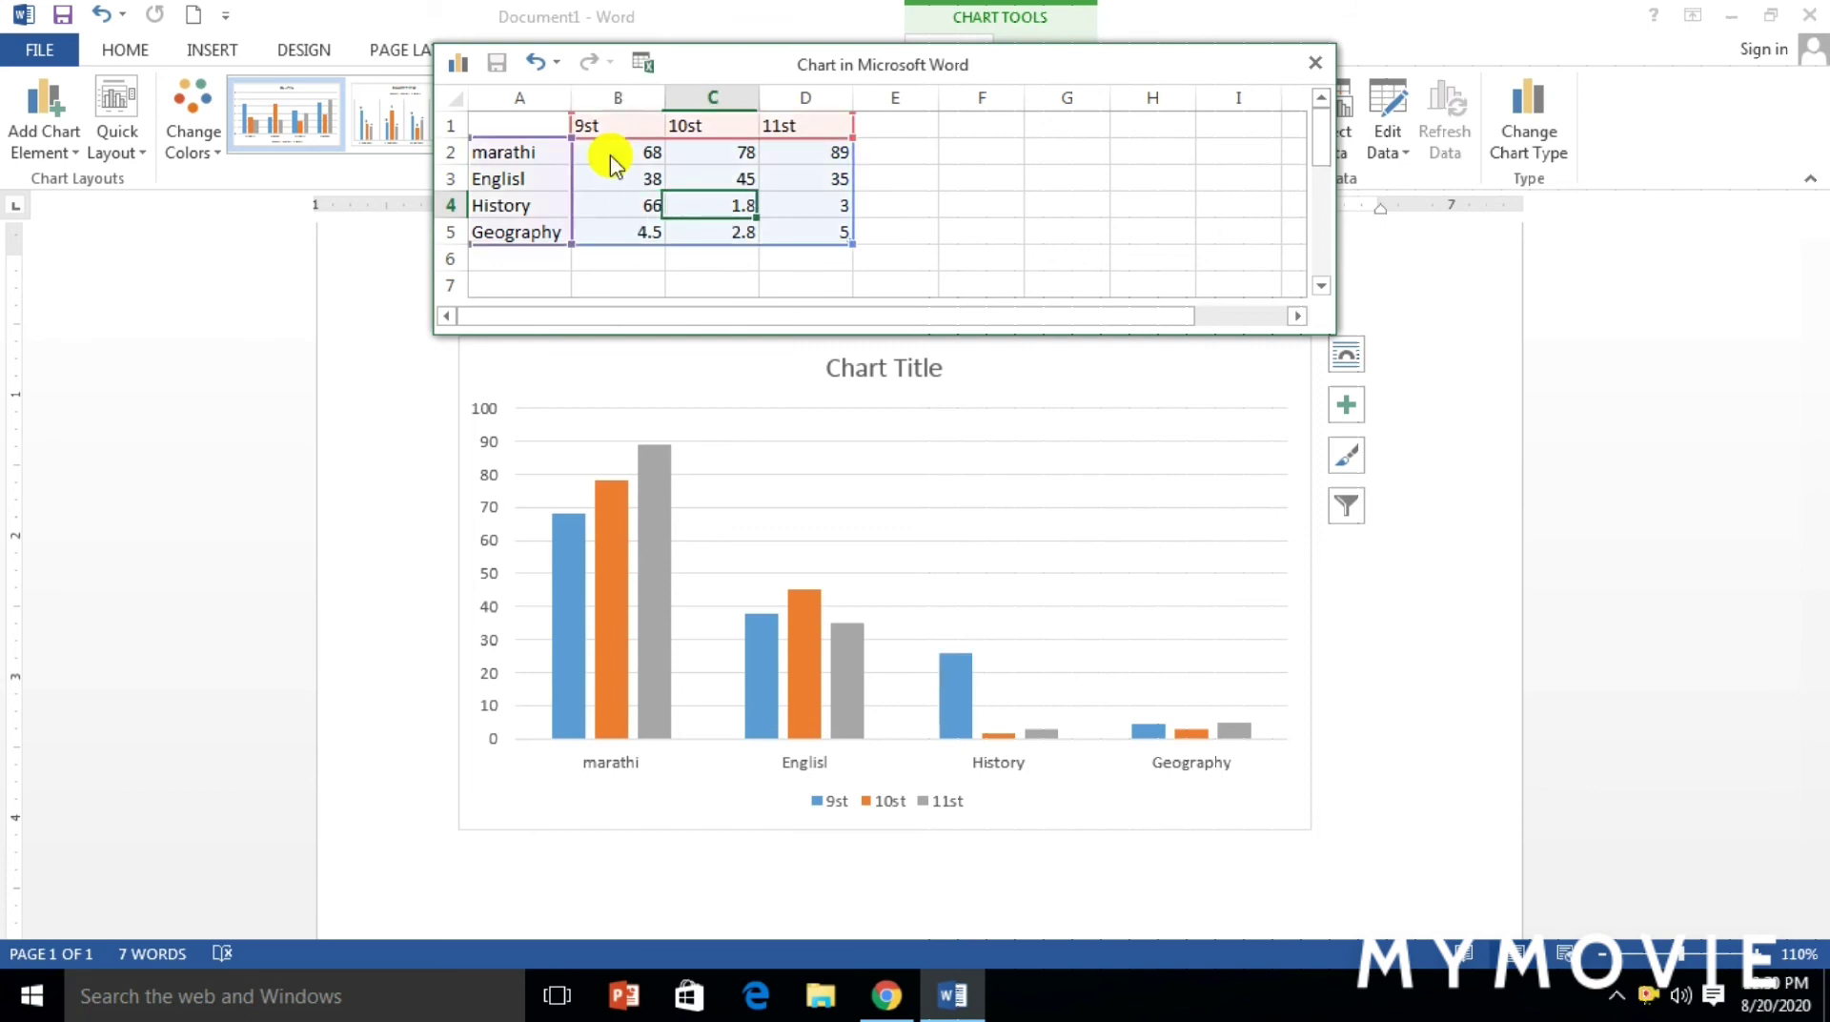
{"action": "type", "text": "70"}
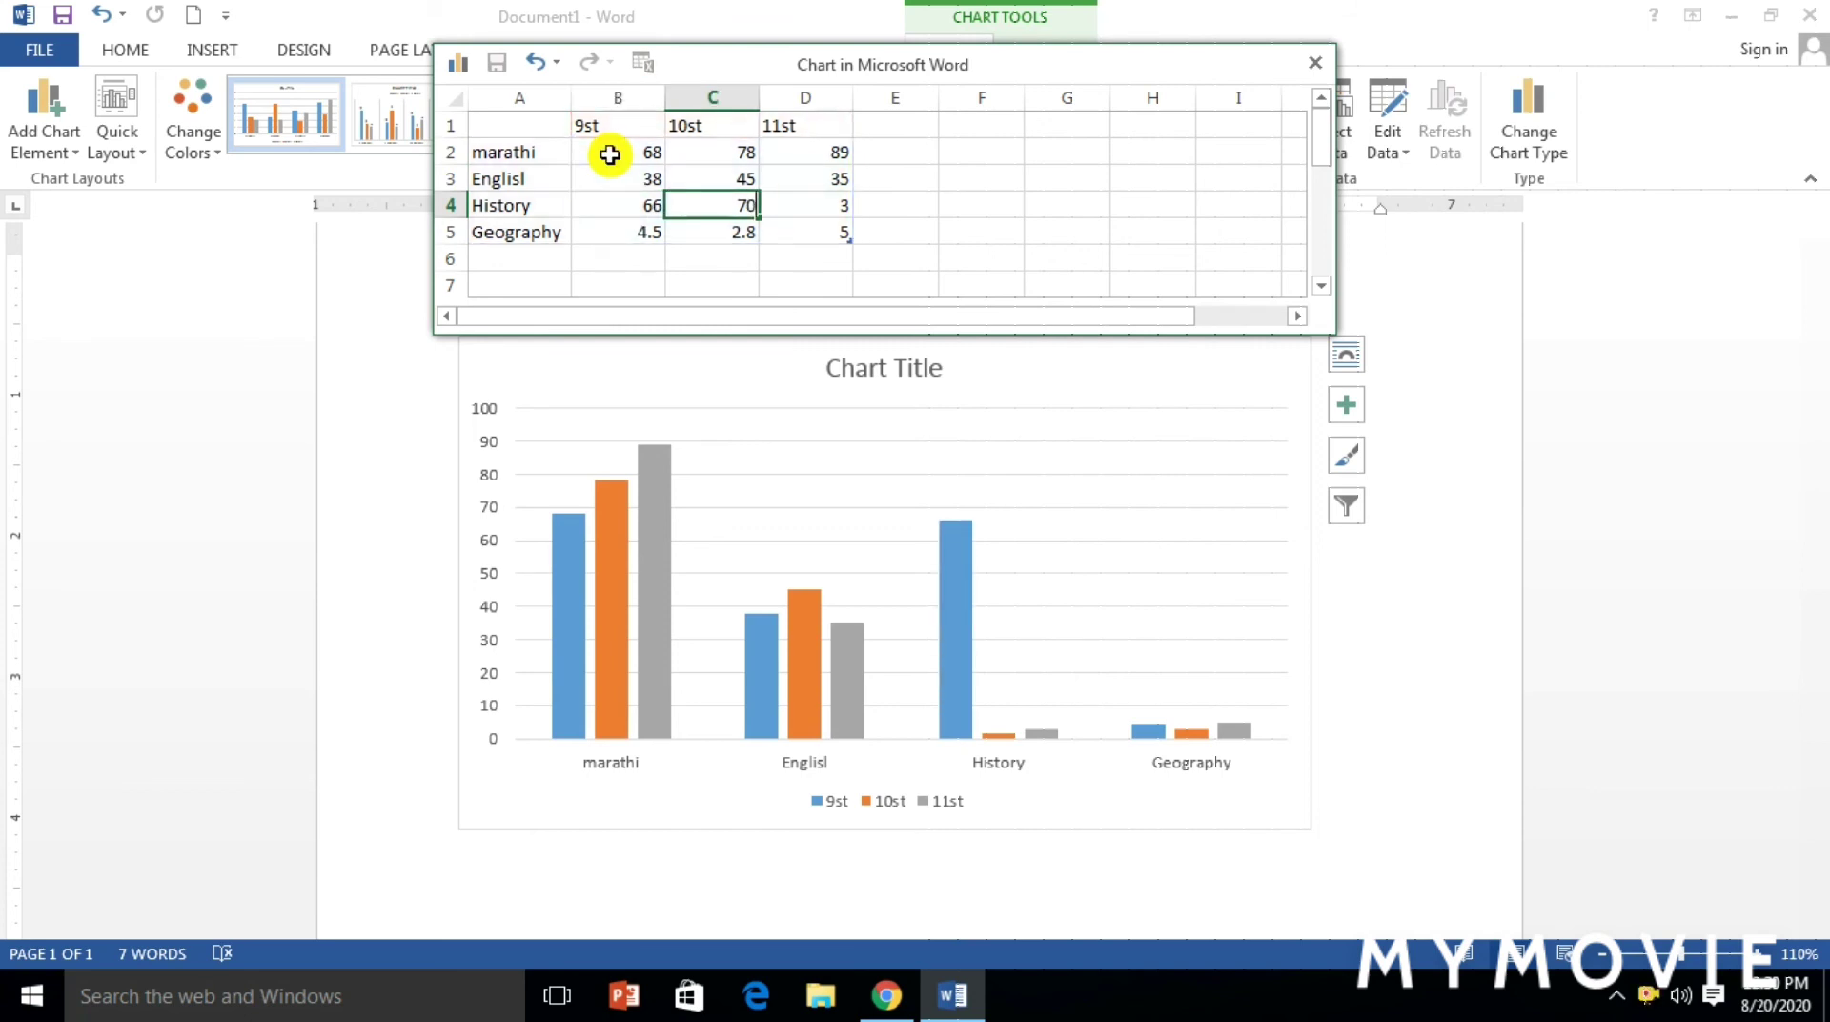
{"action": "key", "text": "Tab"}
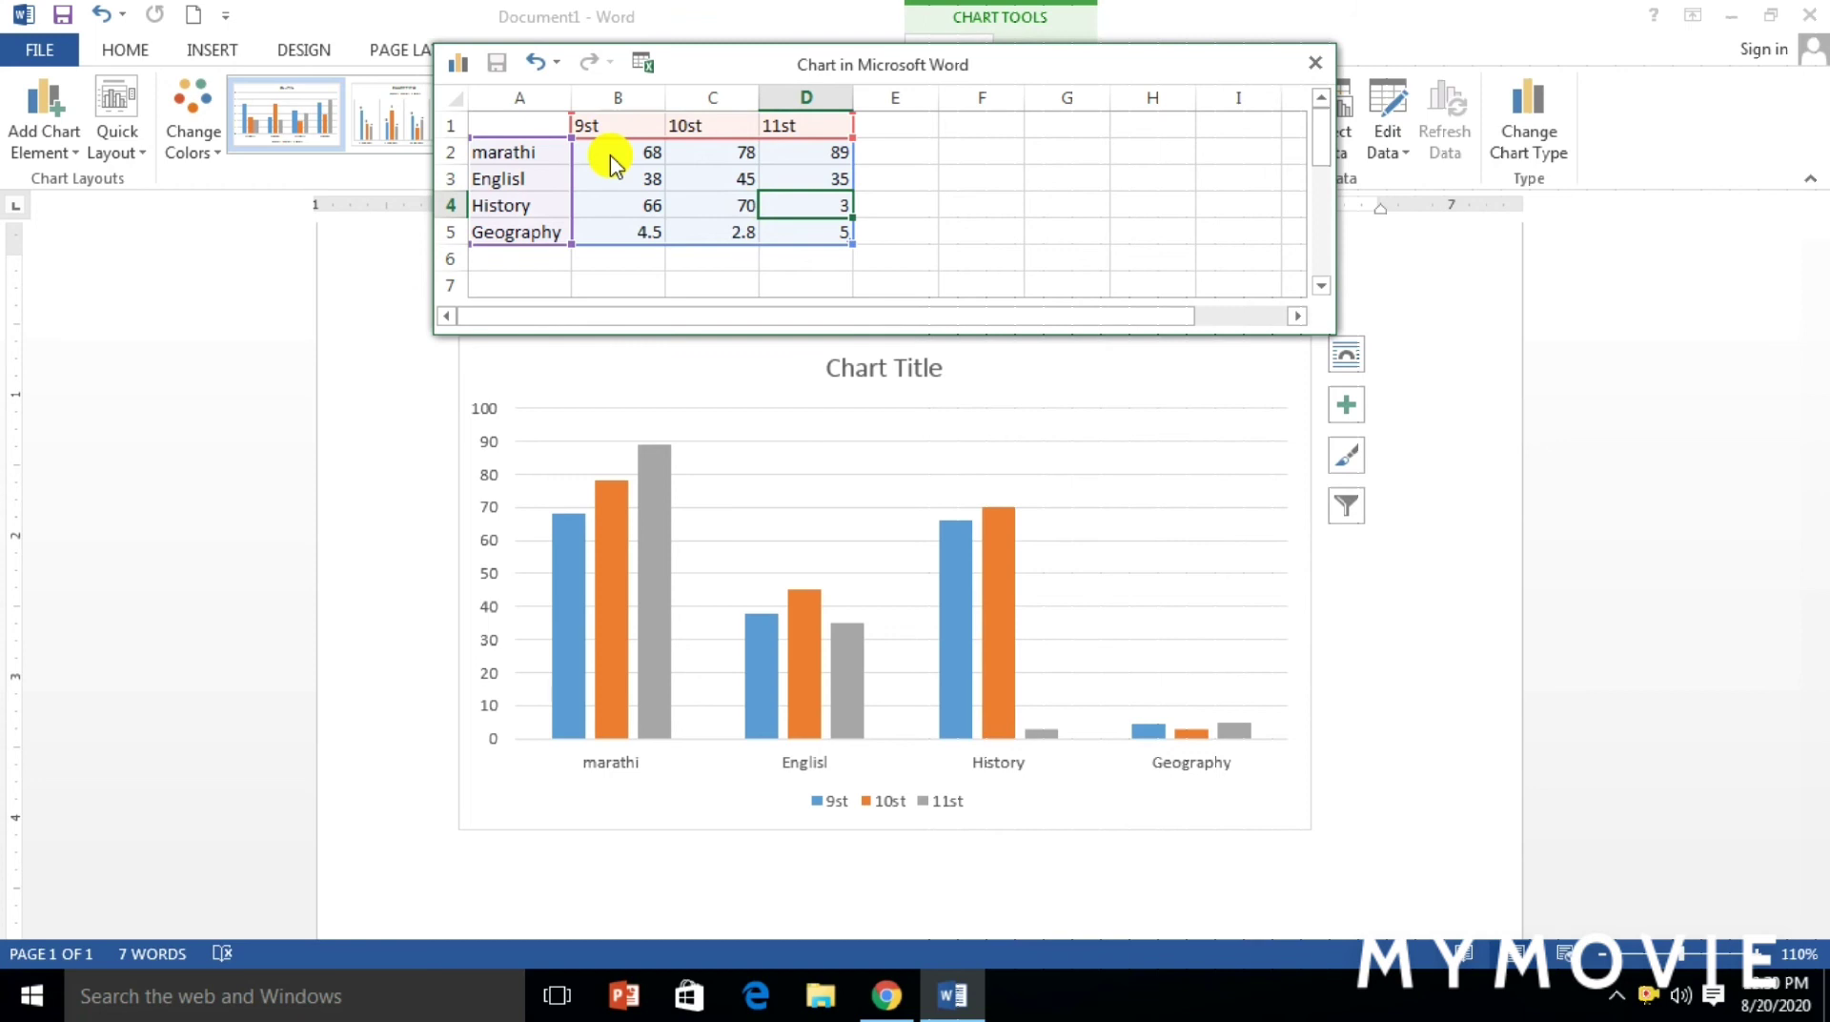
{"action": "type", "text": "45"}
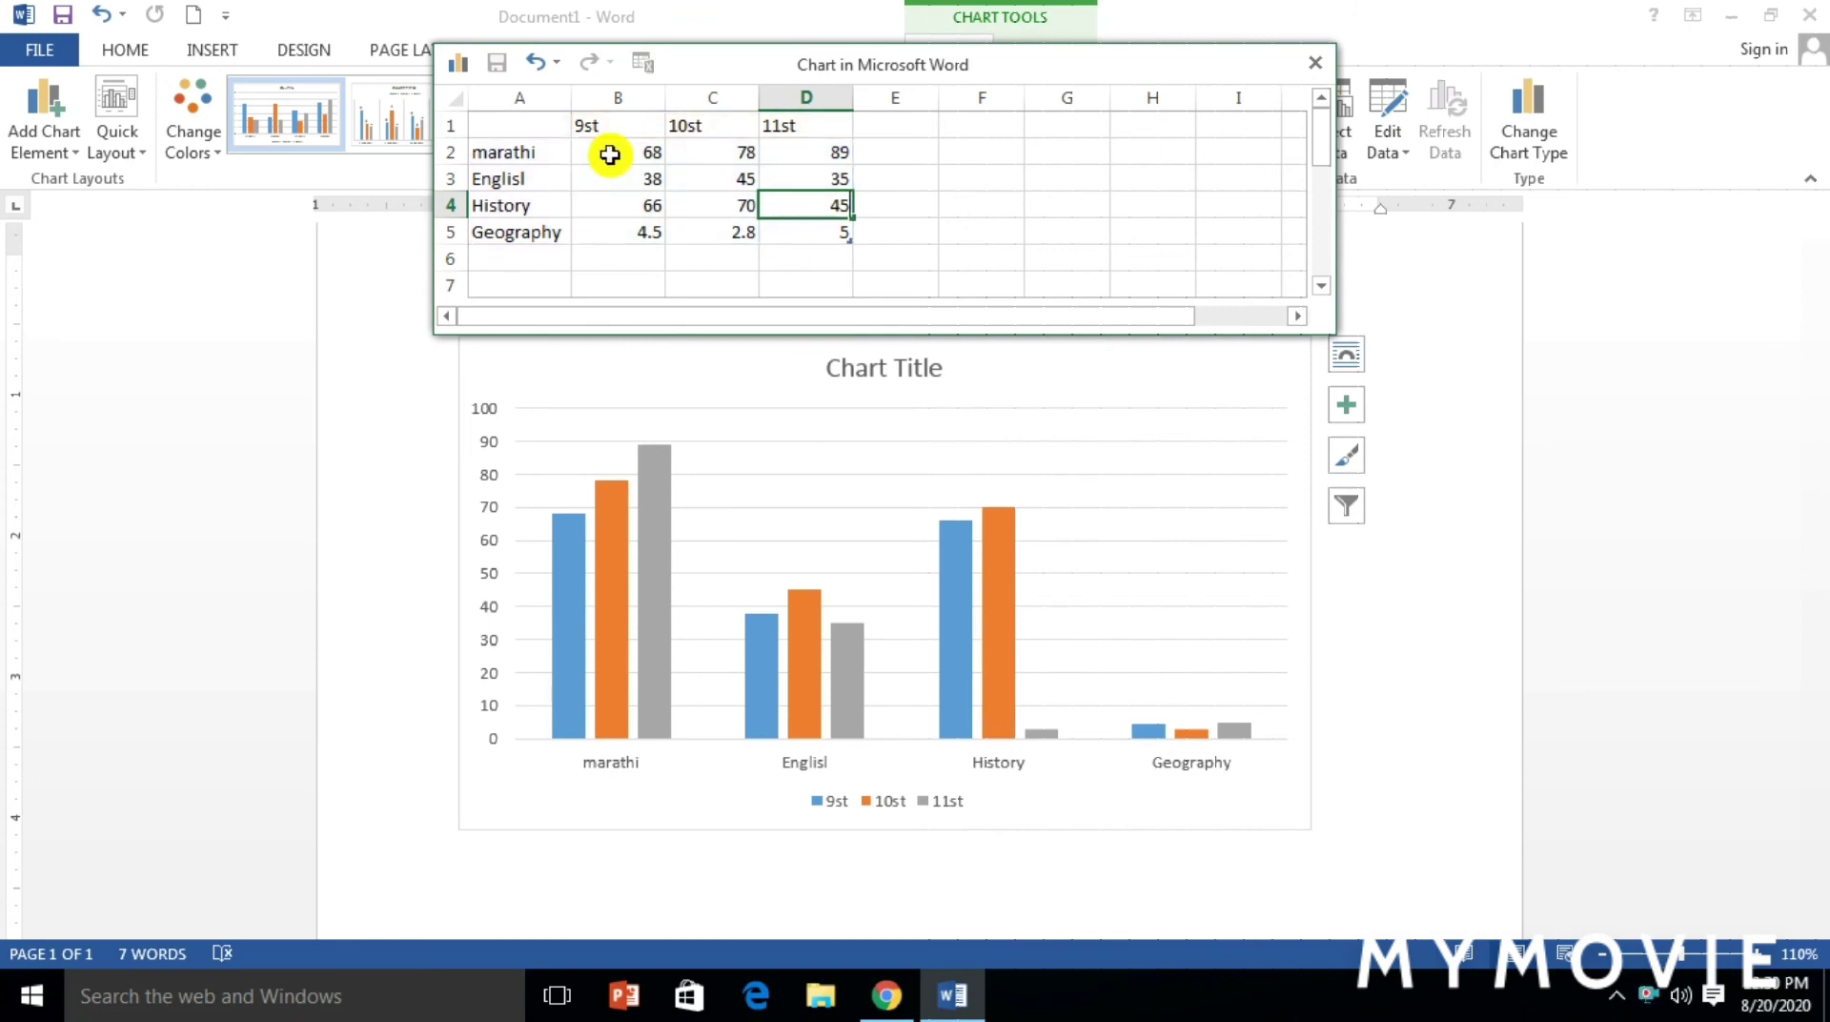
{"action": "key", "text": "Return"}
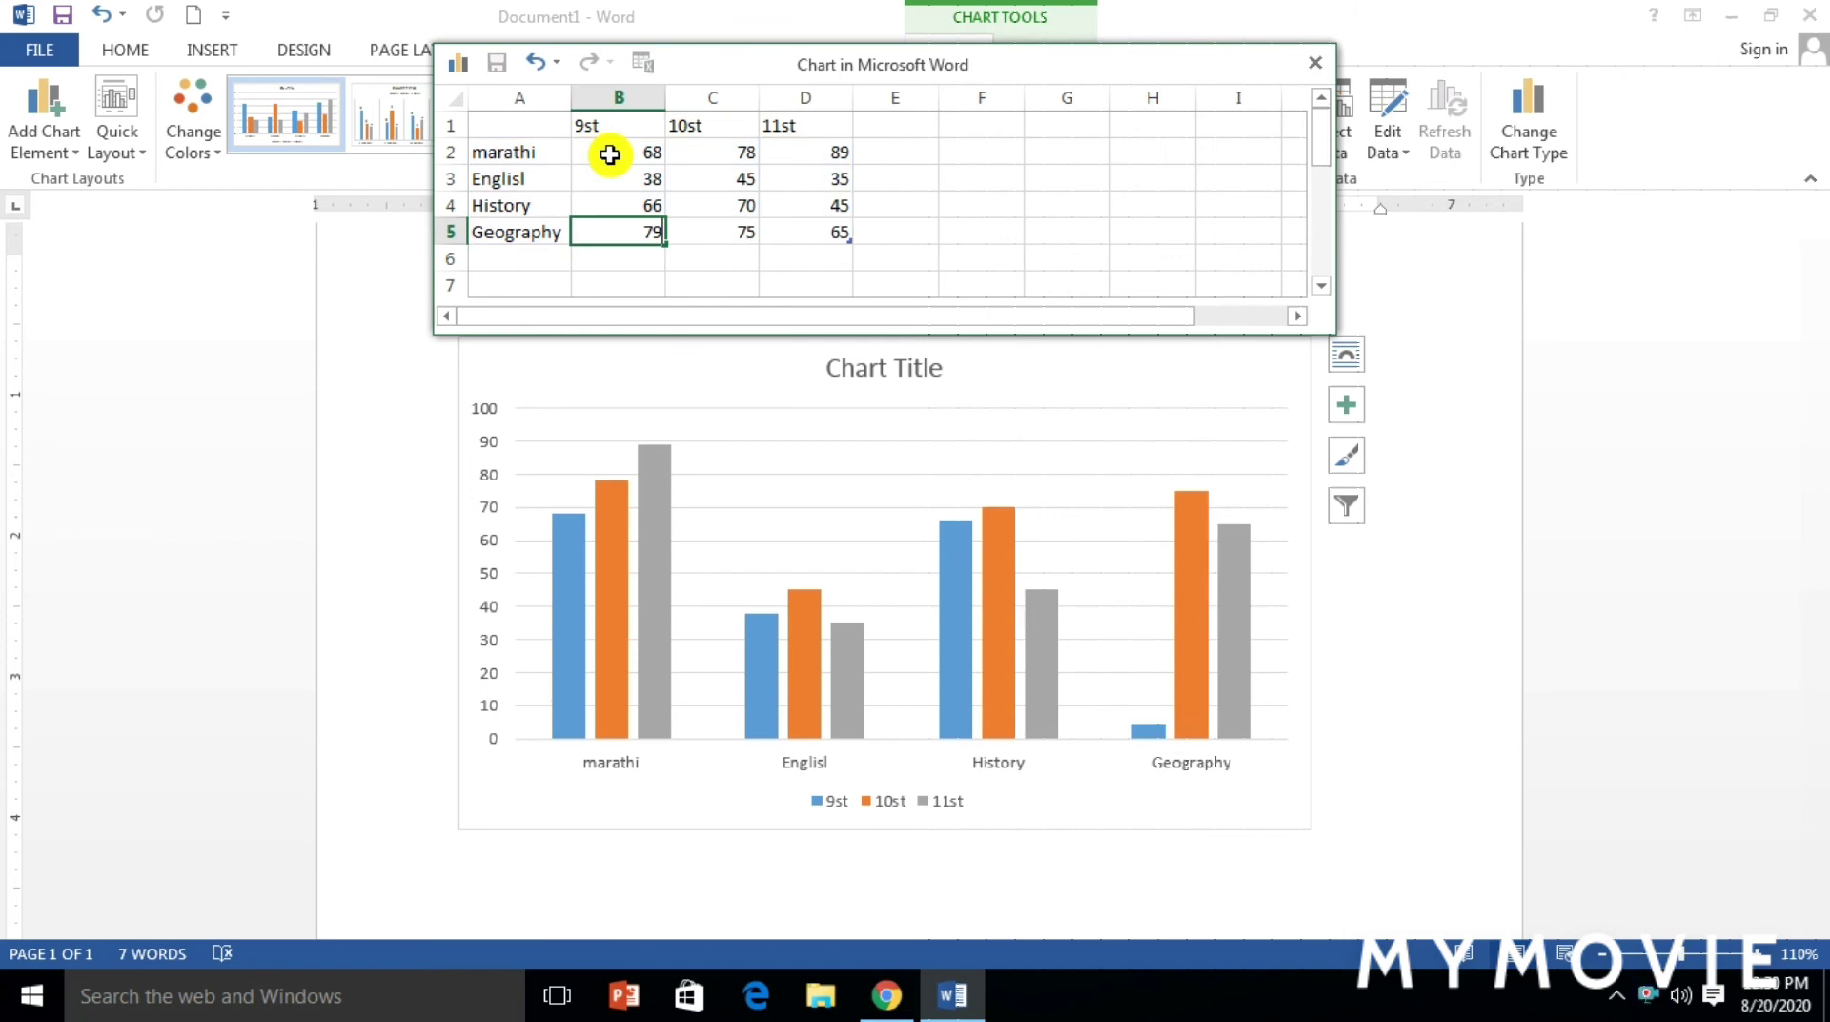
{"action": "left_click", "coordinate": [768, 393]}
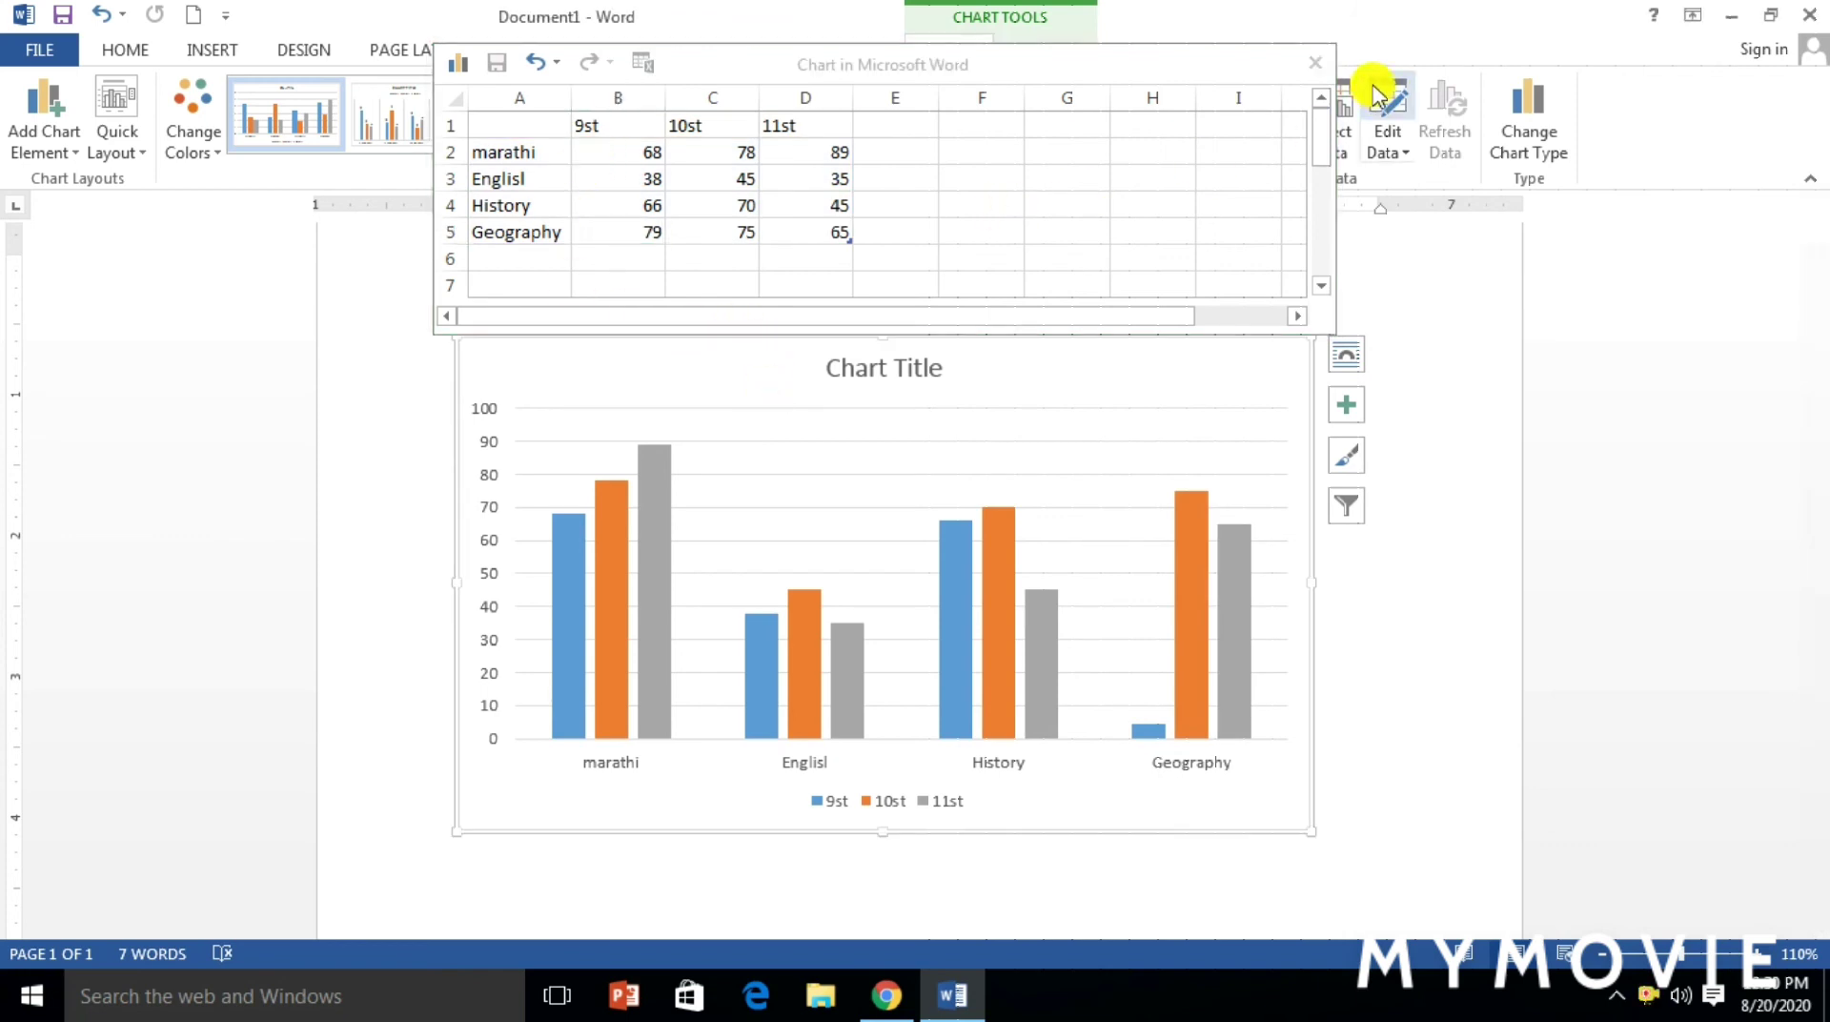
{"action": "left_click", "coordinate": [1317, 67]}
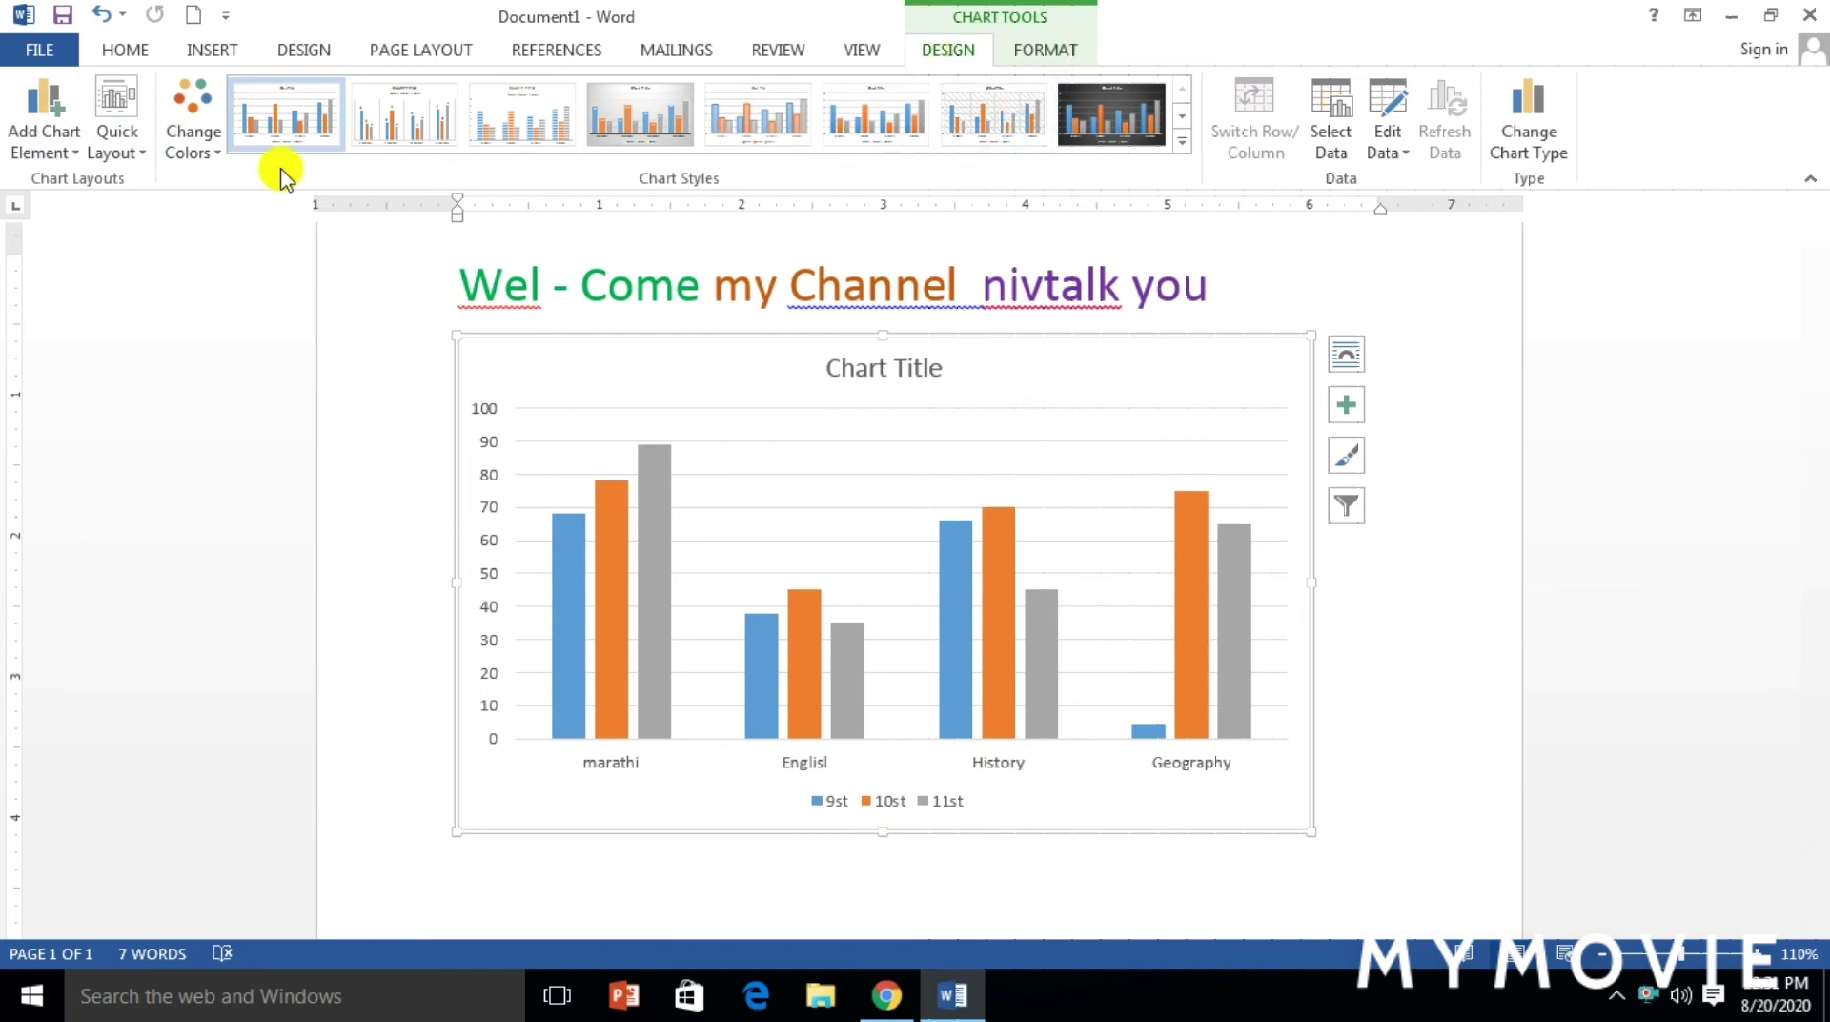
Examine the chart element options for axis titles, chart title, data labels, data table, gridlines and legend
{"action": "left_click", "coordinate": [57, 148]}
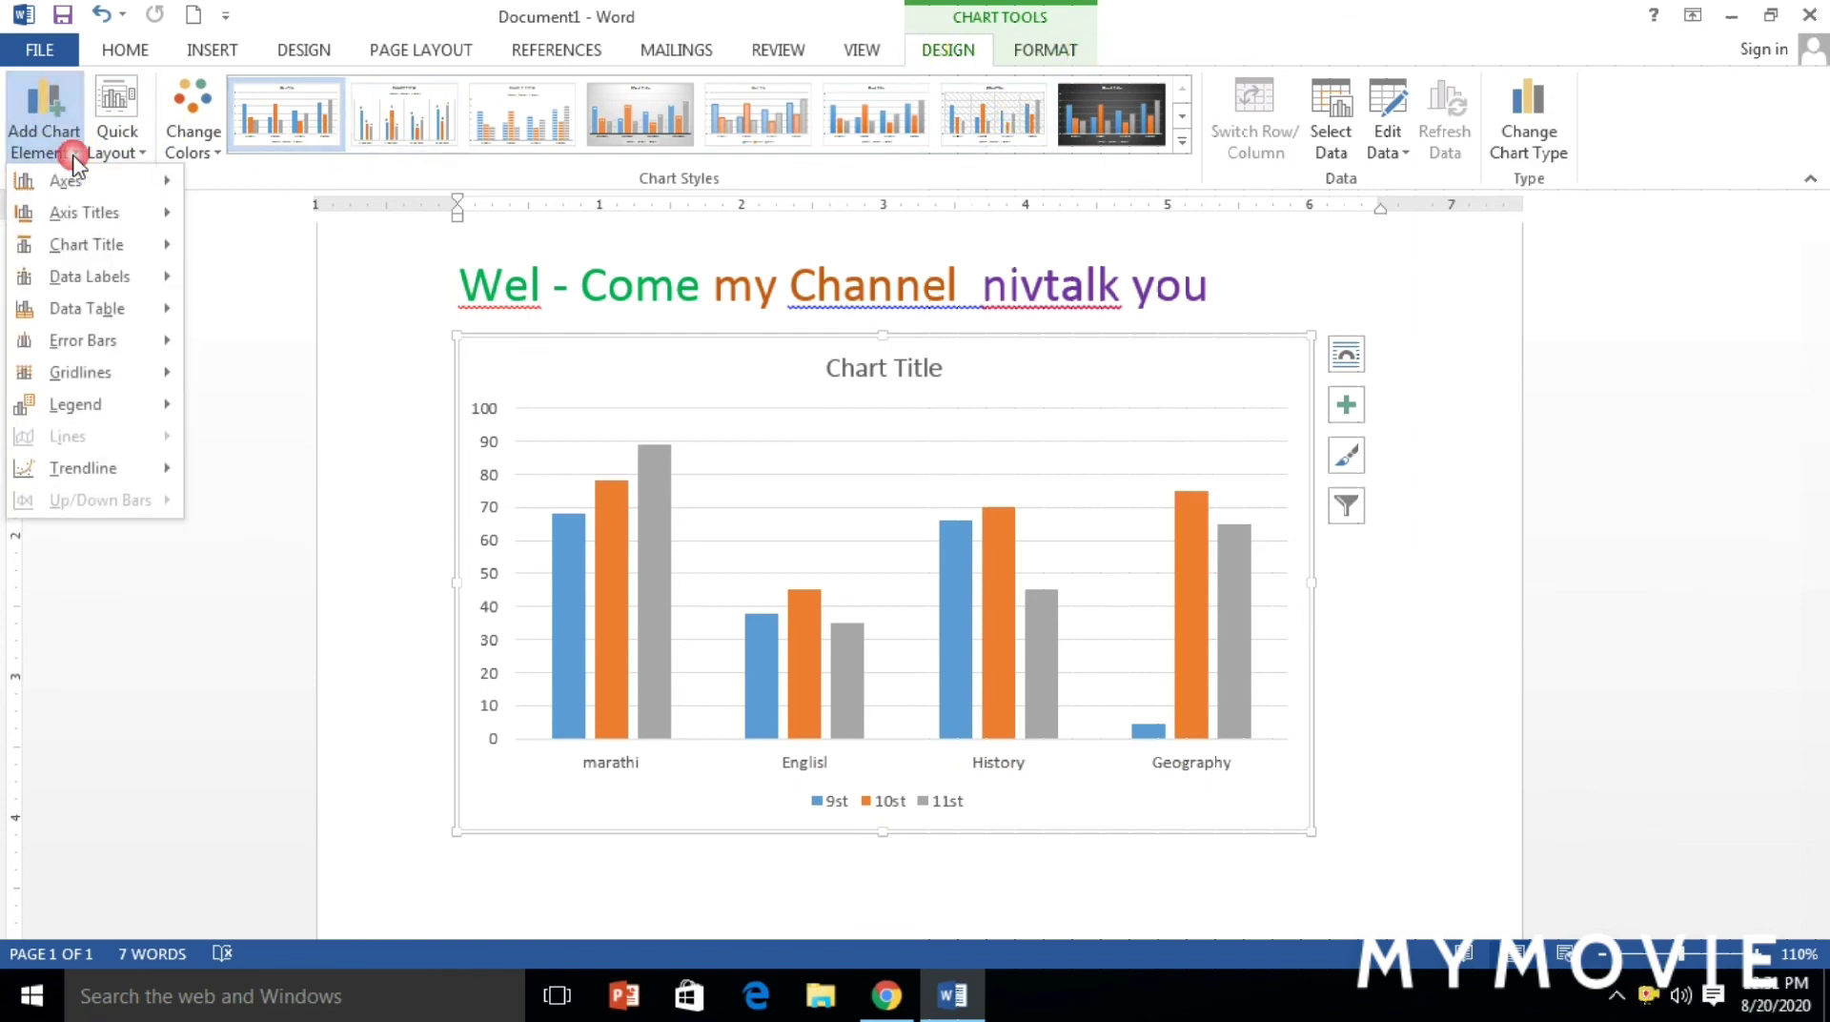
{"action": "mouse_move", "coordinate": [63, 212]}
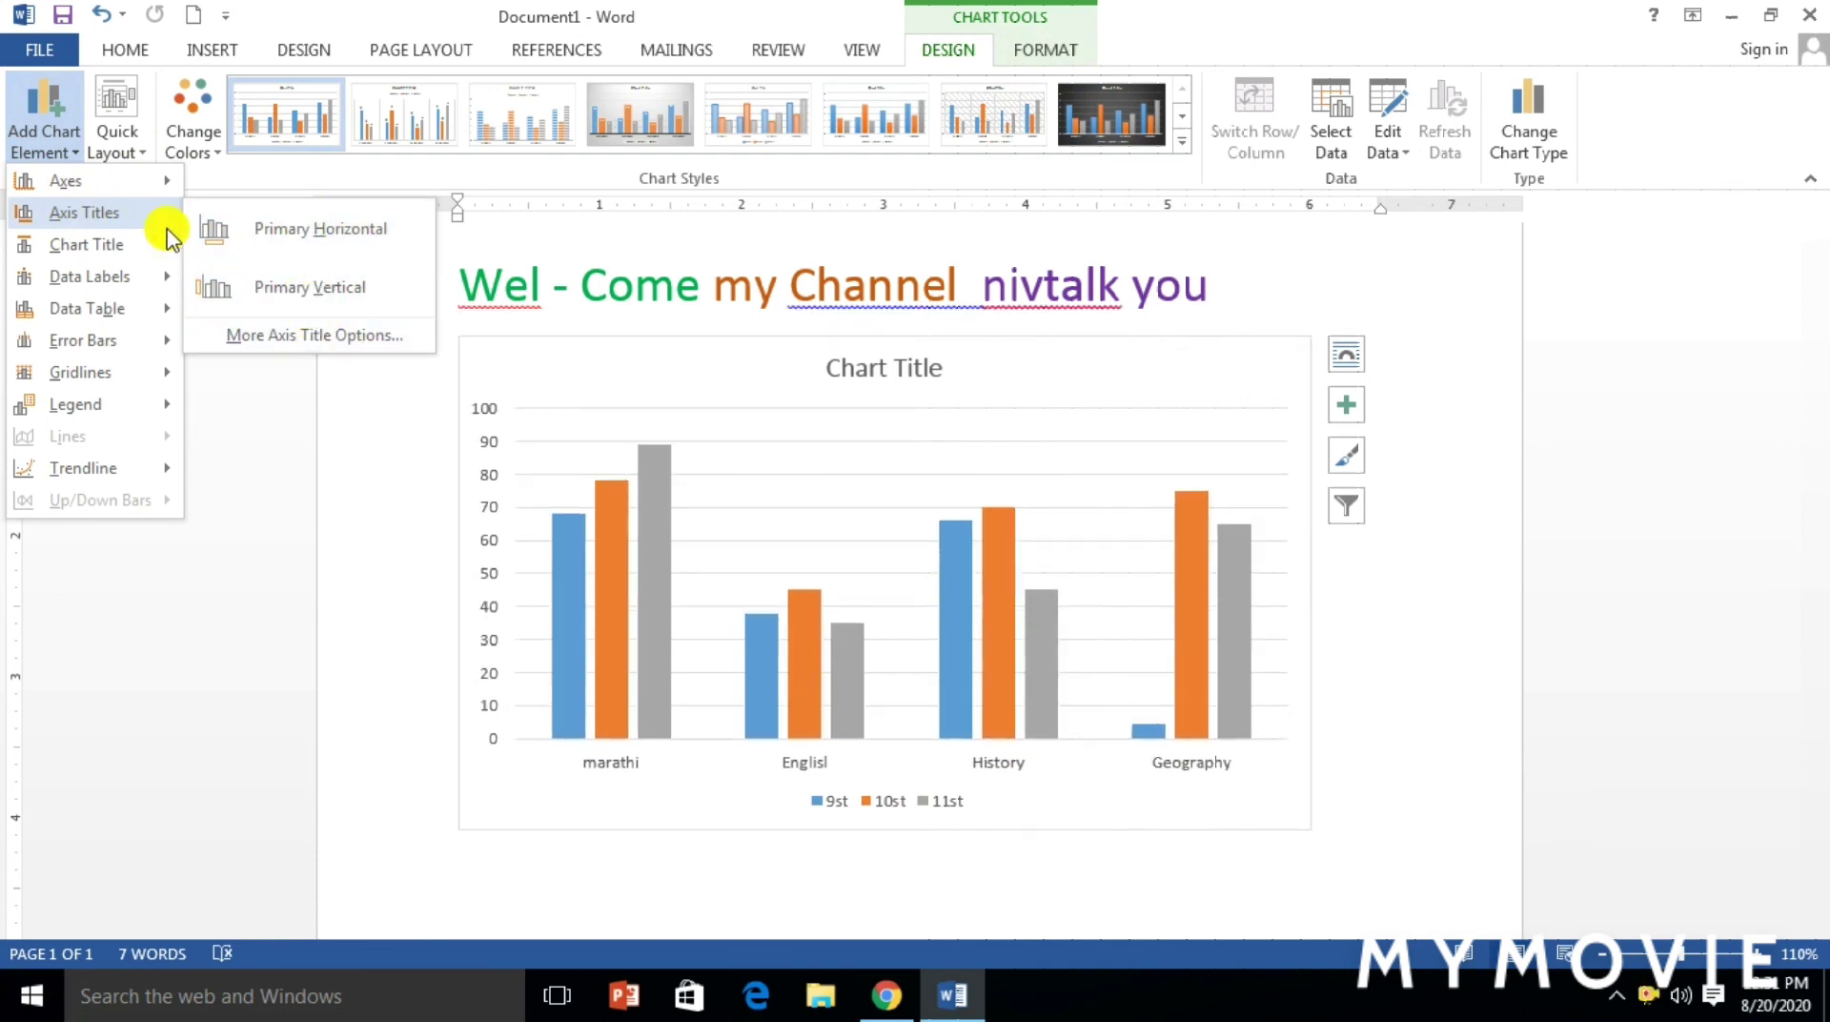
{"action": "mouse_move", "coordinate": [133, 244]}
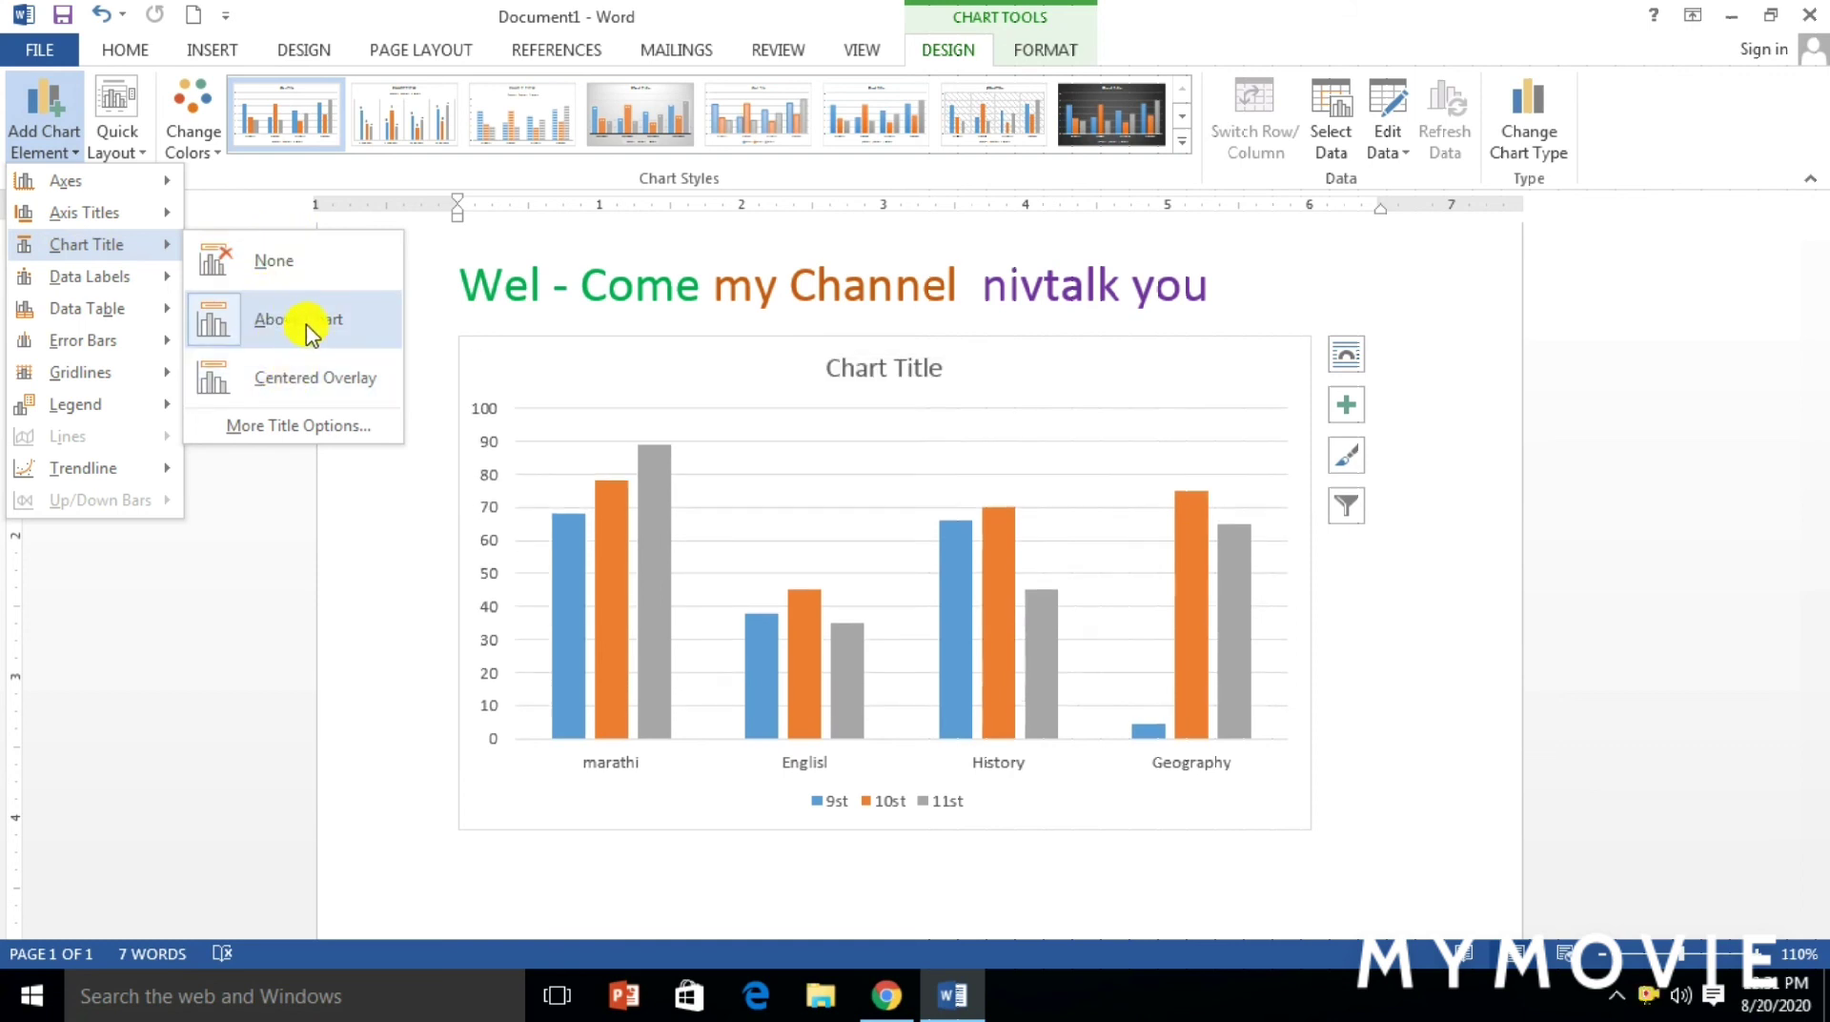
{"action": "mouse_move", "coordinate": [91, 276]}
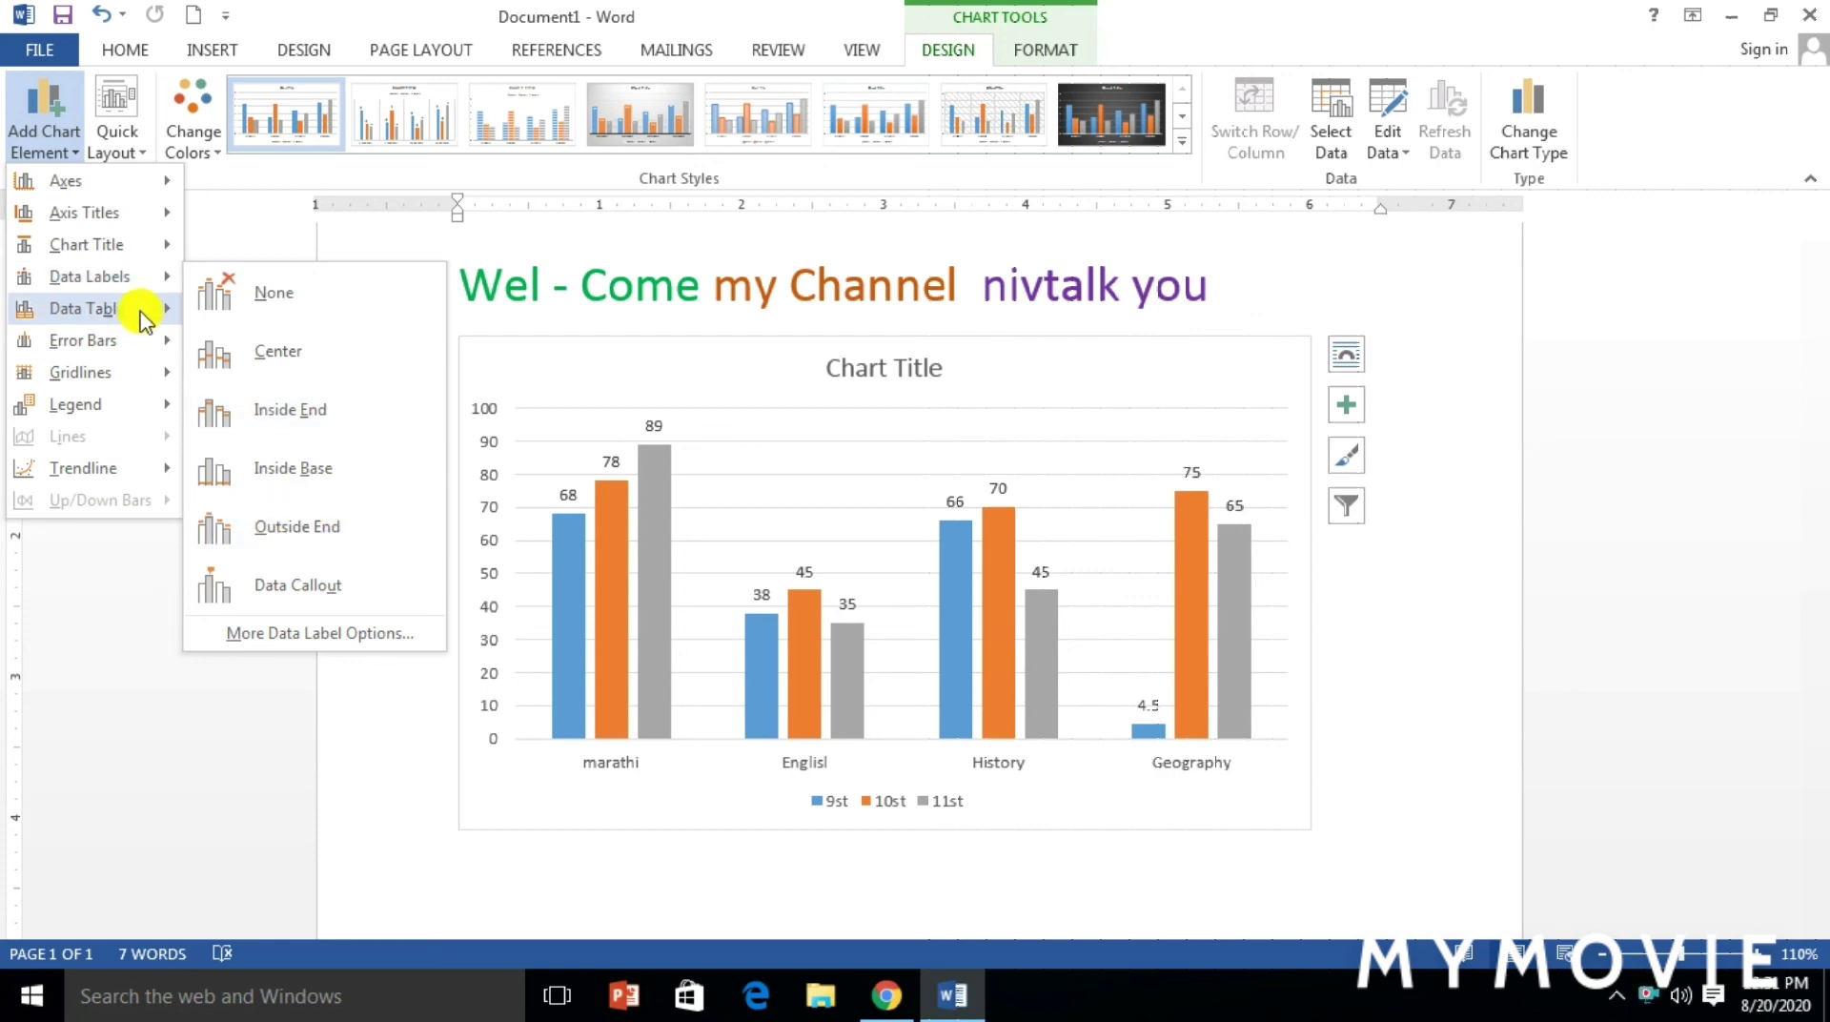
{"action": "mouse_move", "coordinate": [135, 307]}
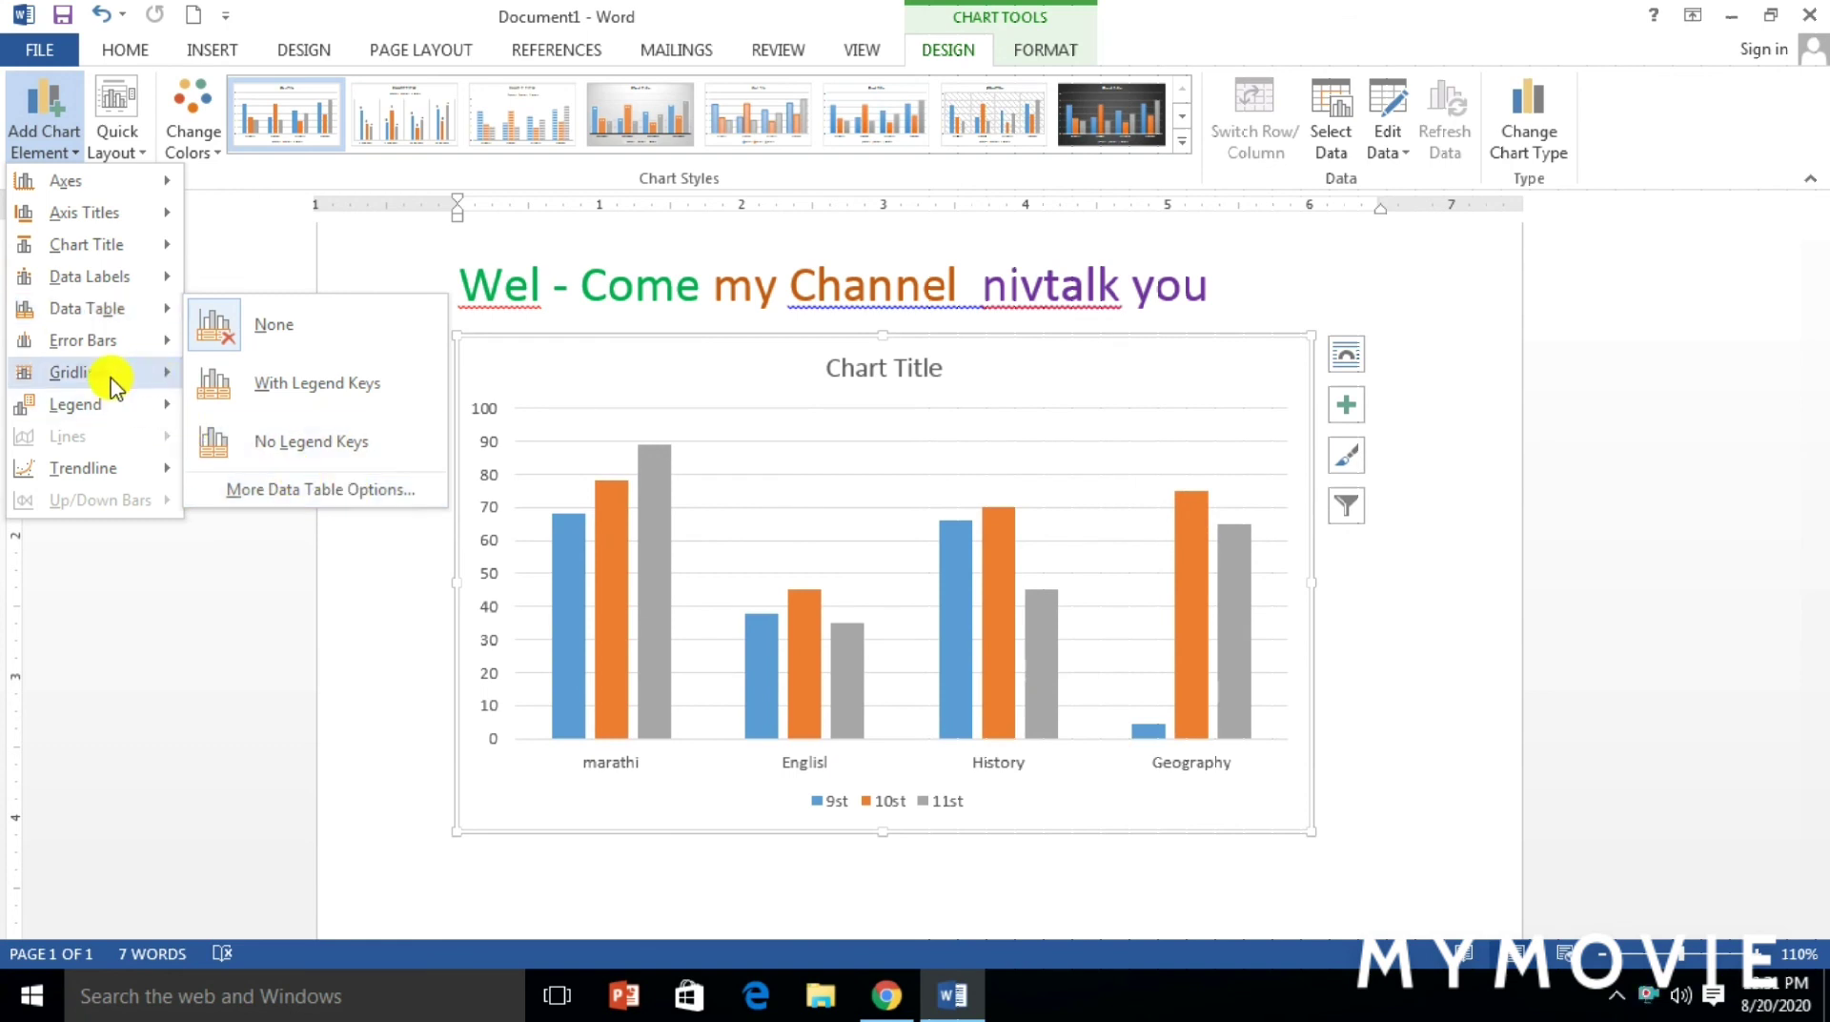
{"action": "mouse_move", "coordinate": [134, 374]}
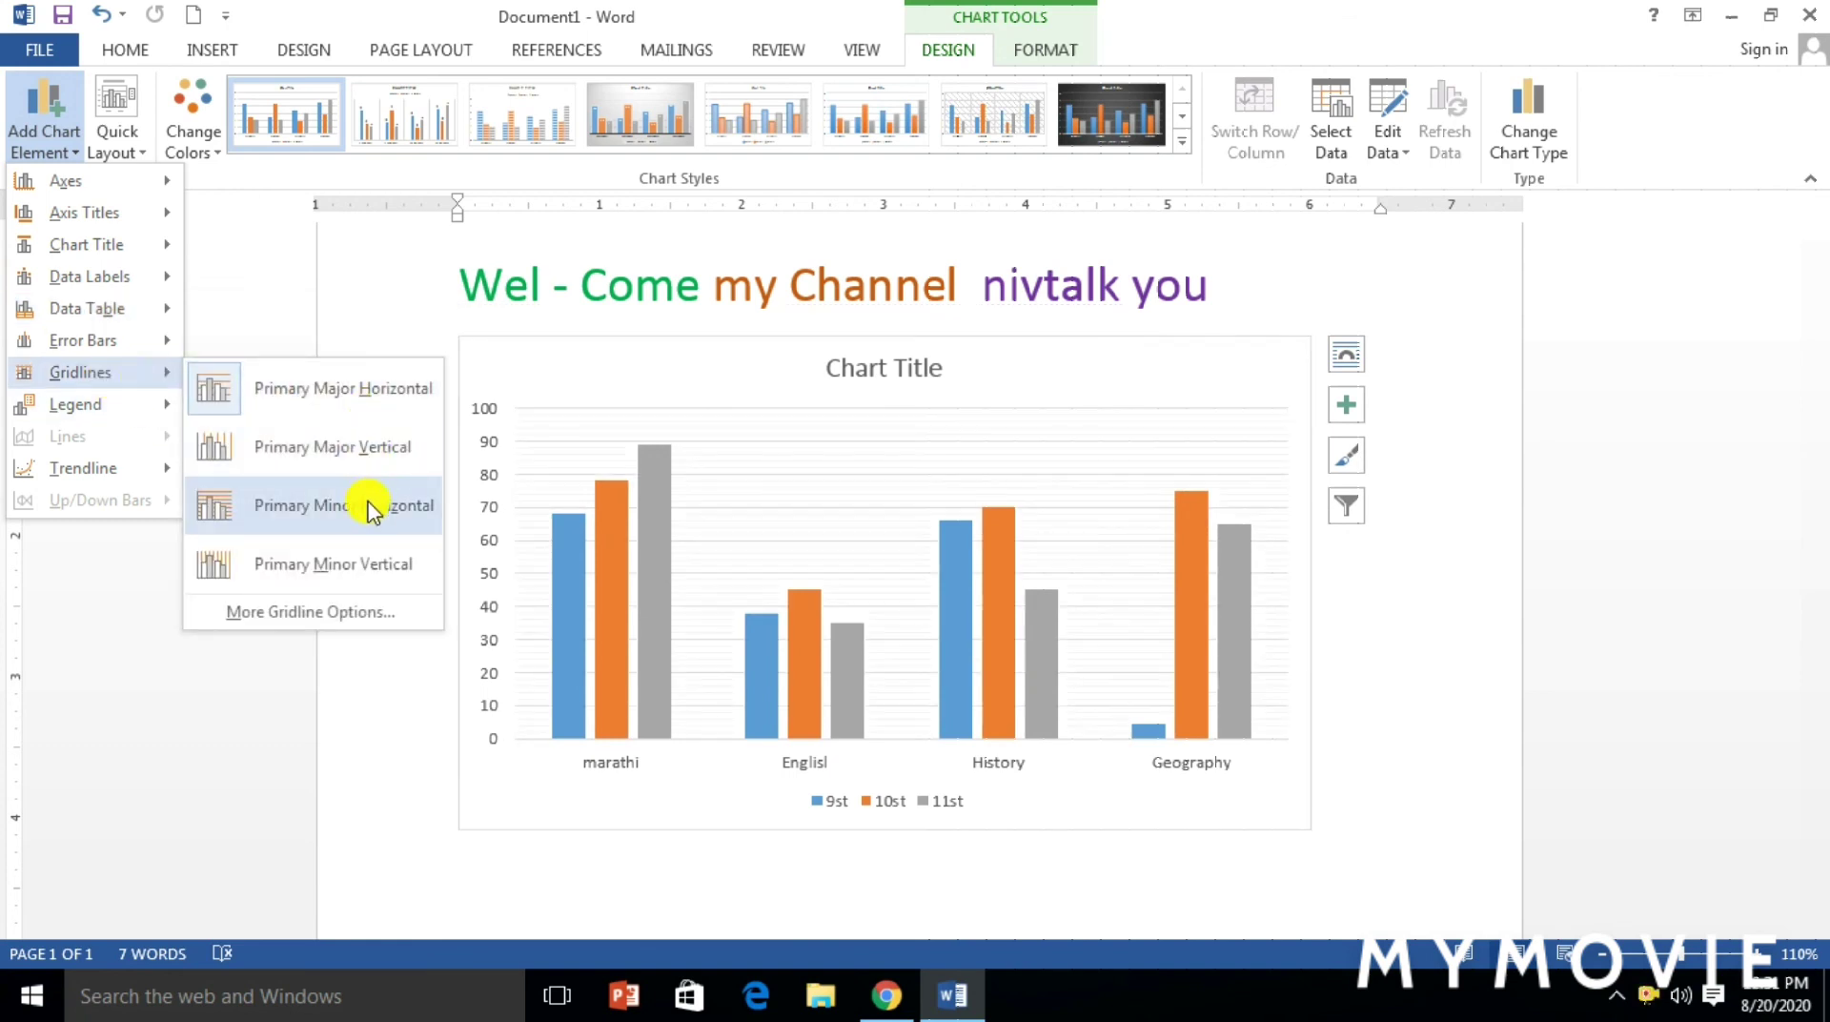
{"action": "mouse_move", "coordinate": [142, 404]}
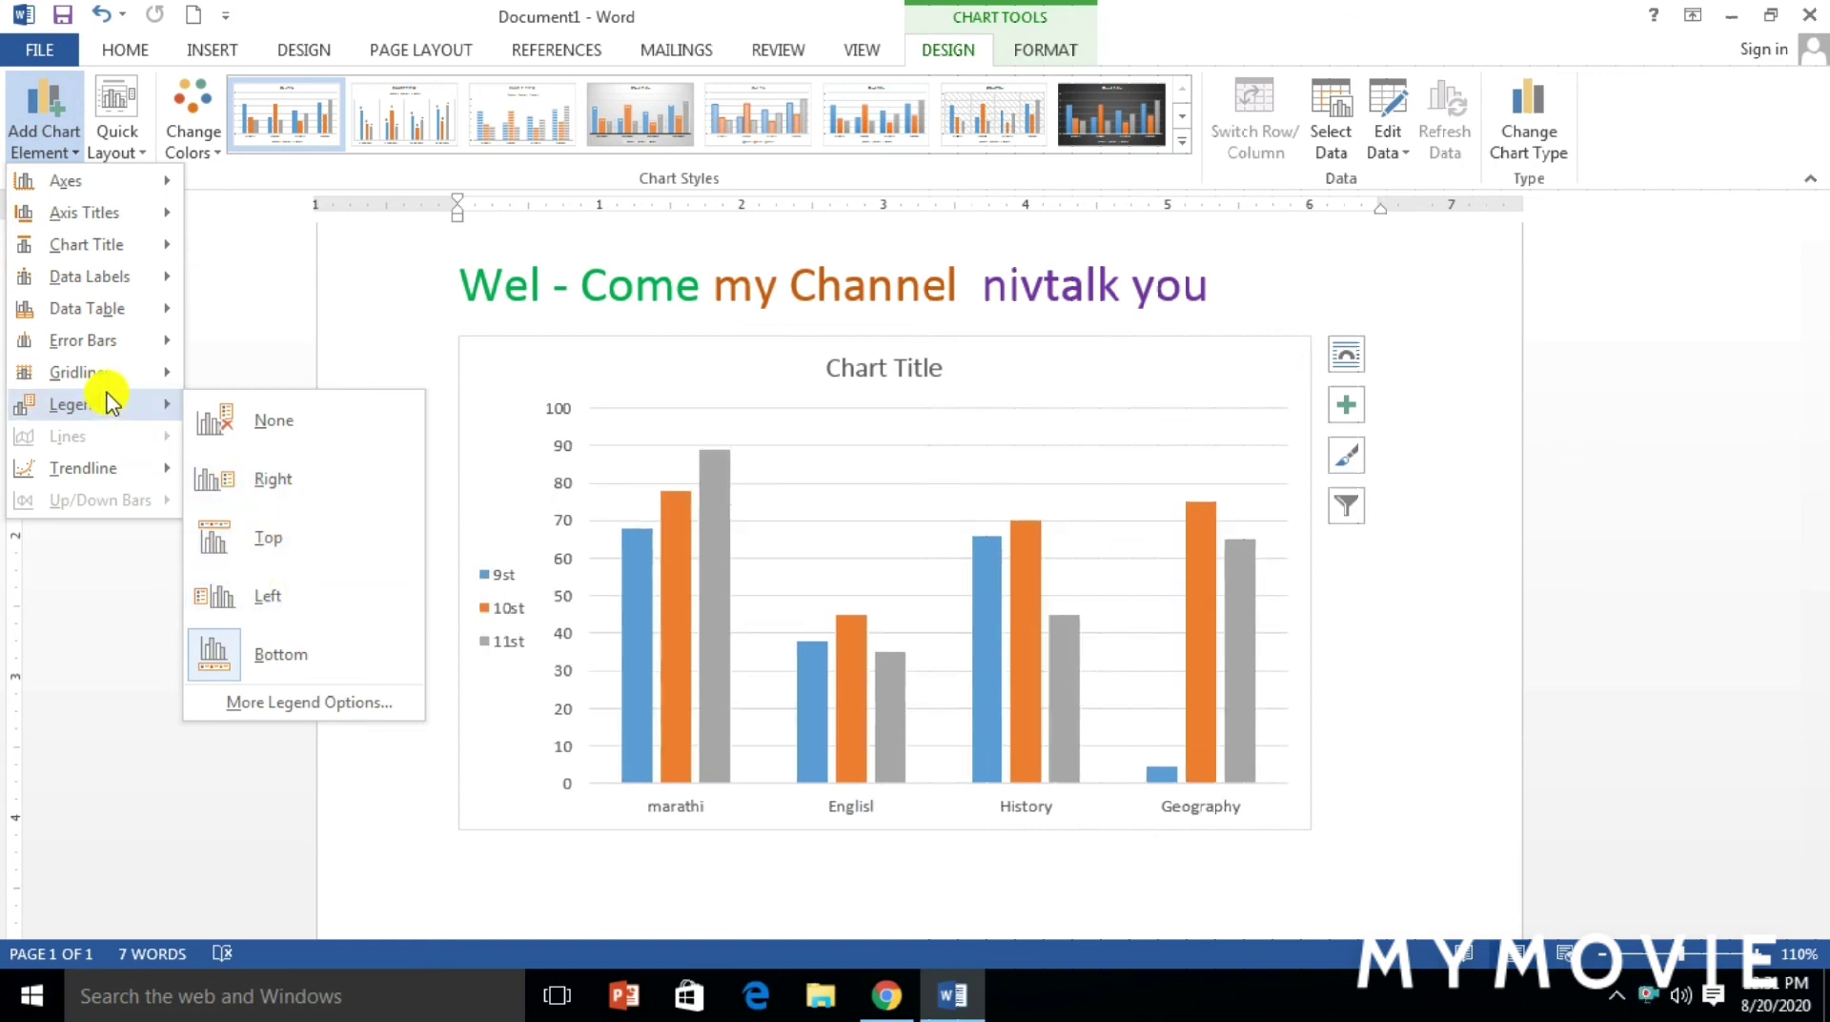
{"action": "left_click", "coordinate": [41, 143]}
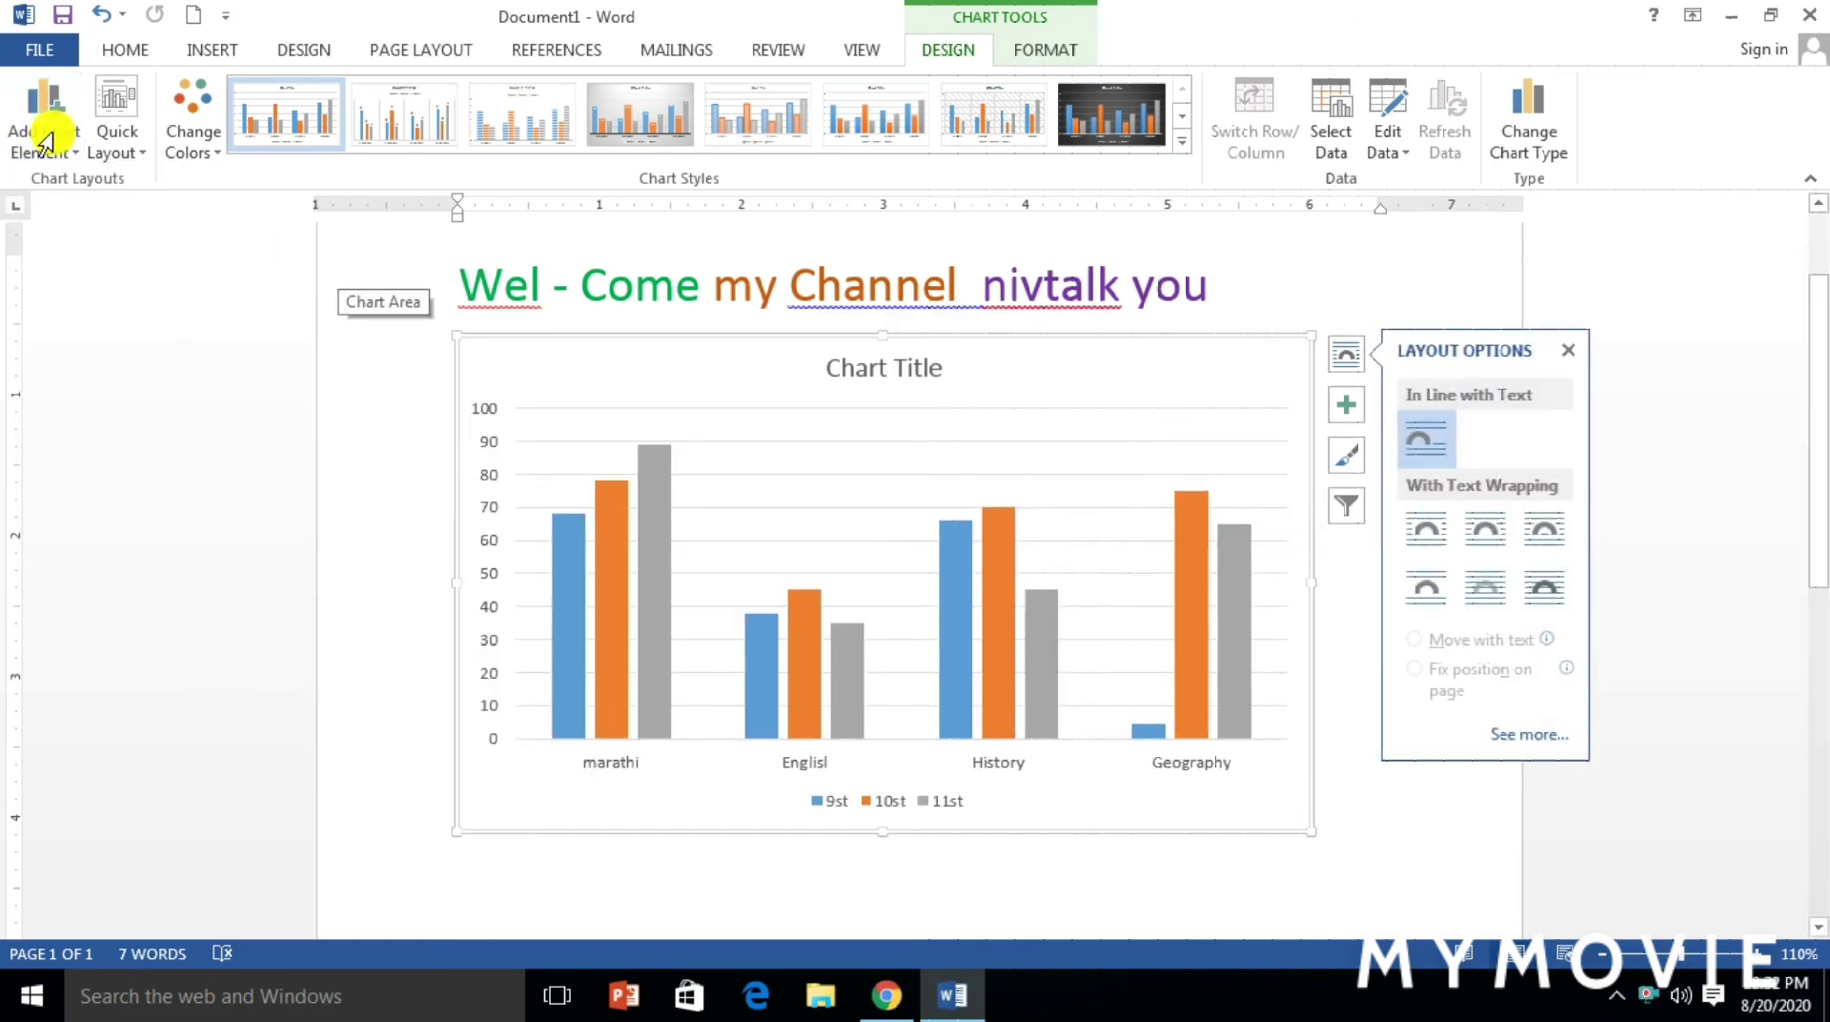
Preview the quick layouts, color sets and chart styles for the column chart without applying any, and dismiss the layout options
{"action": "left_click", "coordinate": [138, 143]}
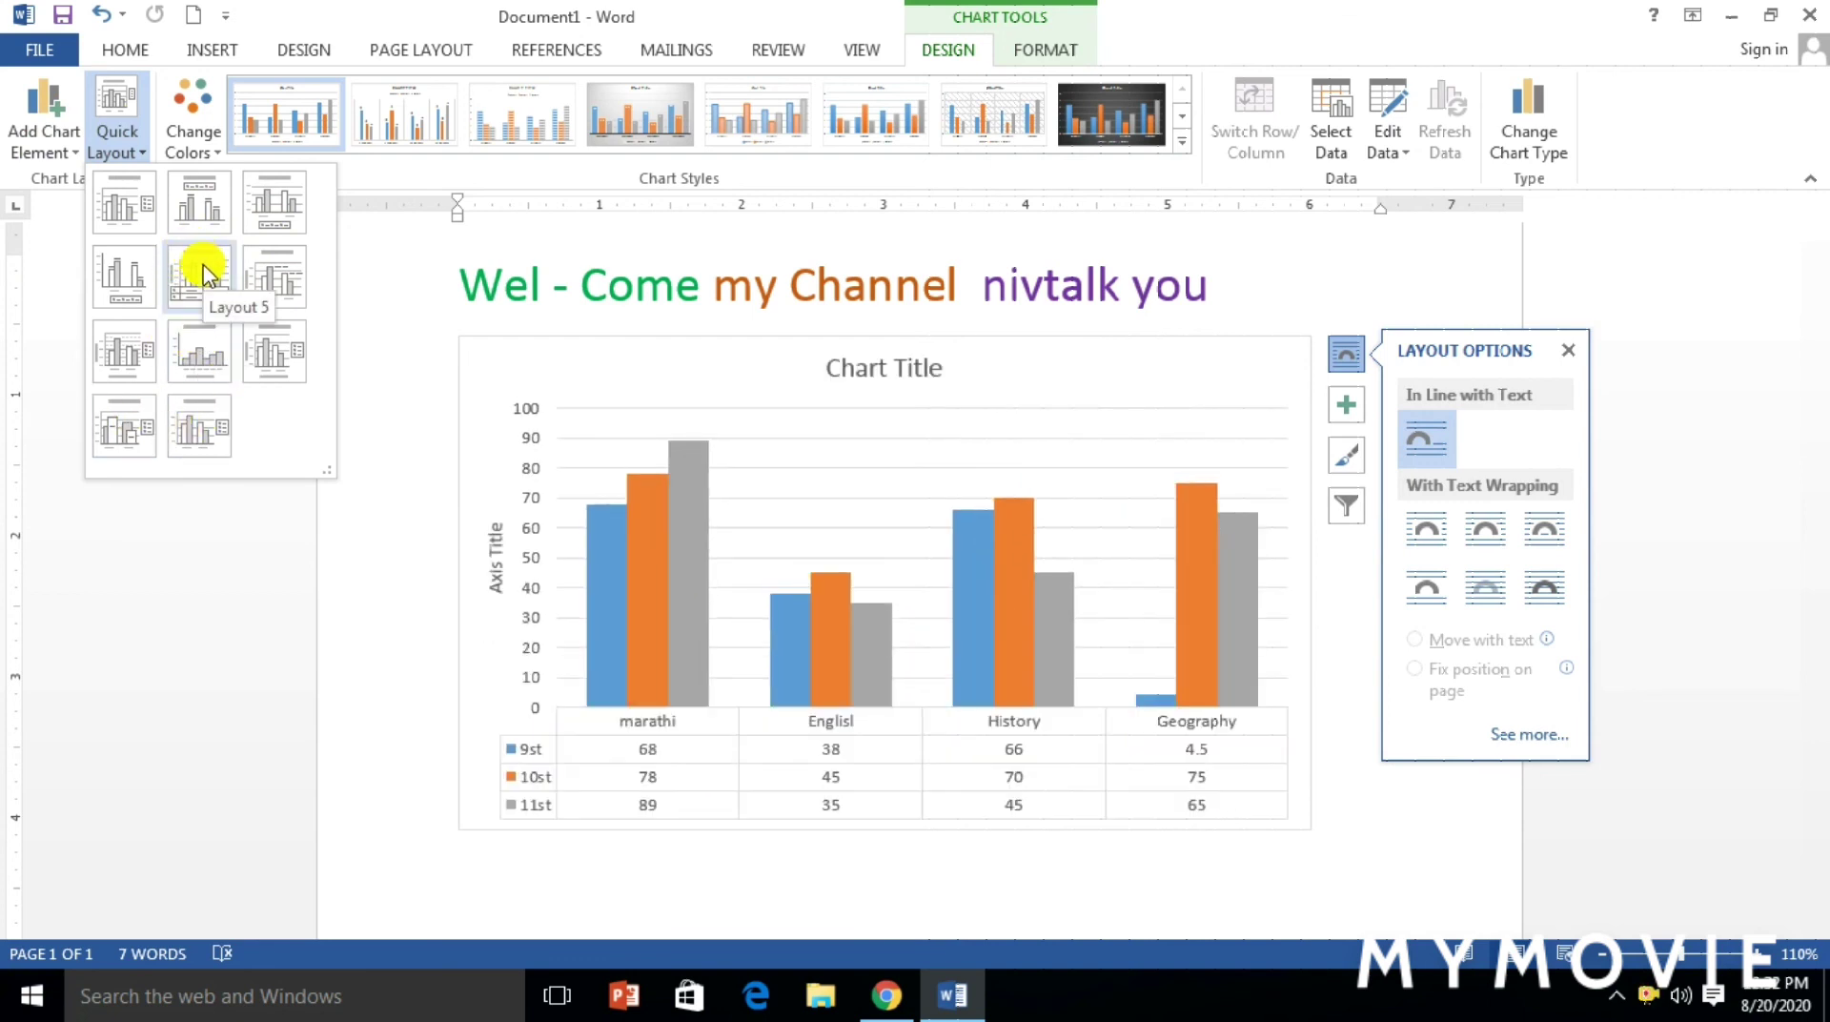
{"action": "left_click", "coordinate": [192, 124]}
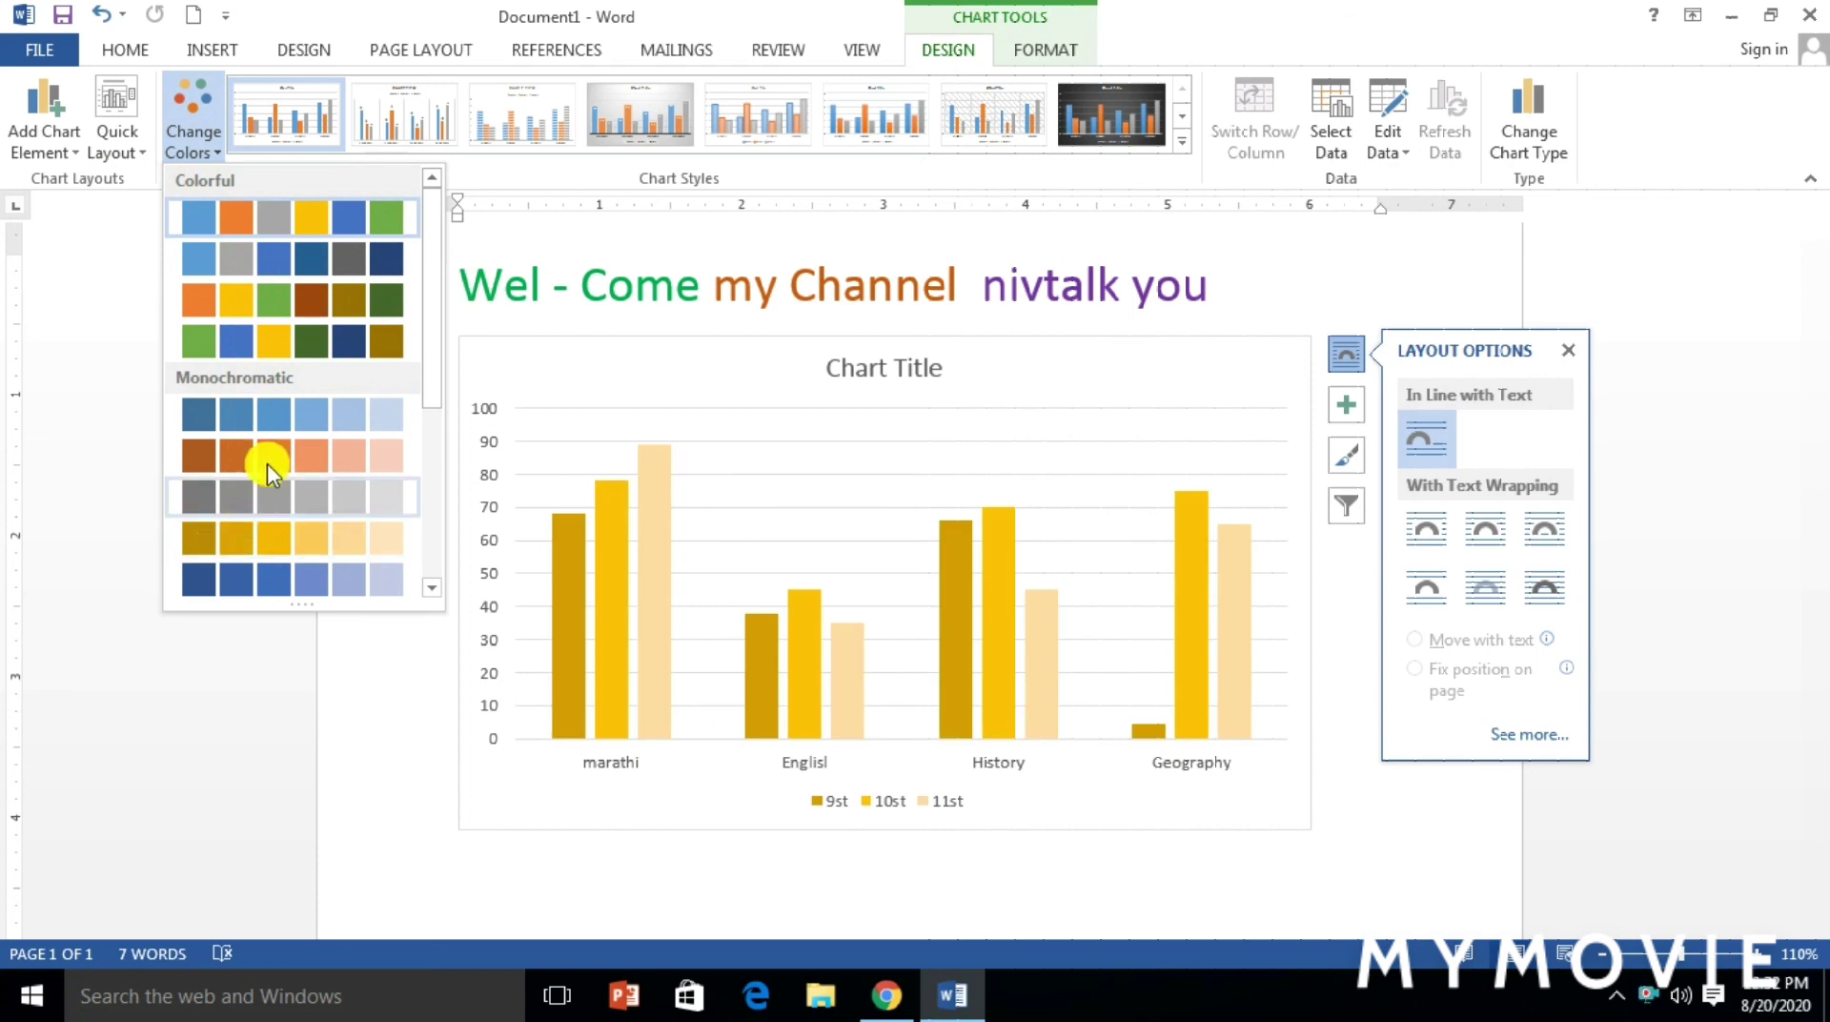
{"action": "left_click", "coordinate": [1182, 143]}
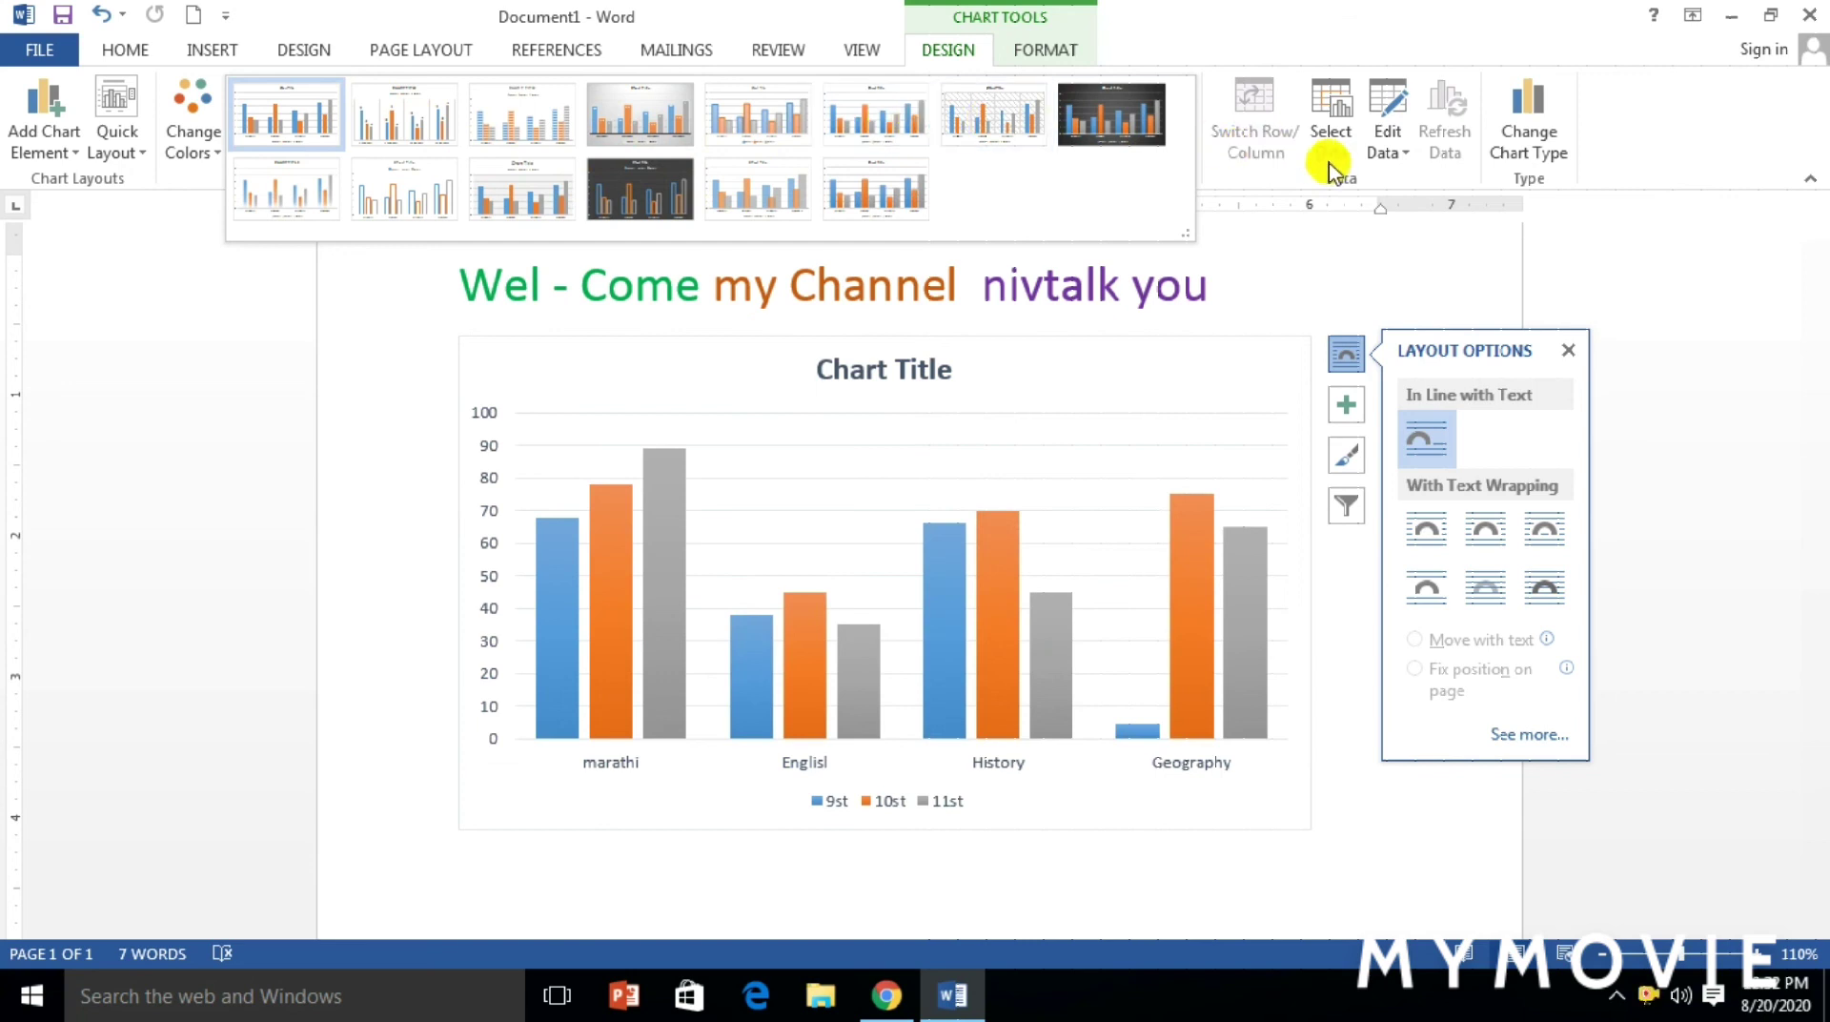
{"action": "left_click", "coordinate": [1580, 355]}
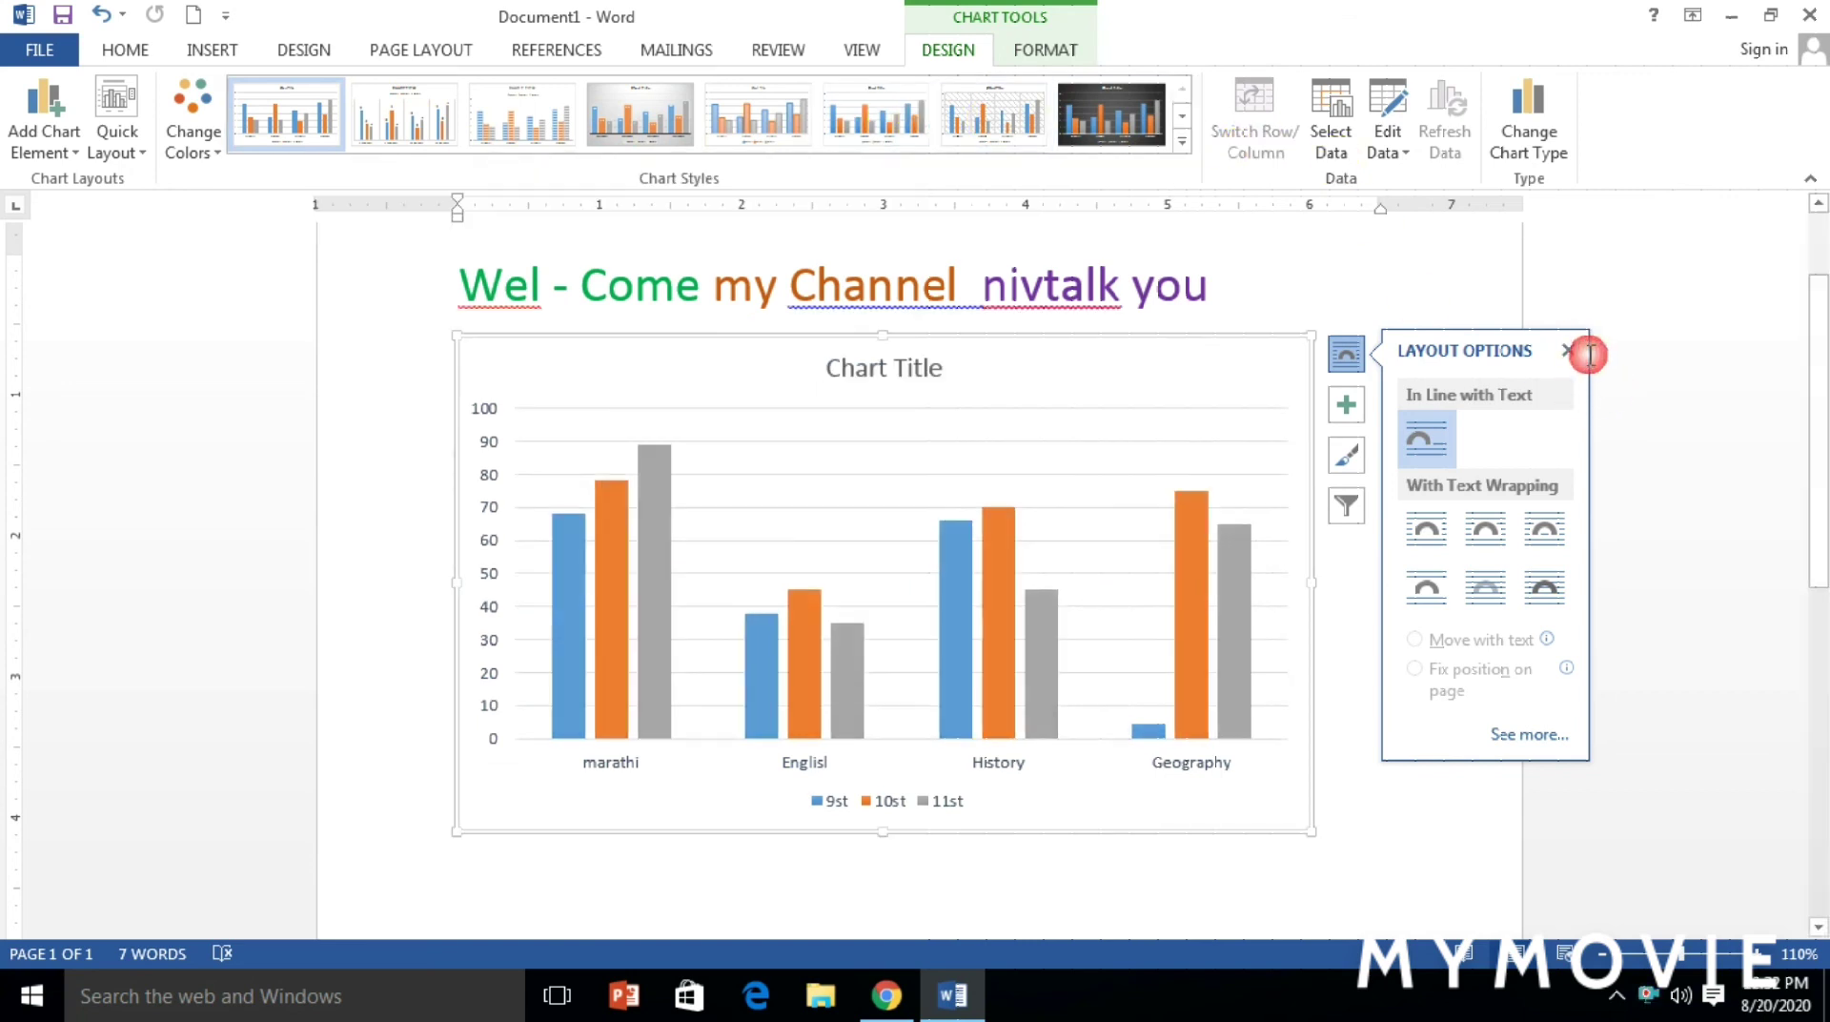
{"action": "left_click", "coordinate": [1576, 351]}
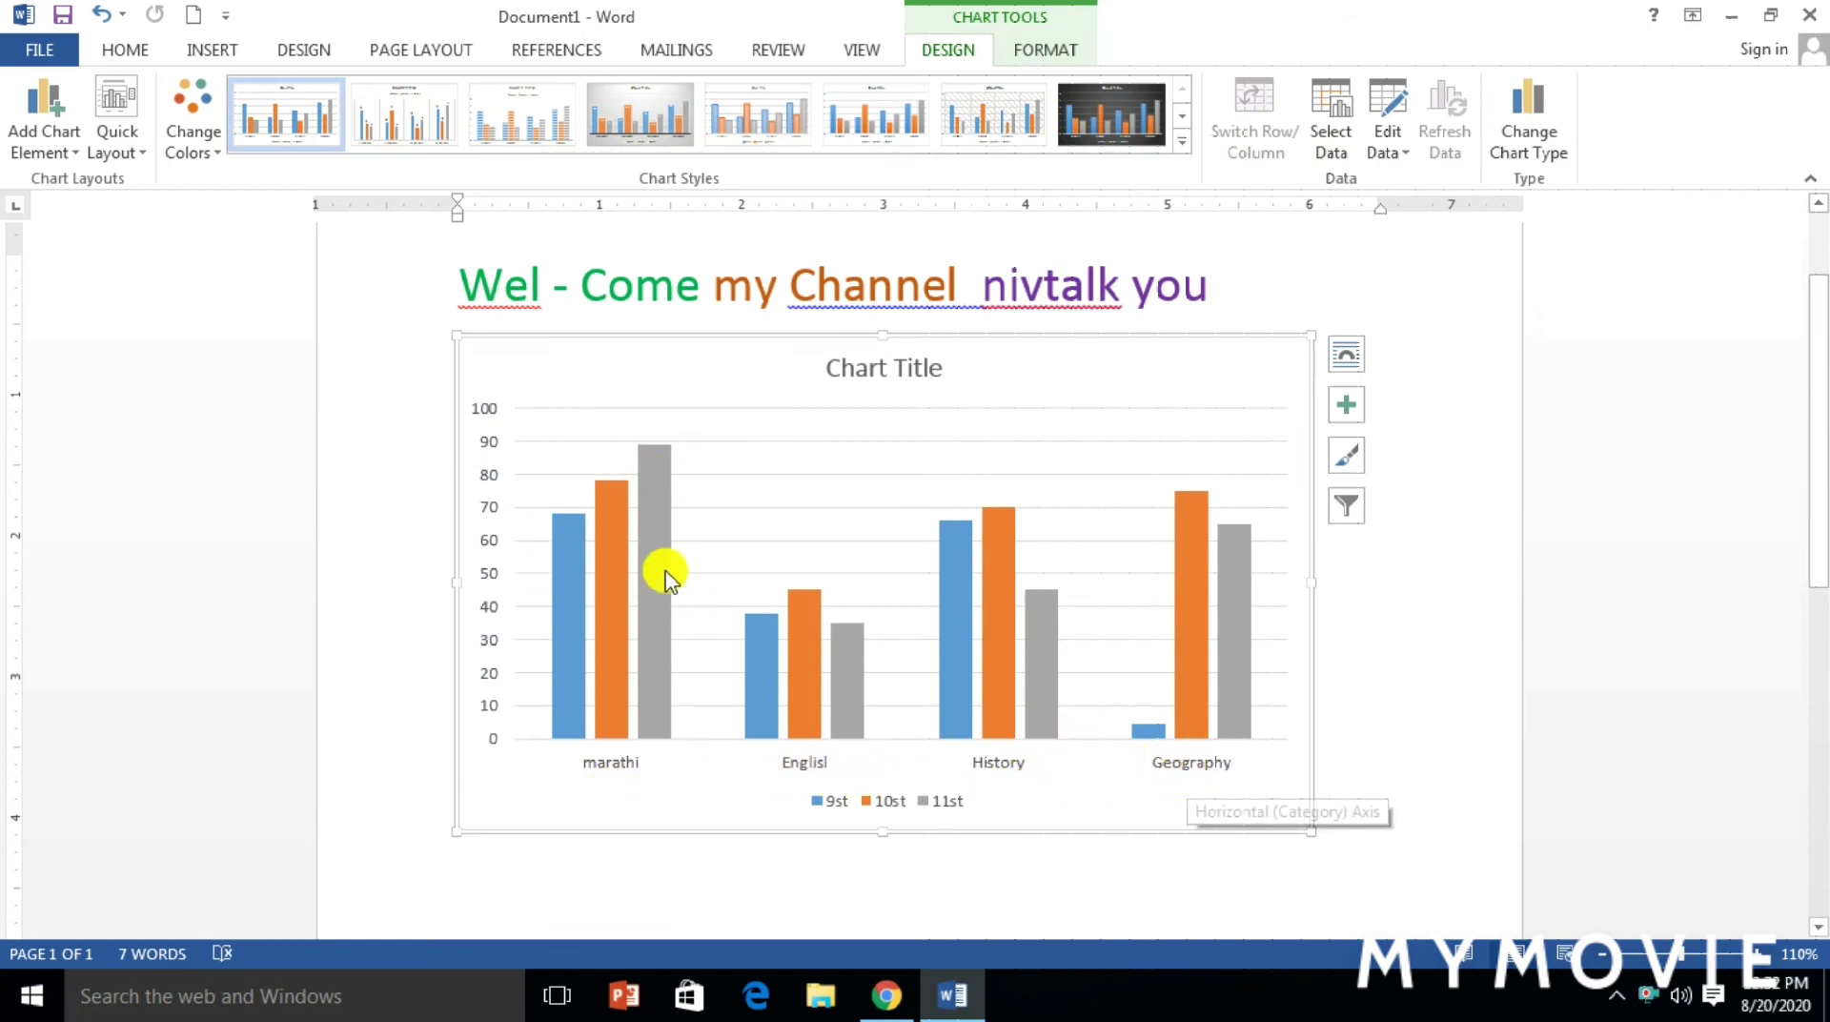
Reopen the chart's data for editing and set Englisl's 10st value to 55
{"action": "left_click", "coordinate": [1406, 153]}
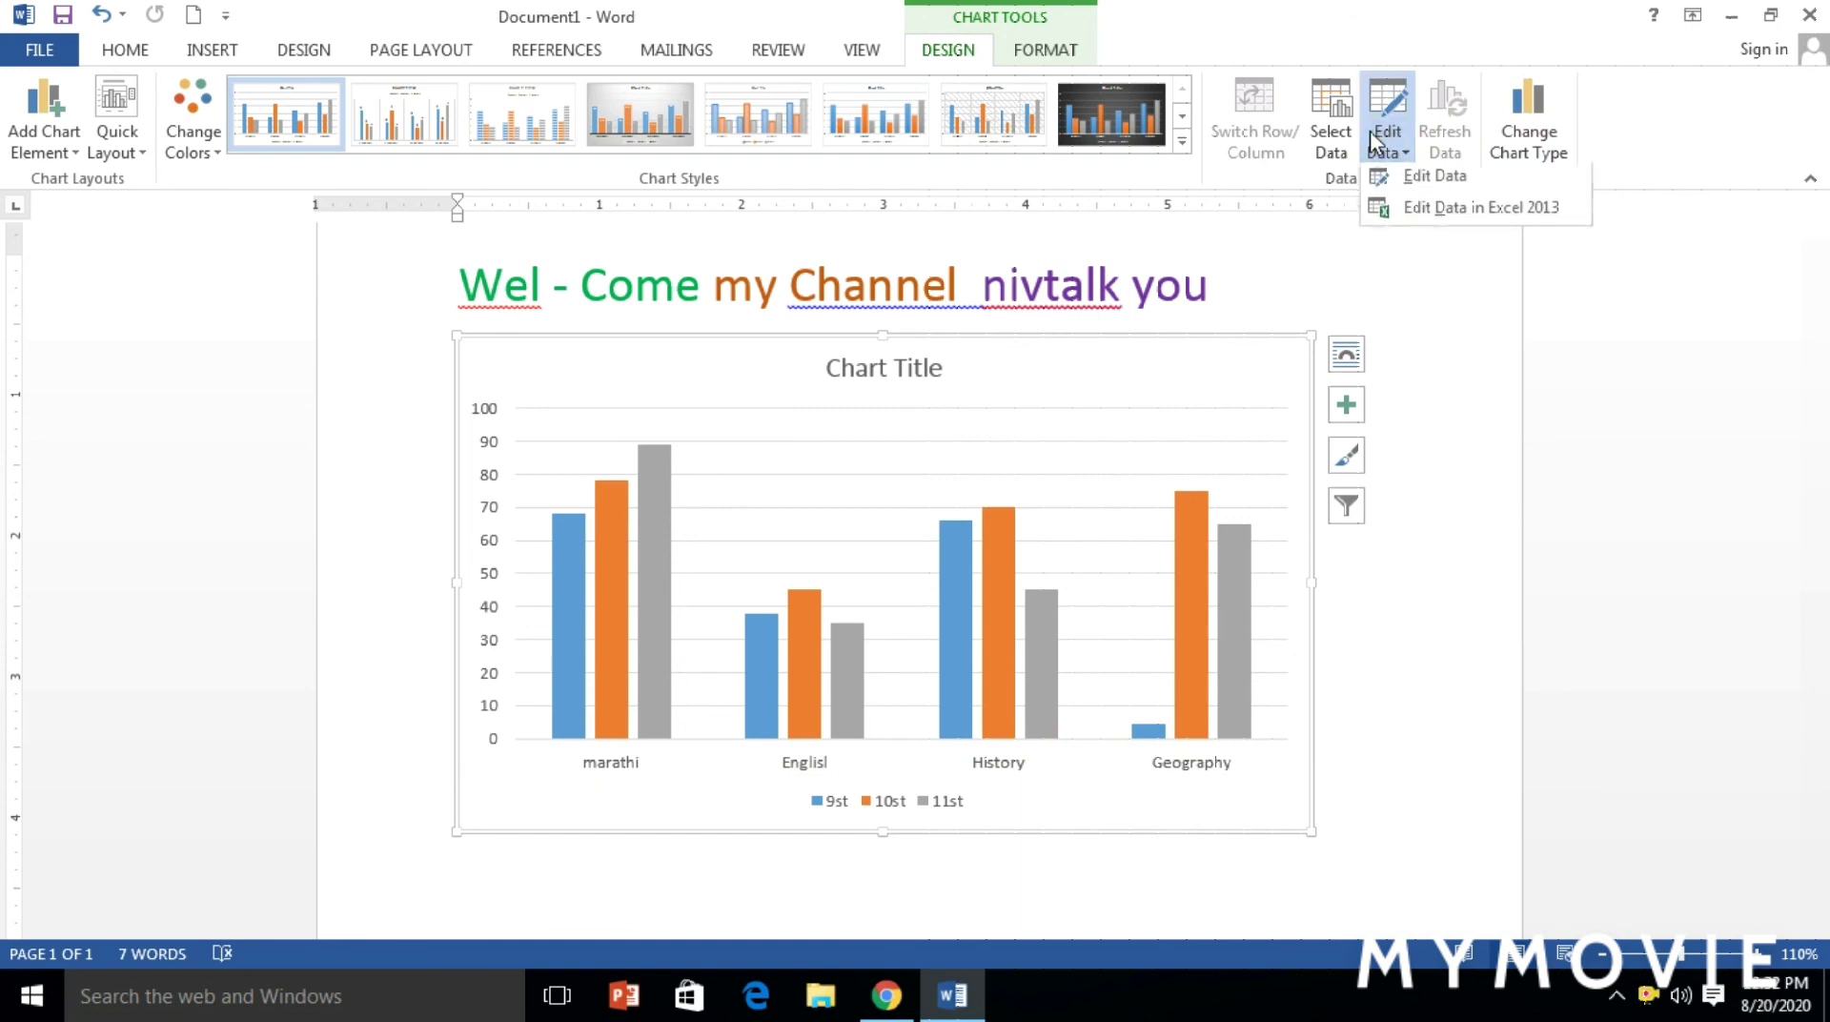
{"action": "left_click", "coordinate": [1421, 190]}
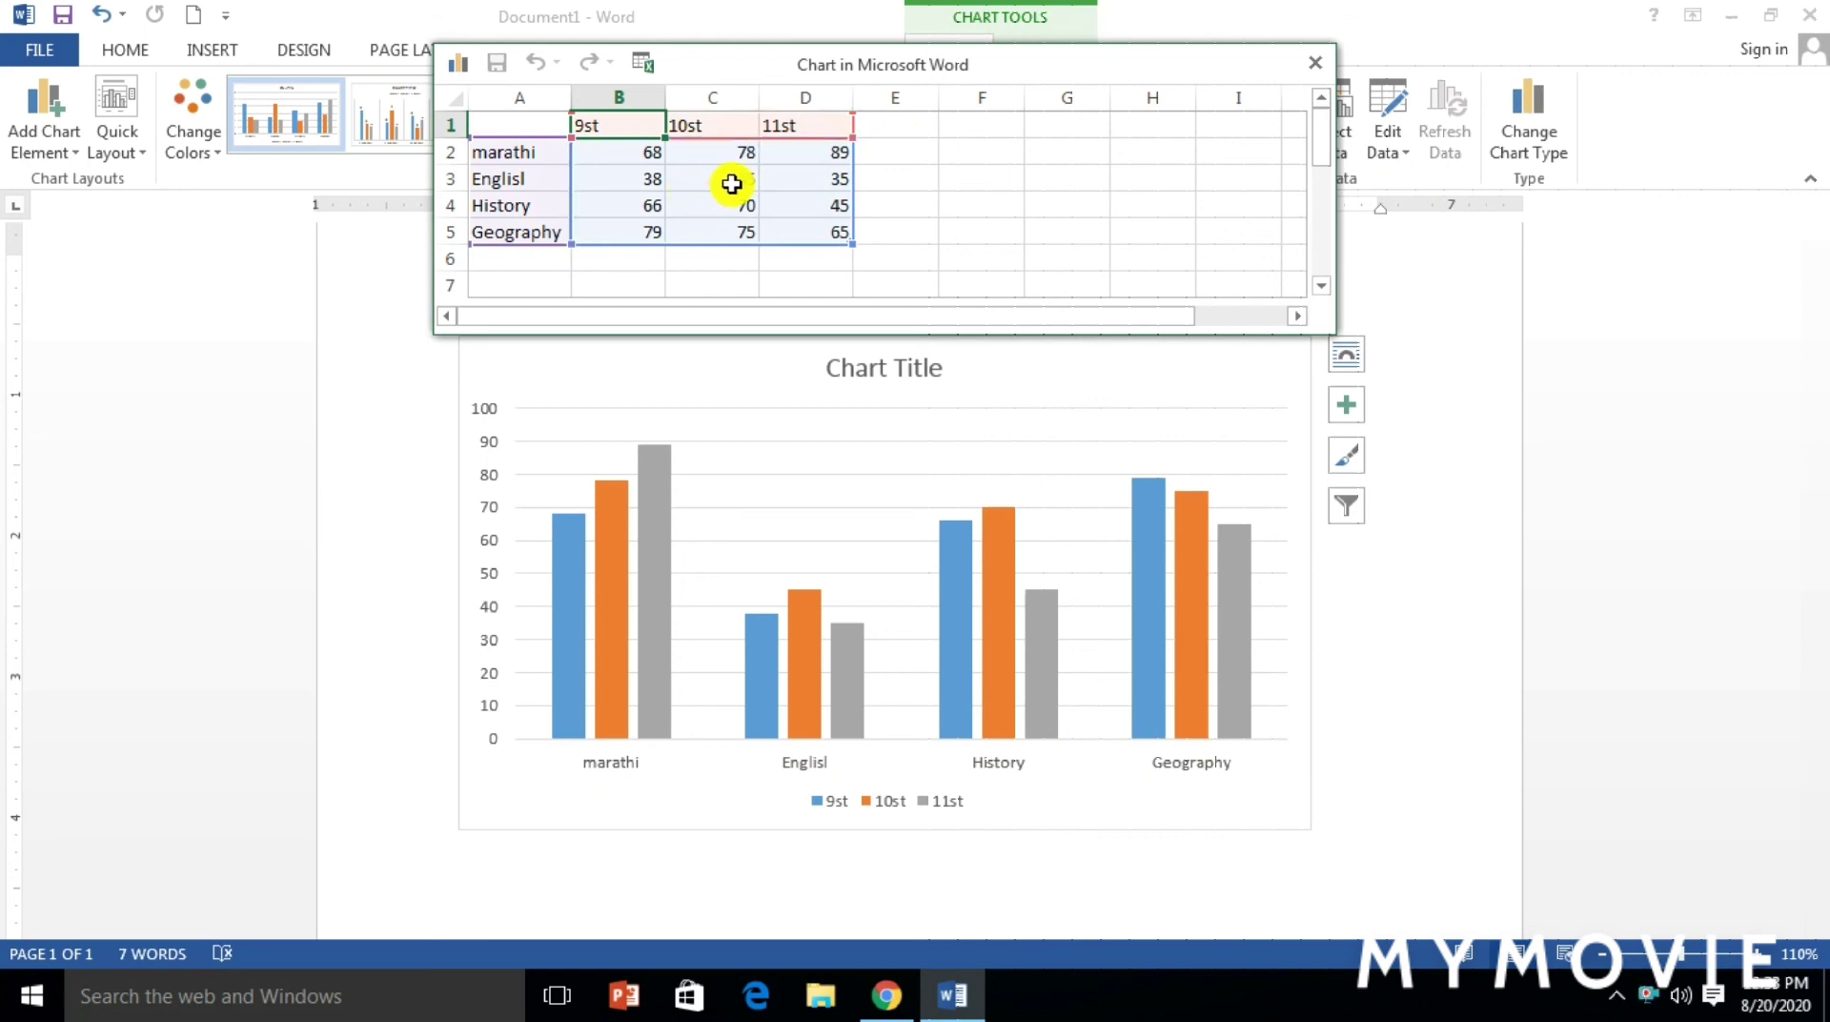
{"action": "left_click", "coordinate": [732, 181]}
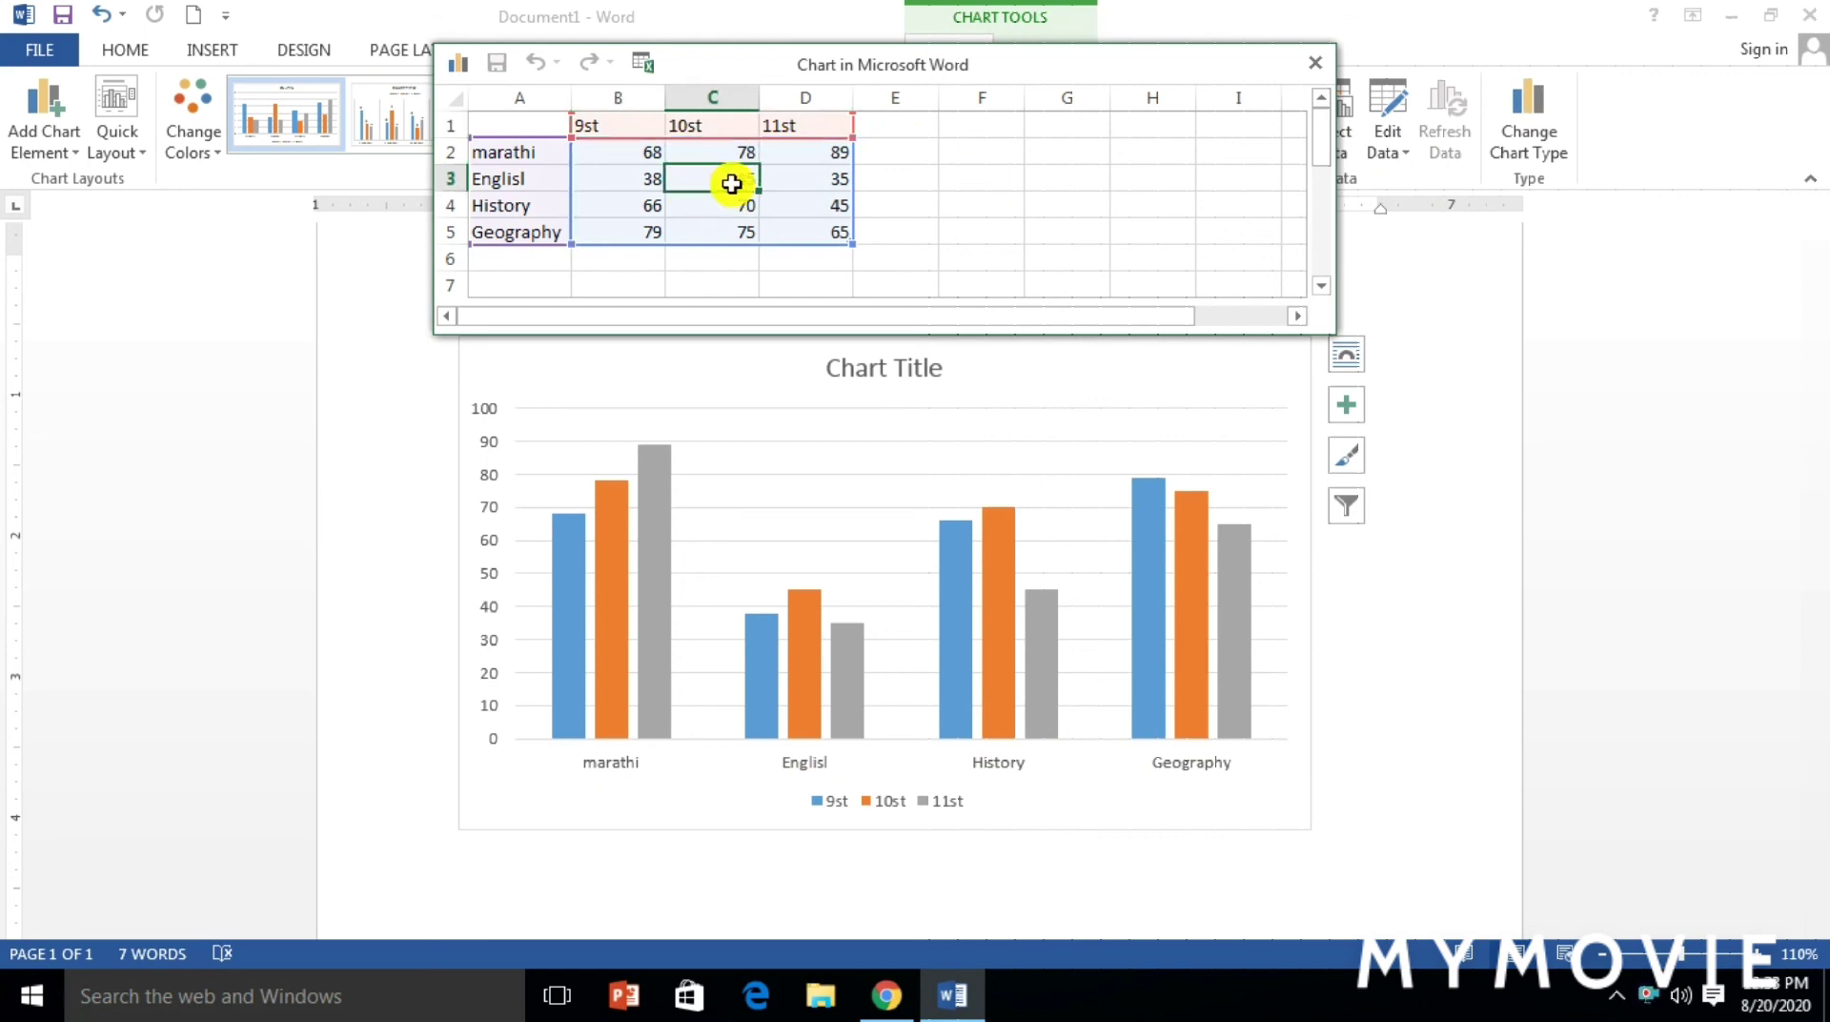
{"action": "double_click", "coordinate": [732, 184]}
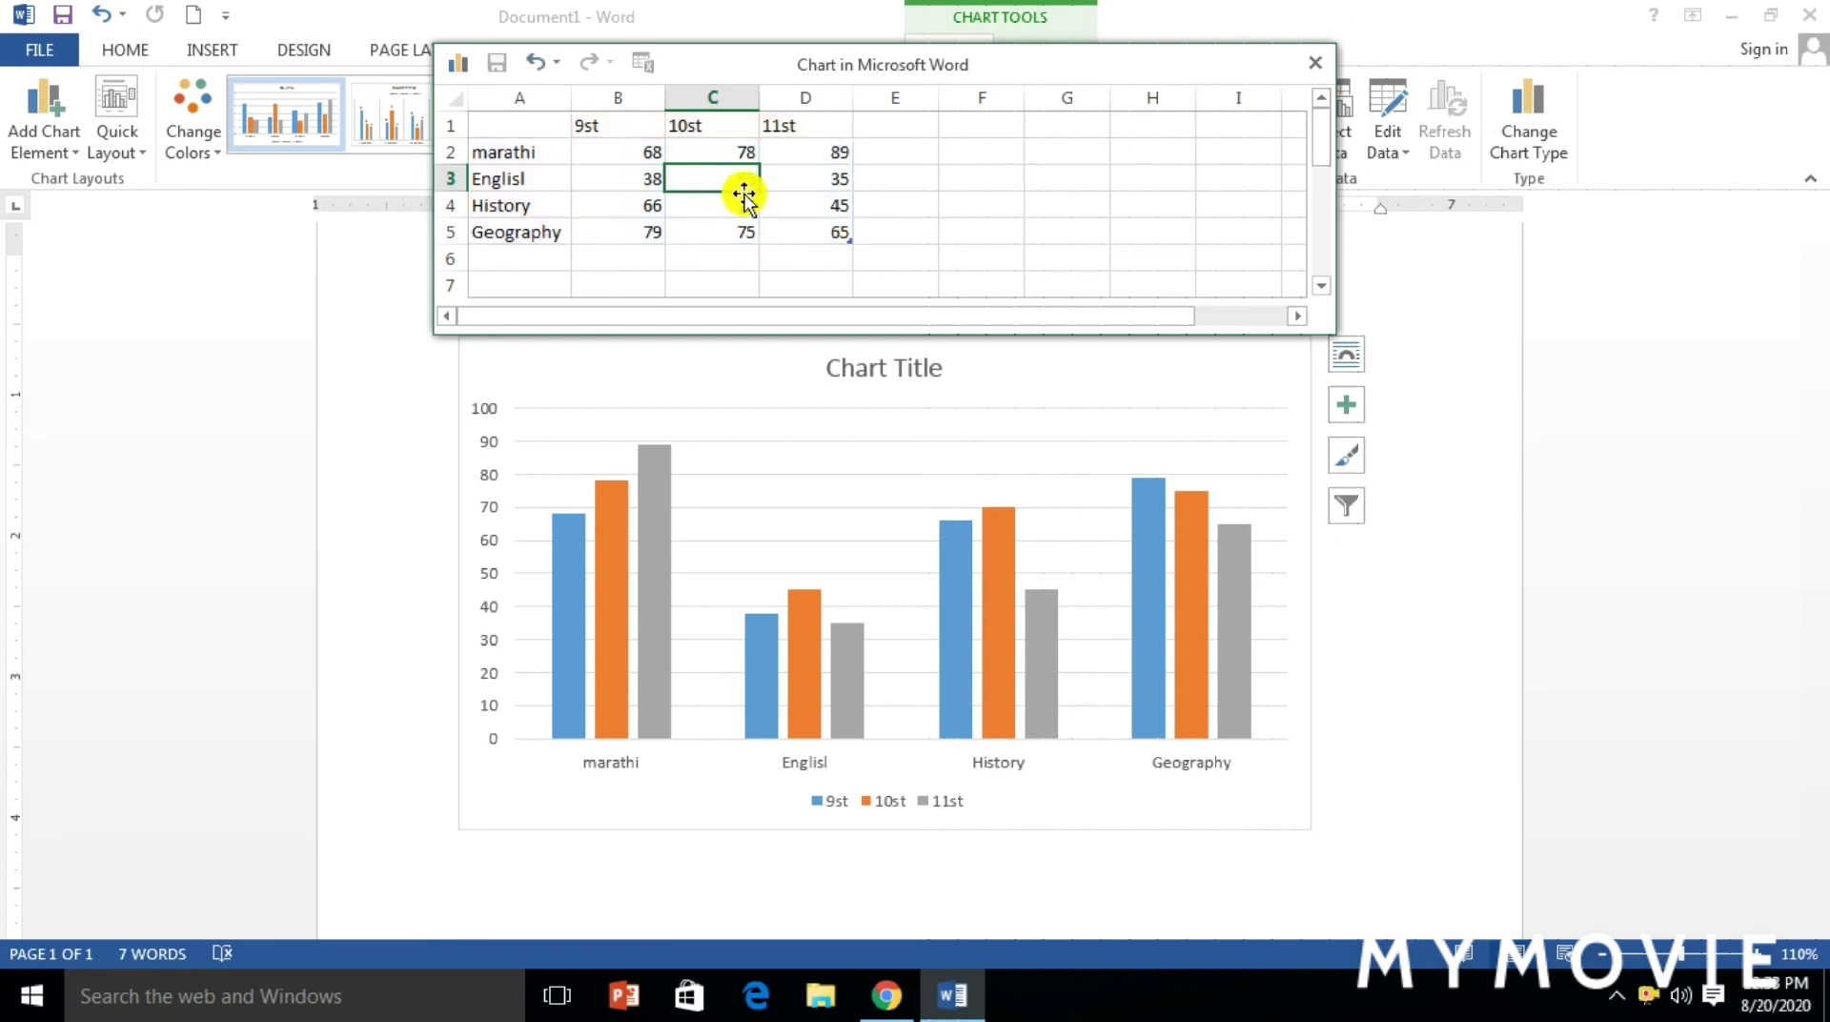
{"action": "left_click", "coordinate": [739, 232]}
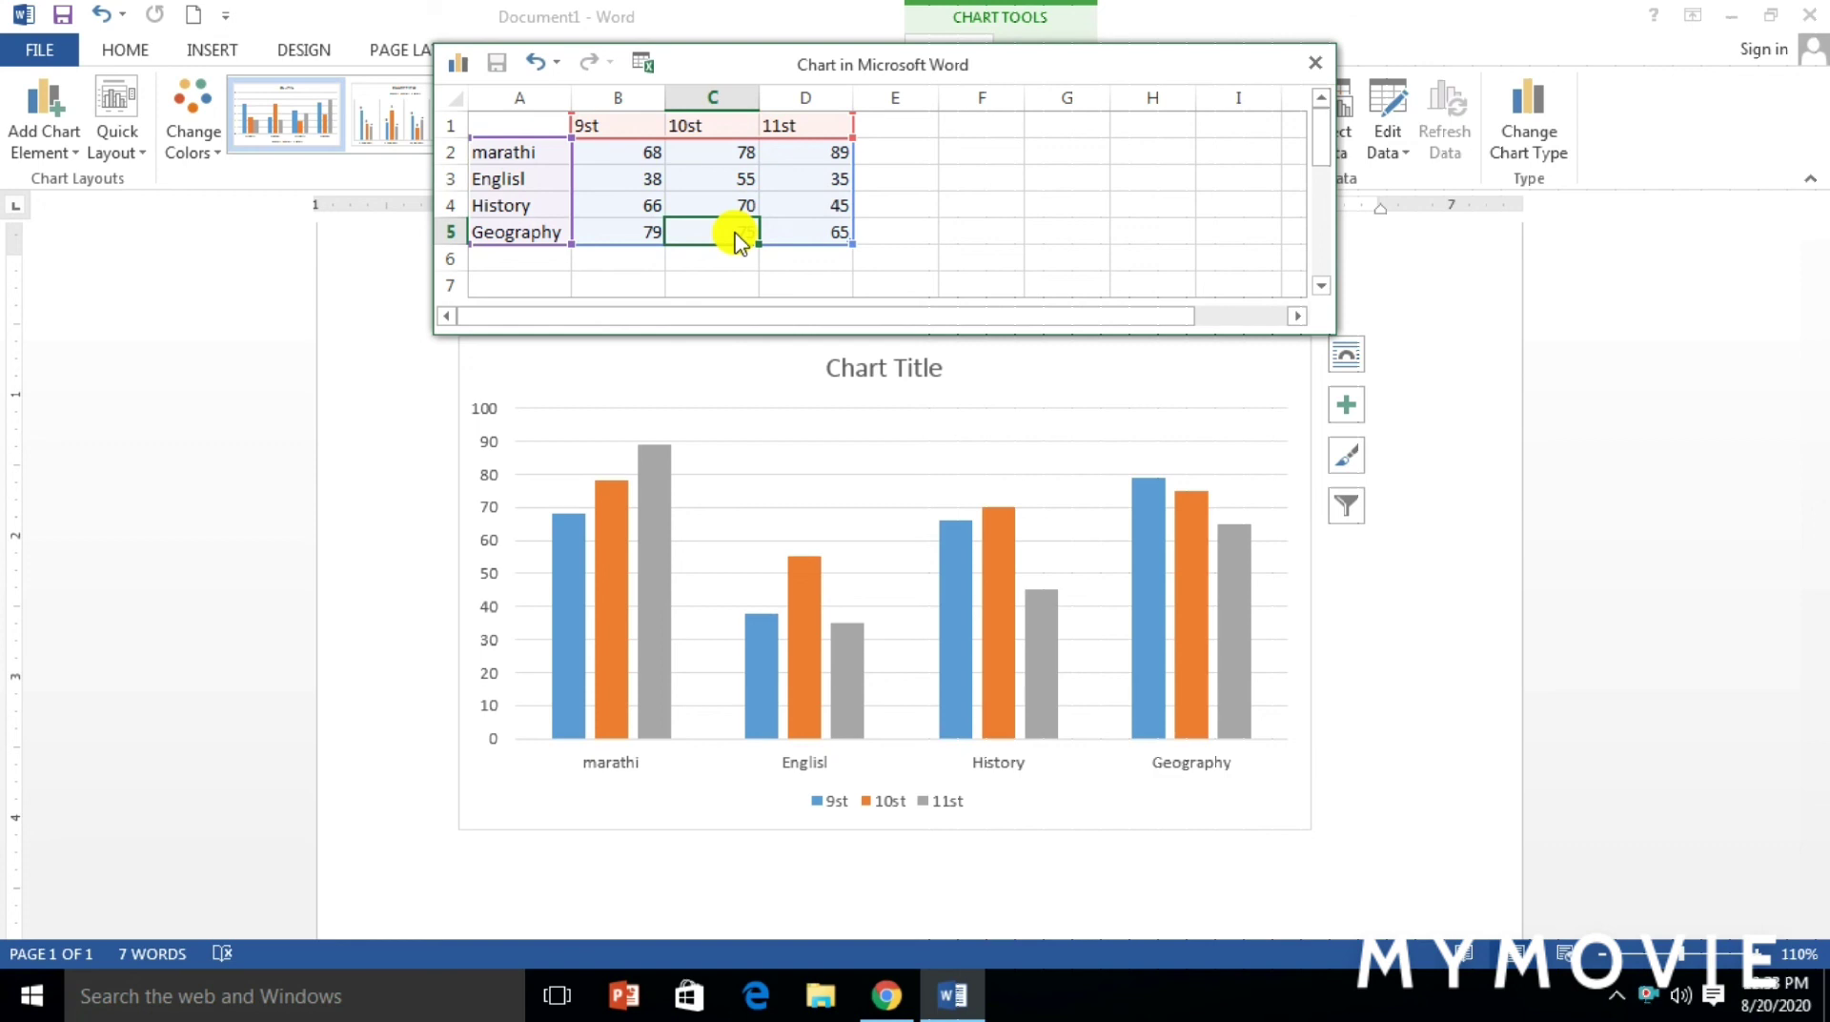
Set all three Geography values in the chart's data sheet to 55 and close the sheet
{"action": "left_click", "coordinate": [643, 233]}
{"action": "type", "text": "55"}
{"action": "left_click", "coordinate": [710, 231]}
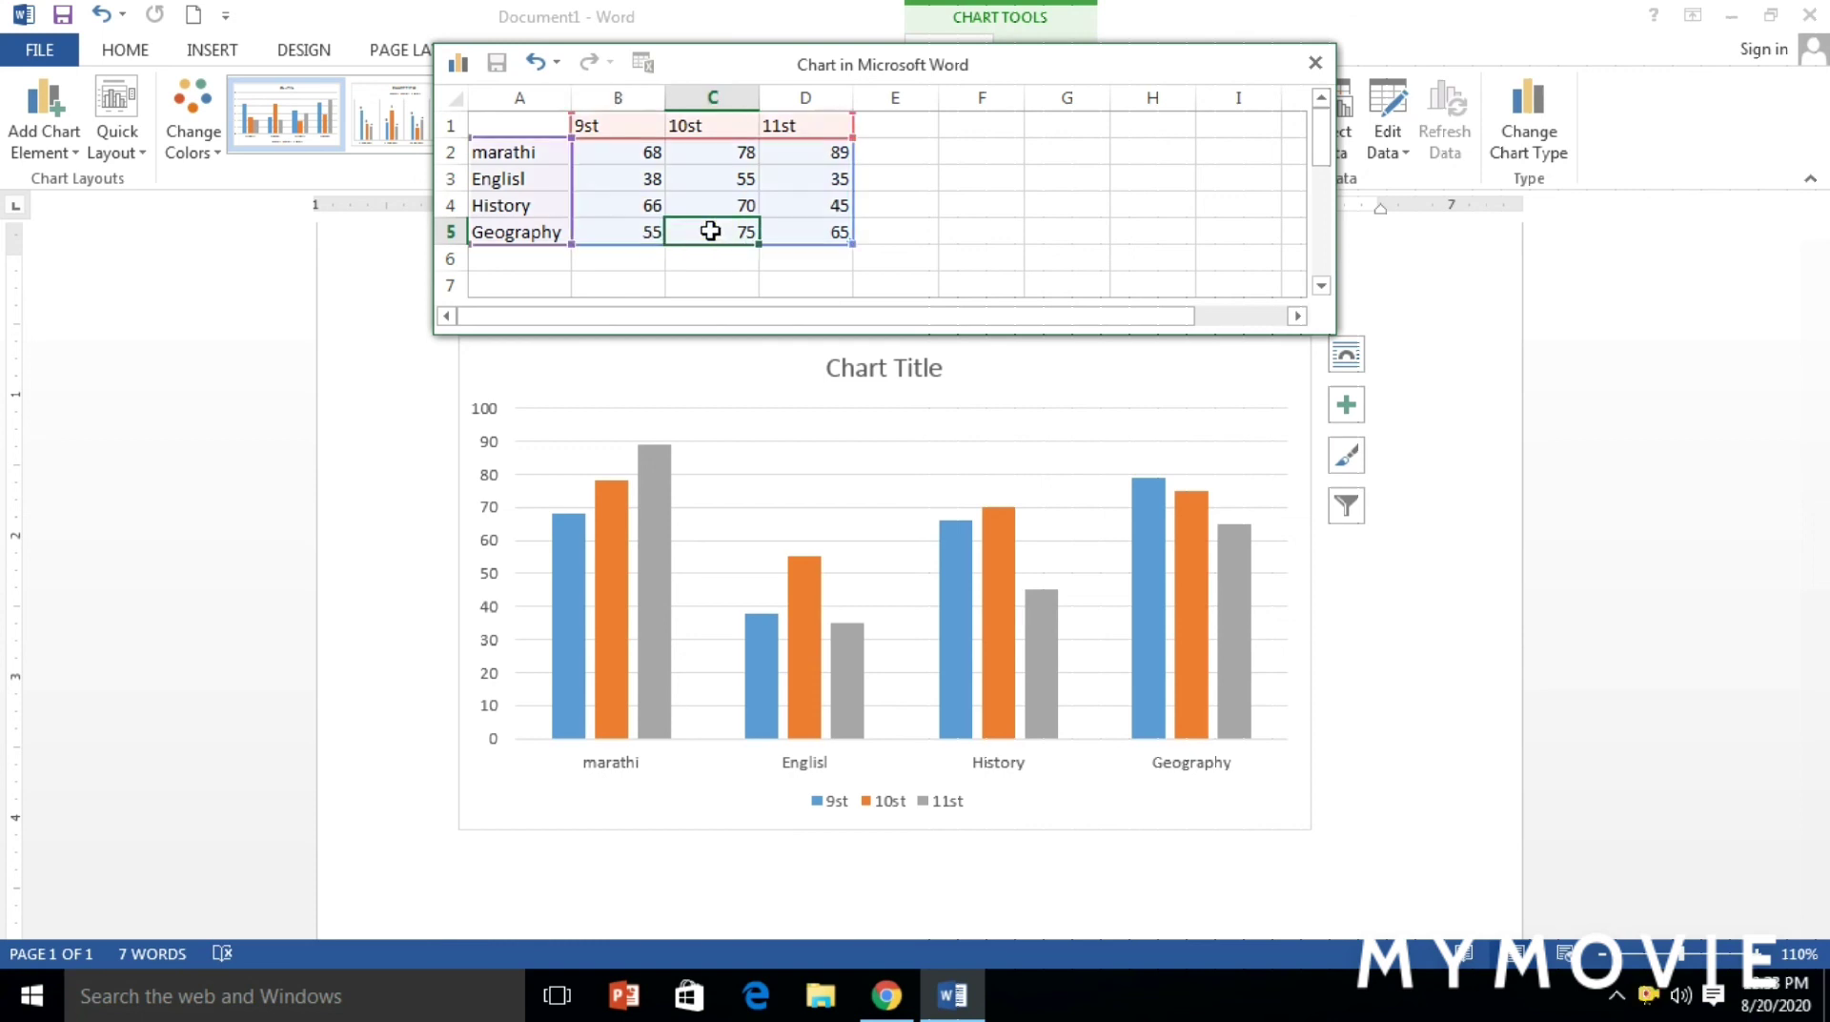
{"action": "left_click", "coordinate": [710, 231]}
{"action": "type", "text": "55"}
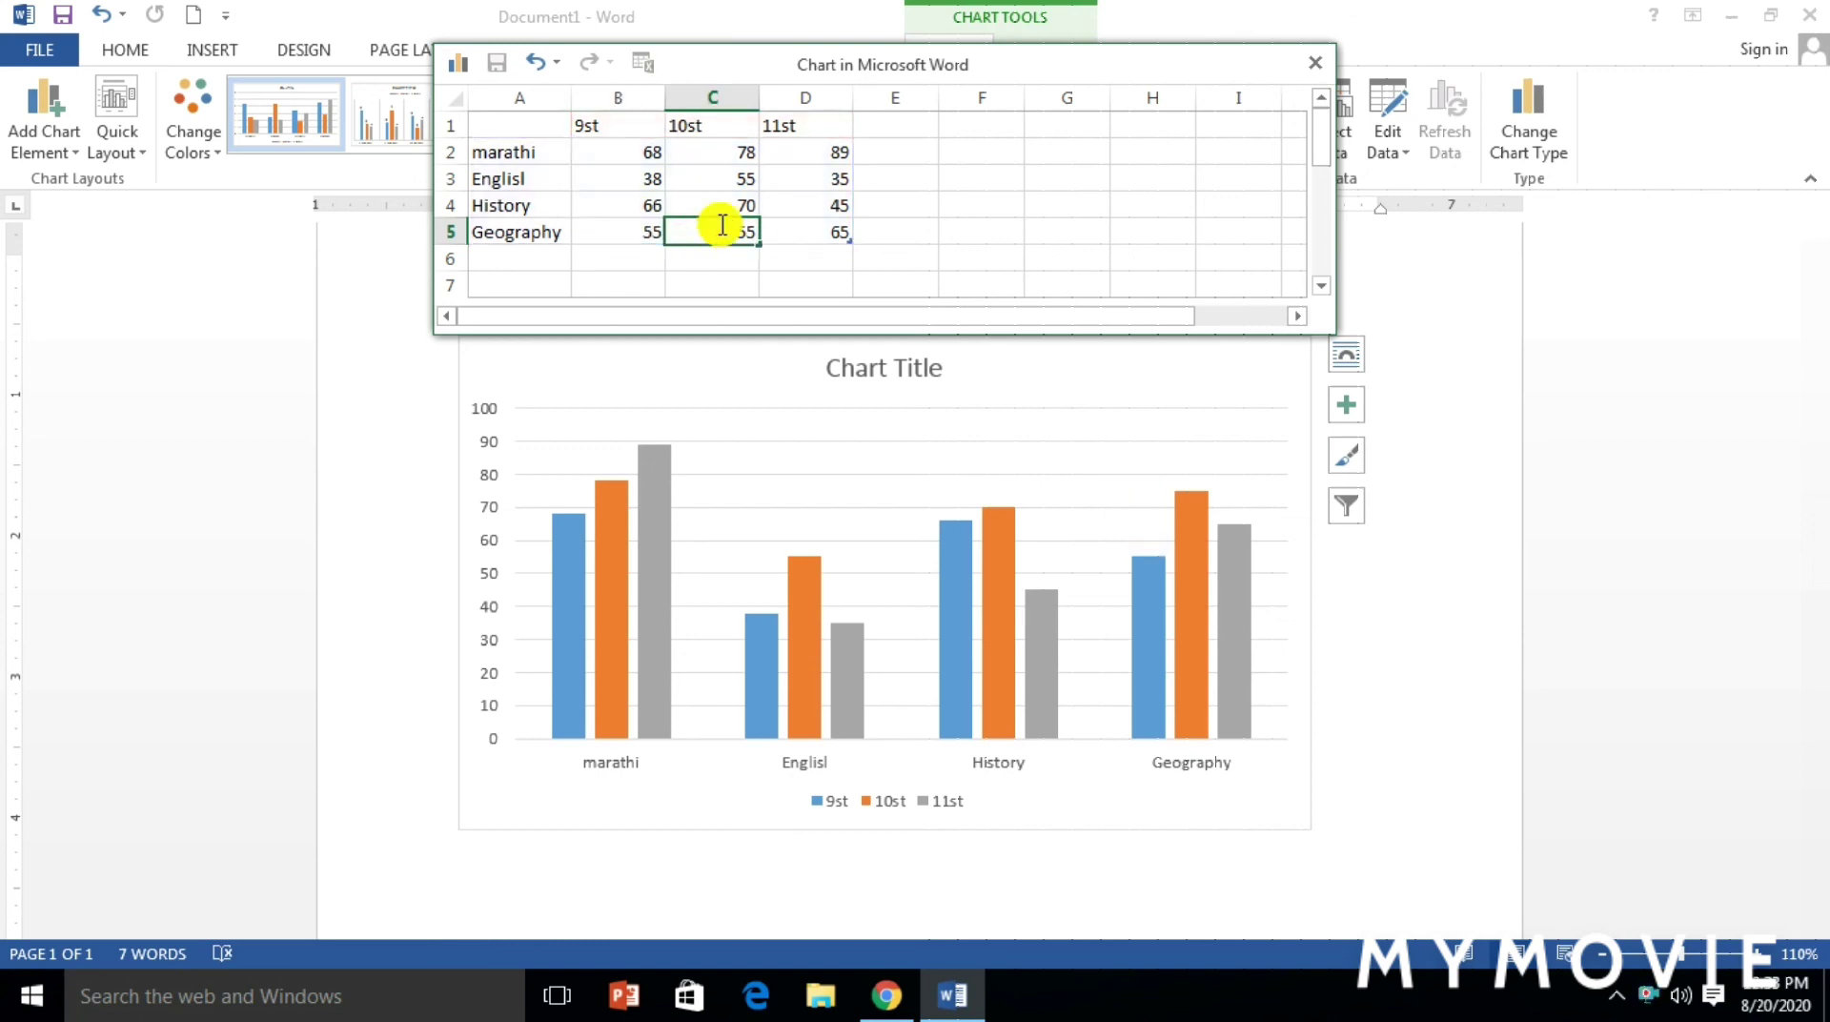
{"action": "left_click", "coordinate": [801, 231]}
{"action": "type", "text": "55"}
{"action": "left_click", "coordinate": [932, 240]}
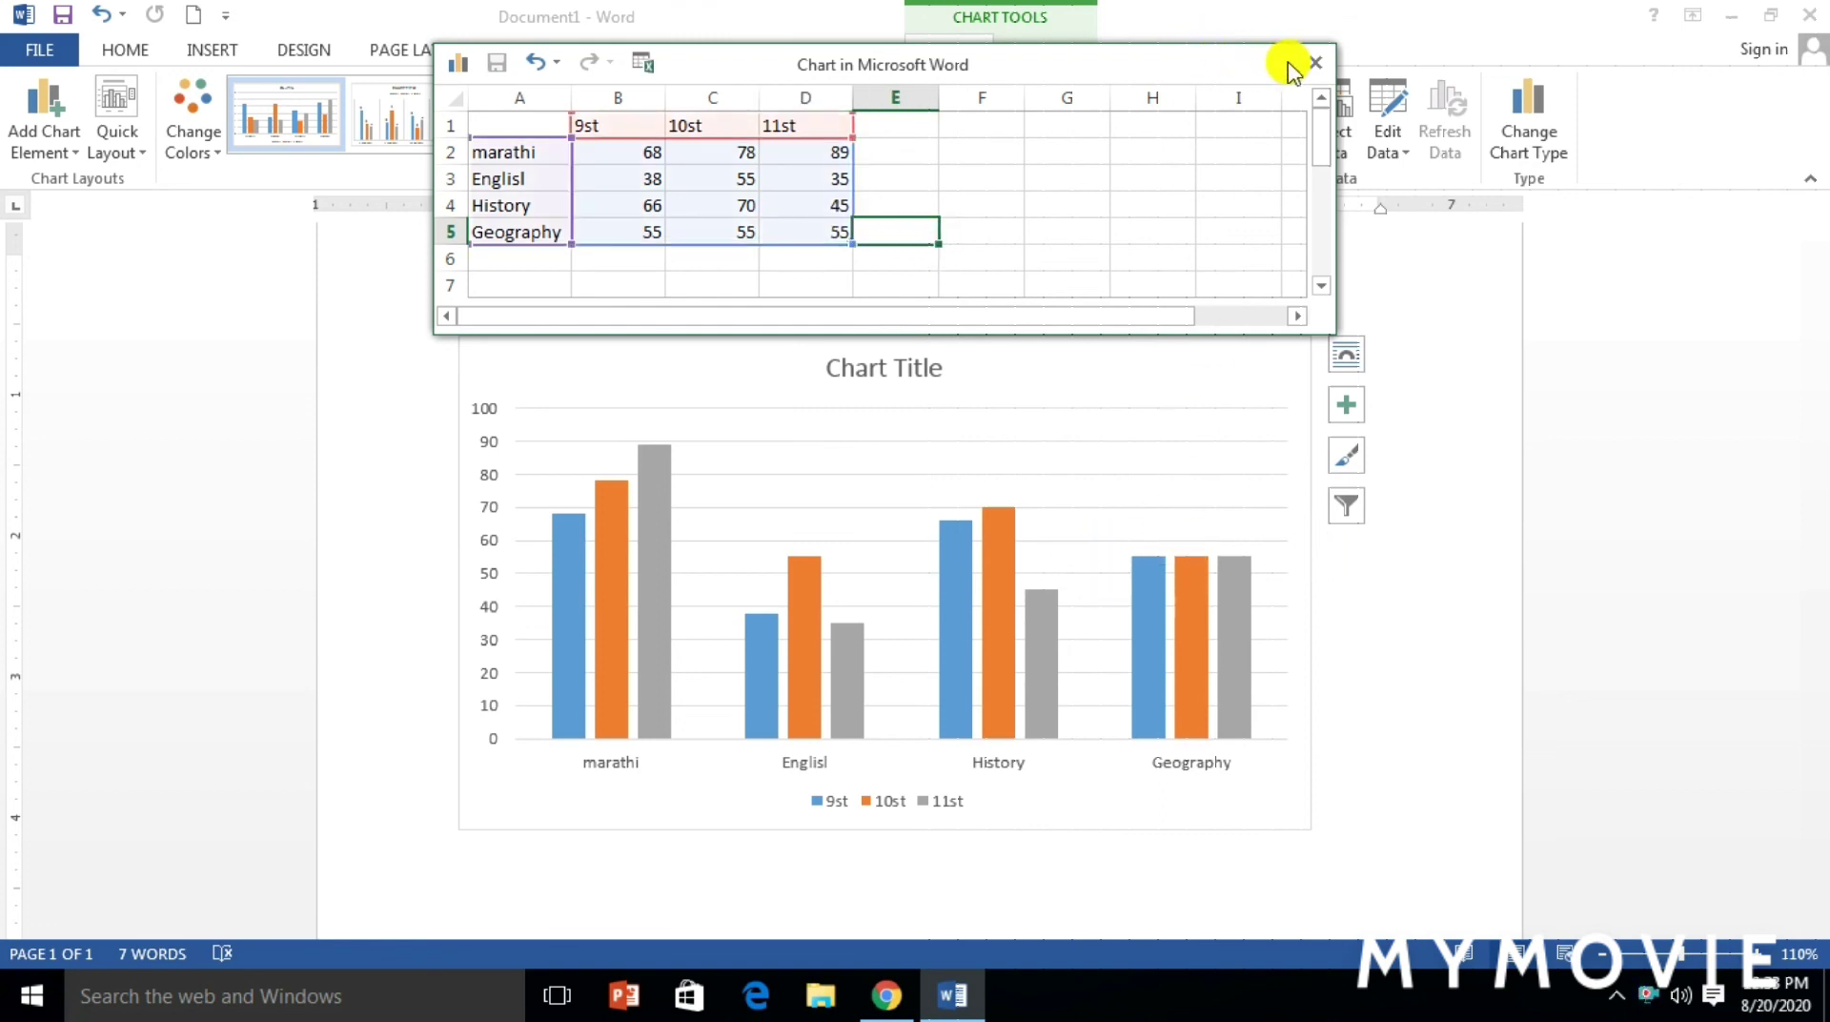
{"action": "left_click", "coordinate": [1331, 358]}
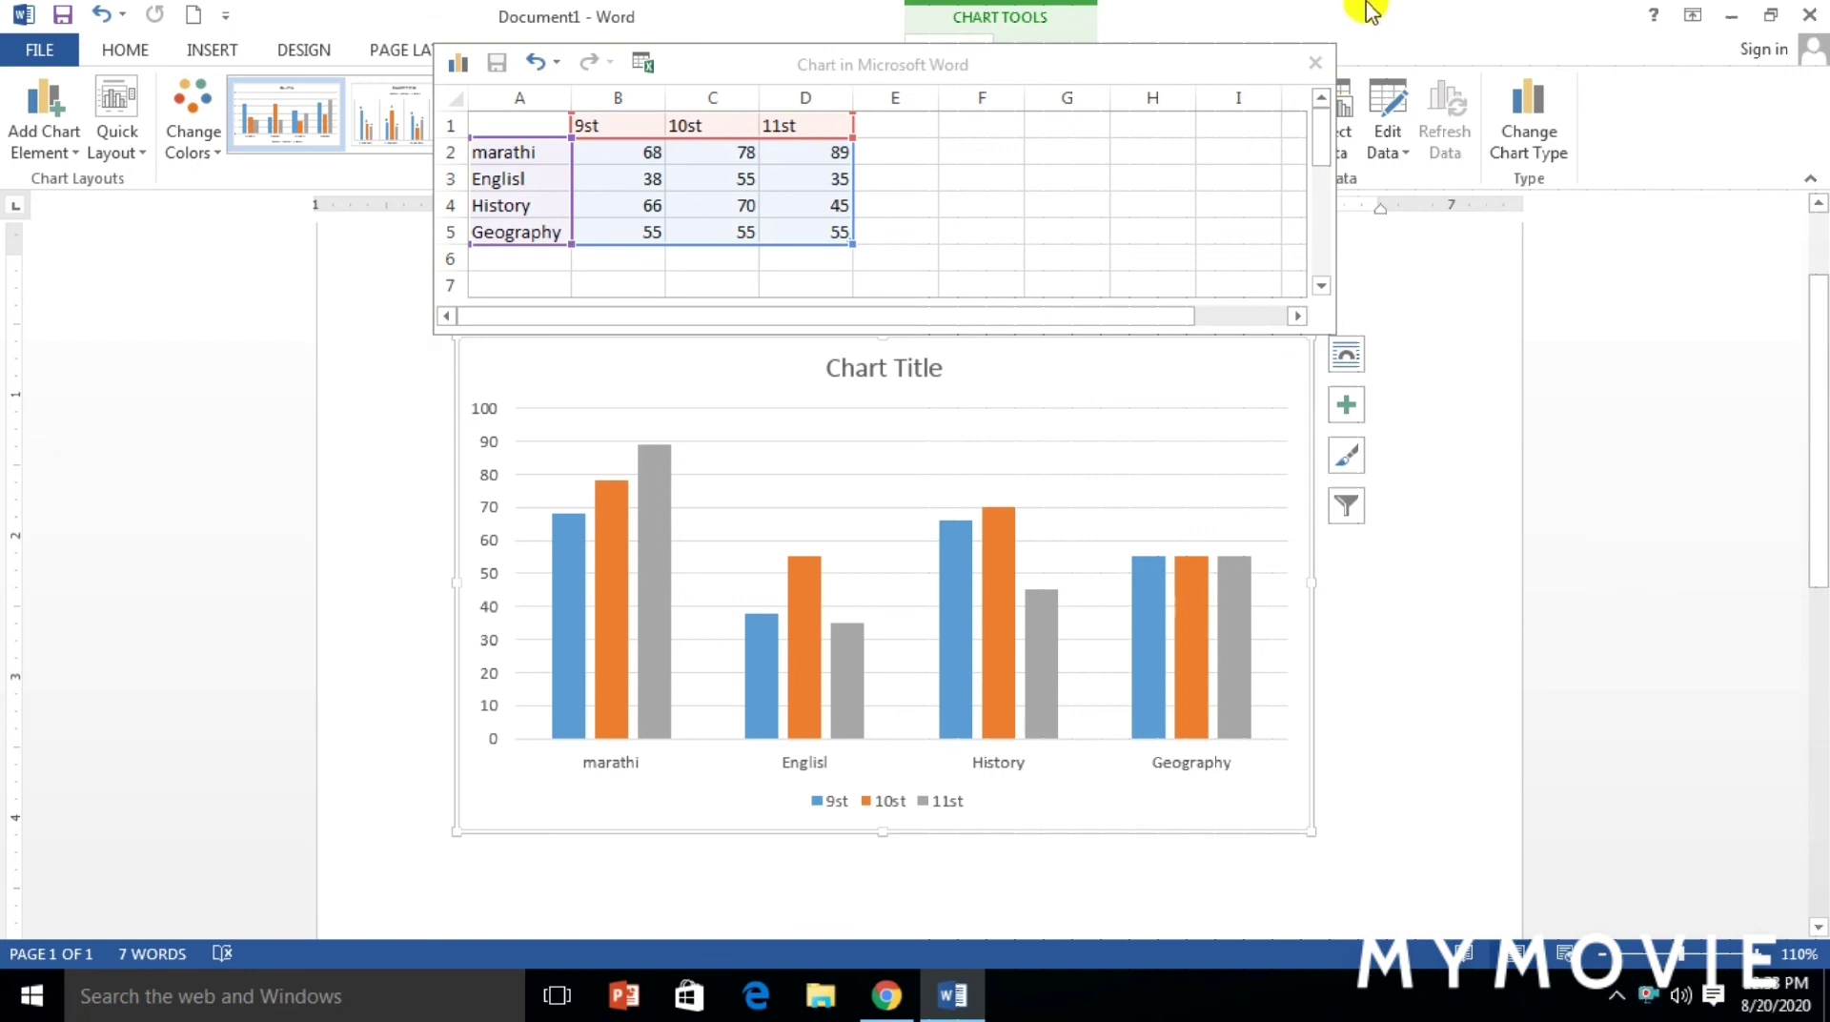
{"action": "left_click", "coordinate": [1315, 63]}
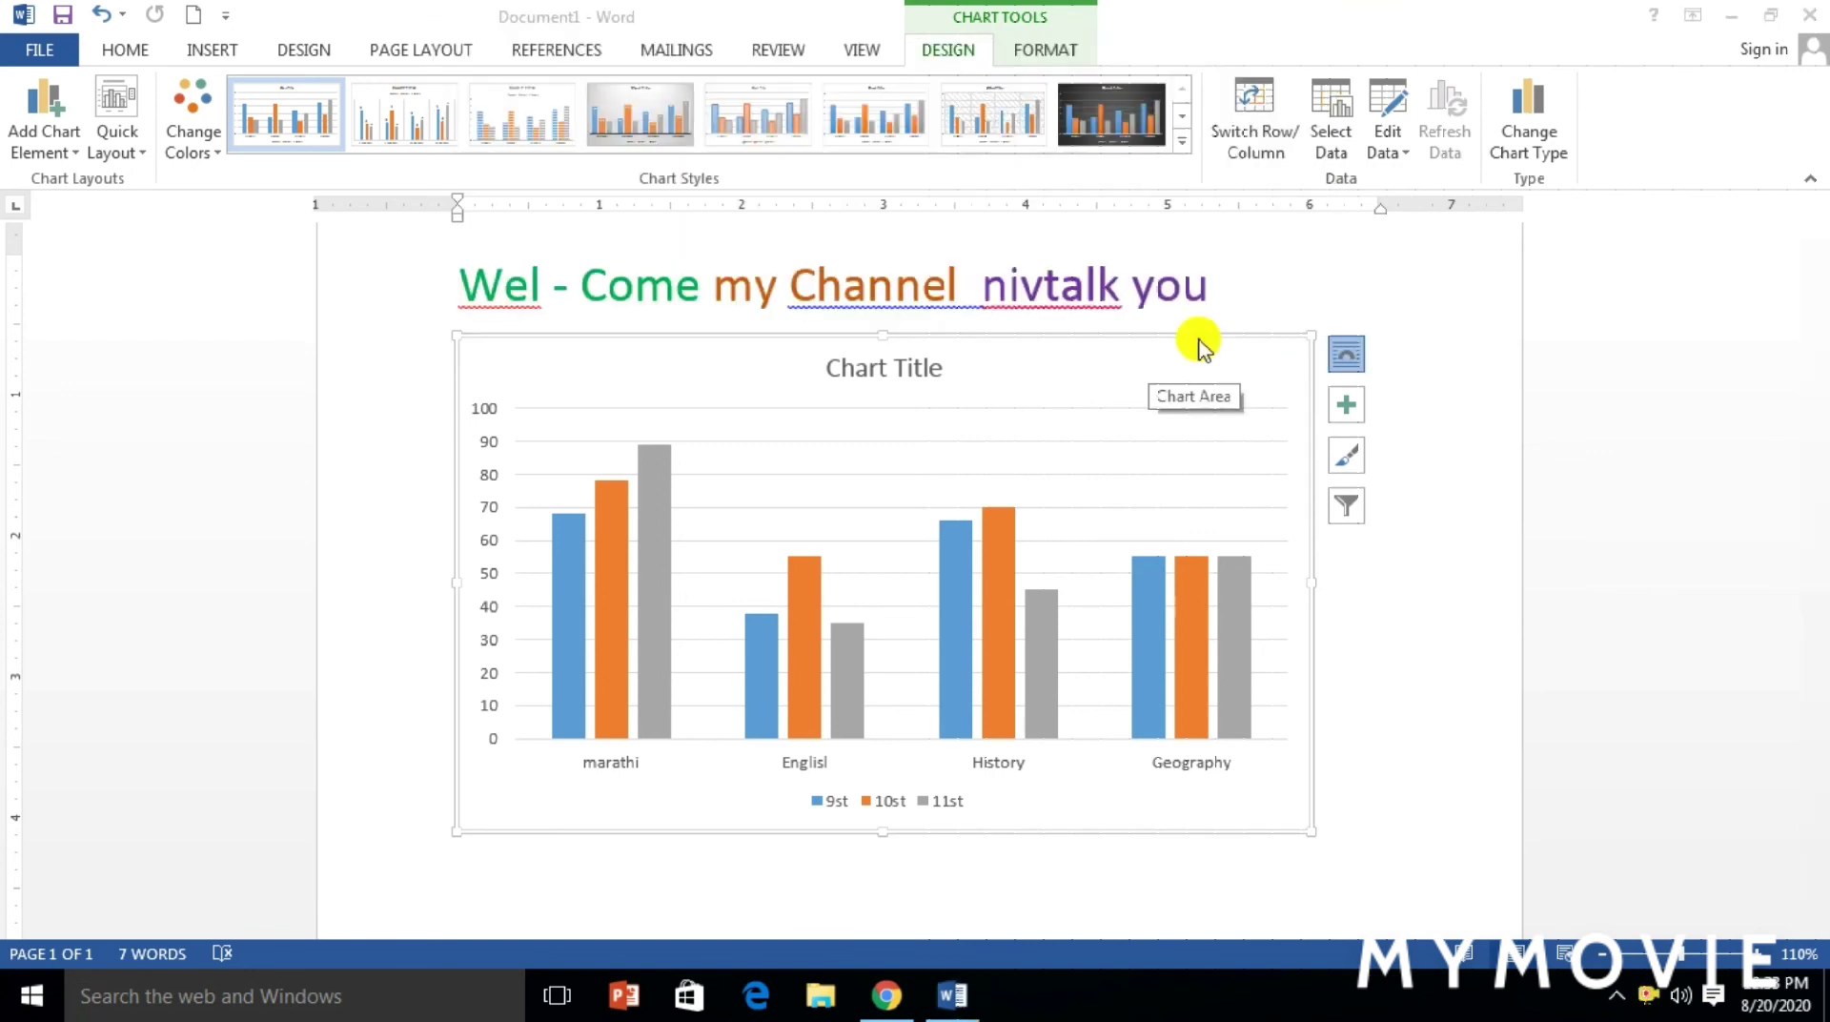
Change the chart type from Clustered Column to Area, looking through the Line, Pie and Bar types first
{"action": "left_click", "coordinate": [1550, 144]}
{"action": "left_click", "coordinate": [1549, 145]}
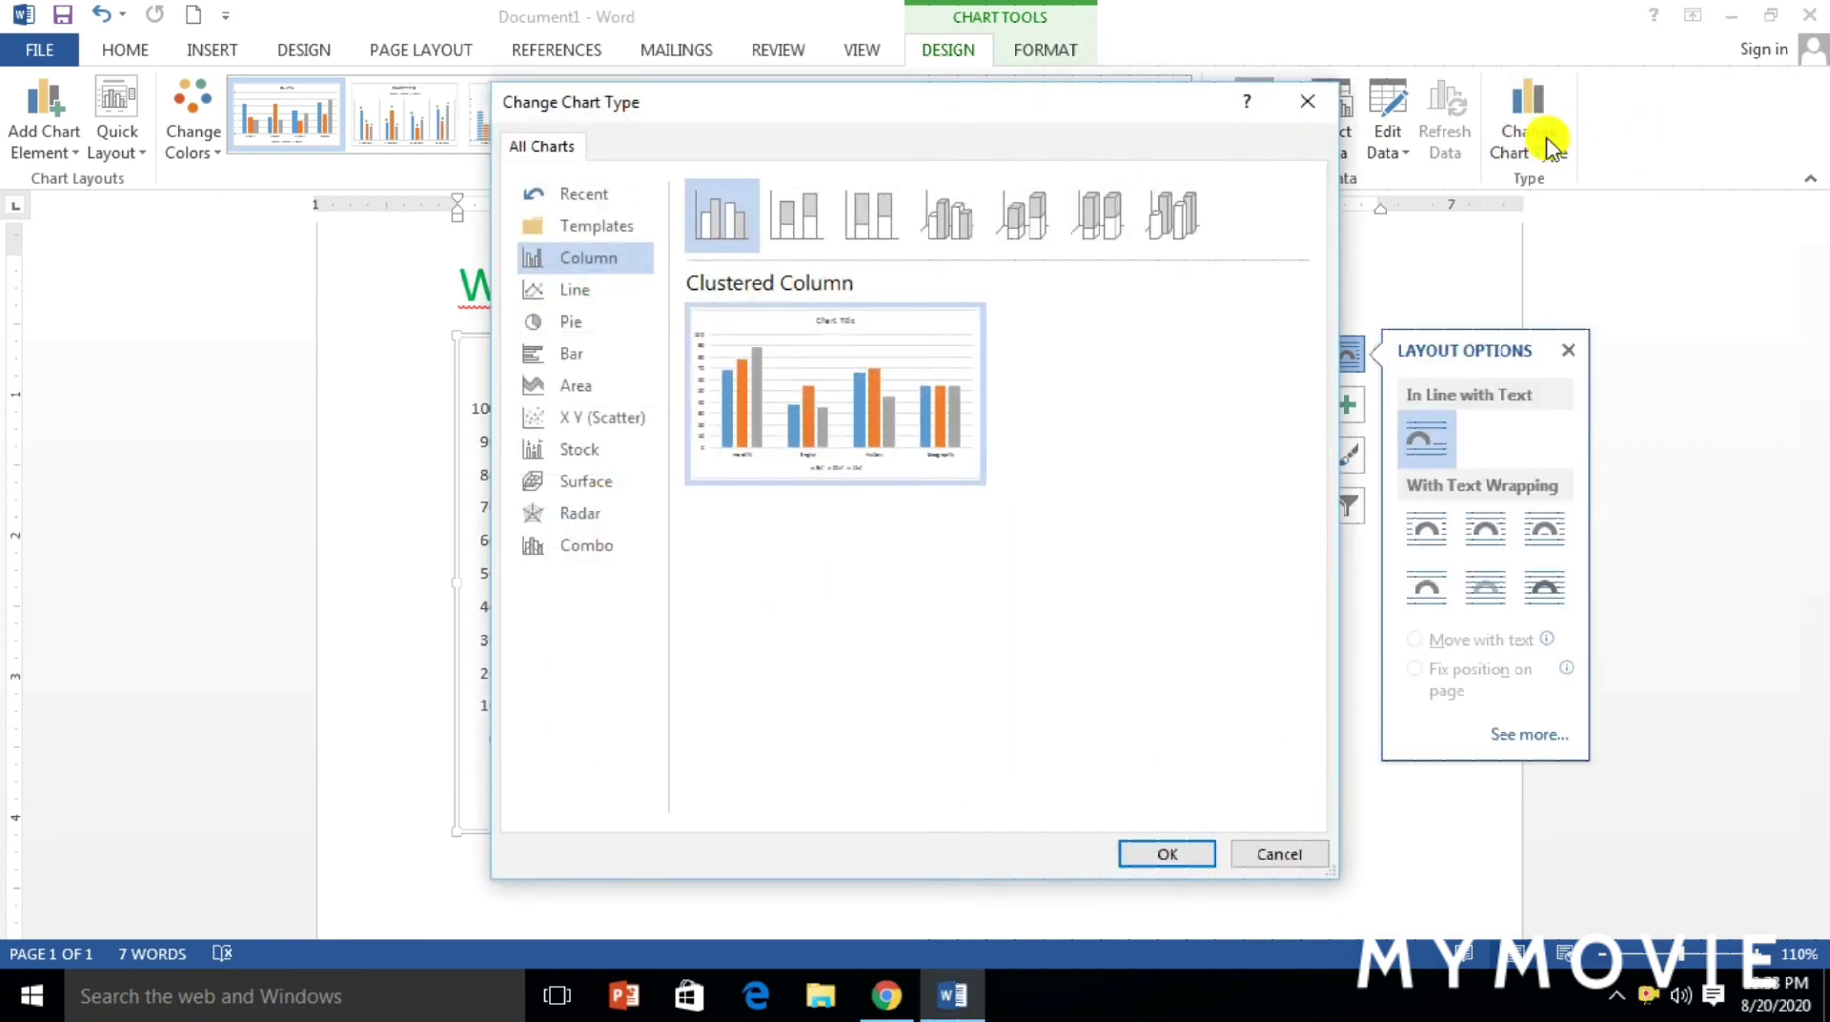
{"action": "left_click", "coordinate": [558, 290]}
{"action": "left_click", "coordinate": [573, 324]}
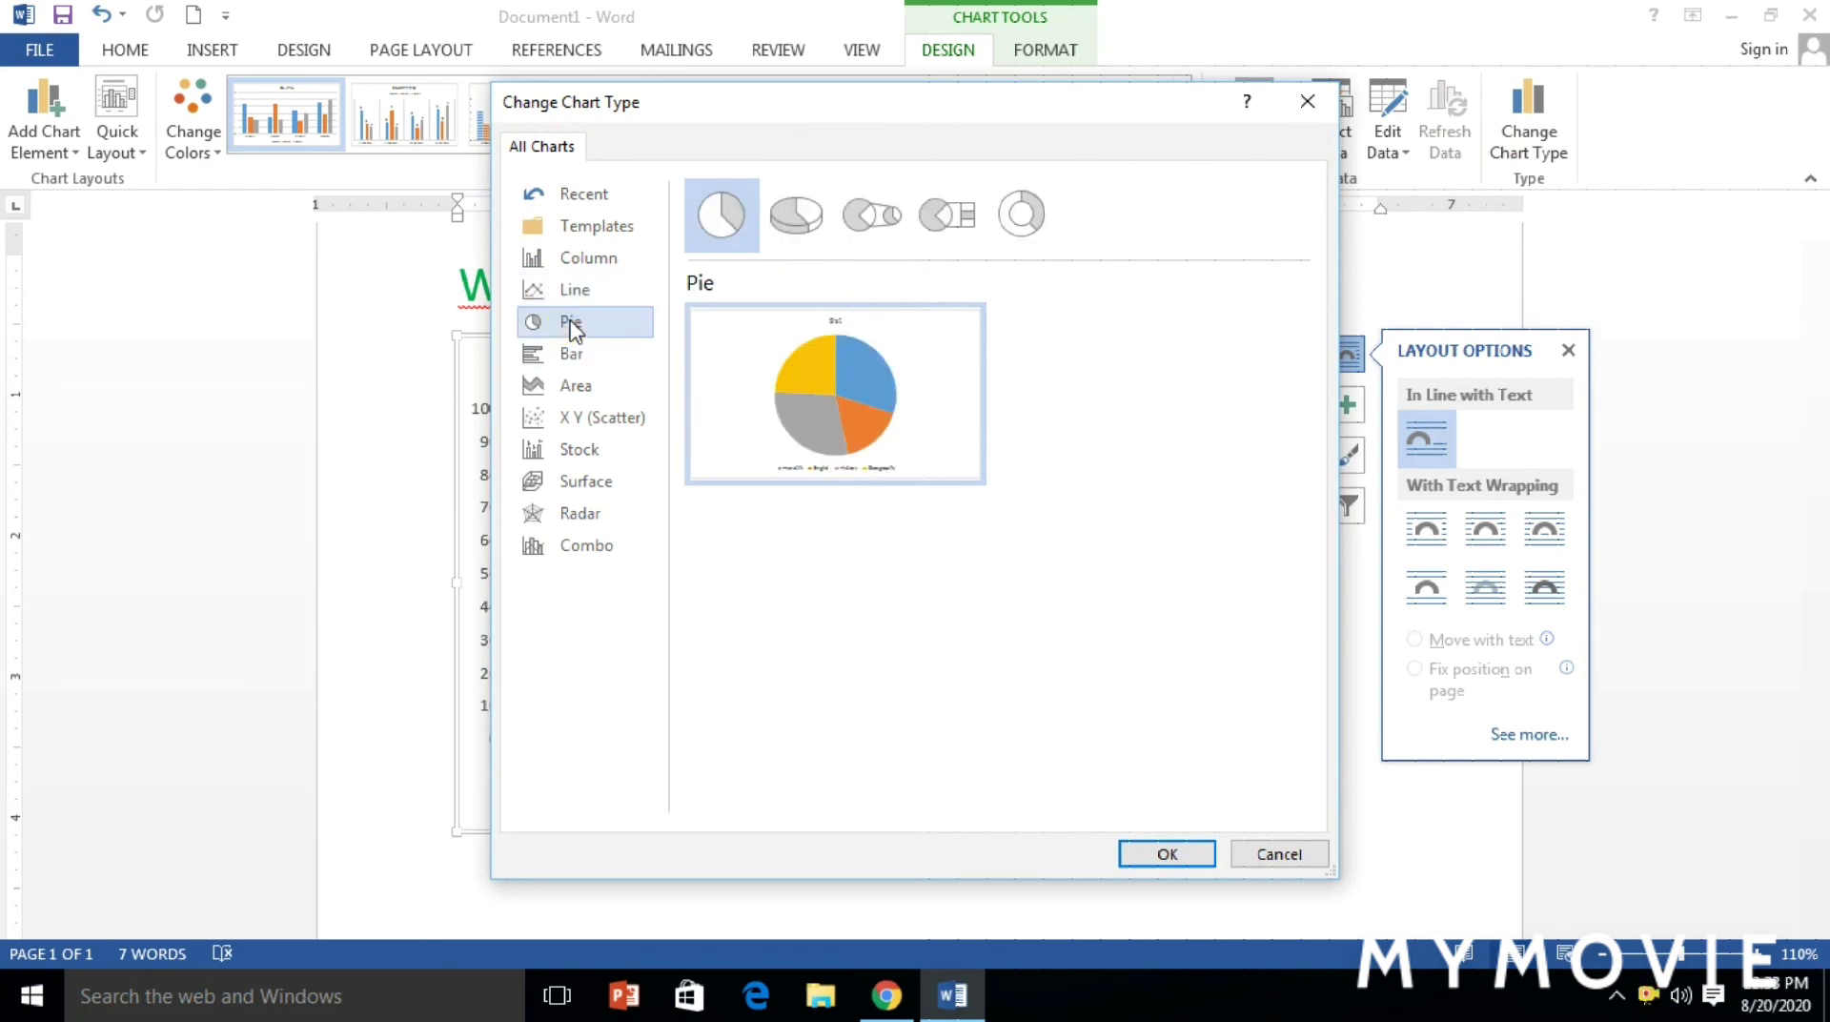
{"action": "left_click", "coordinate": [572, 356]}
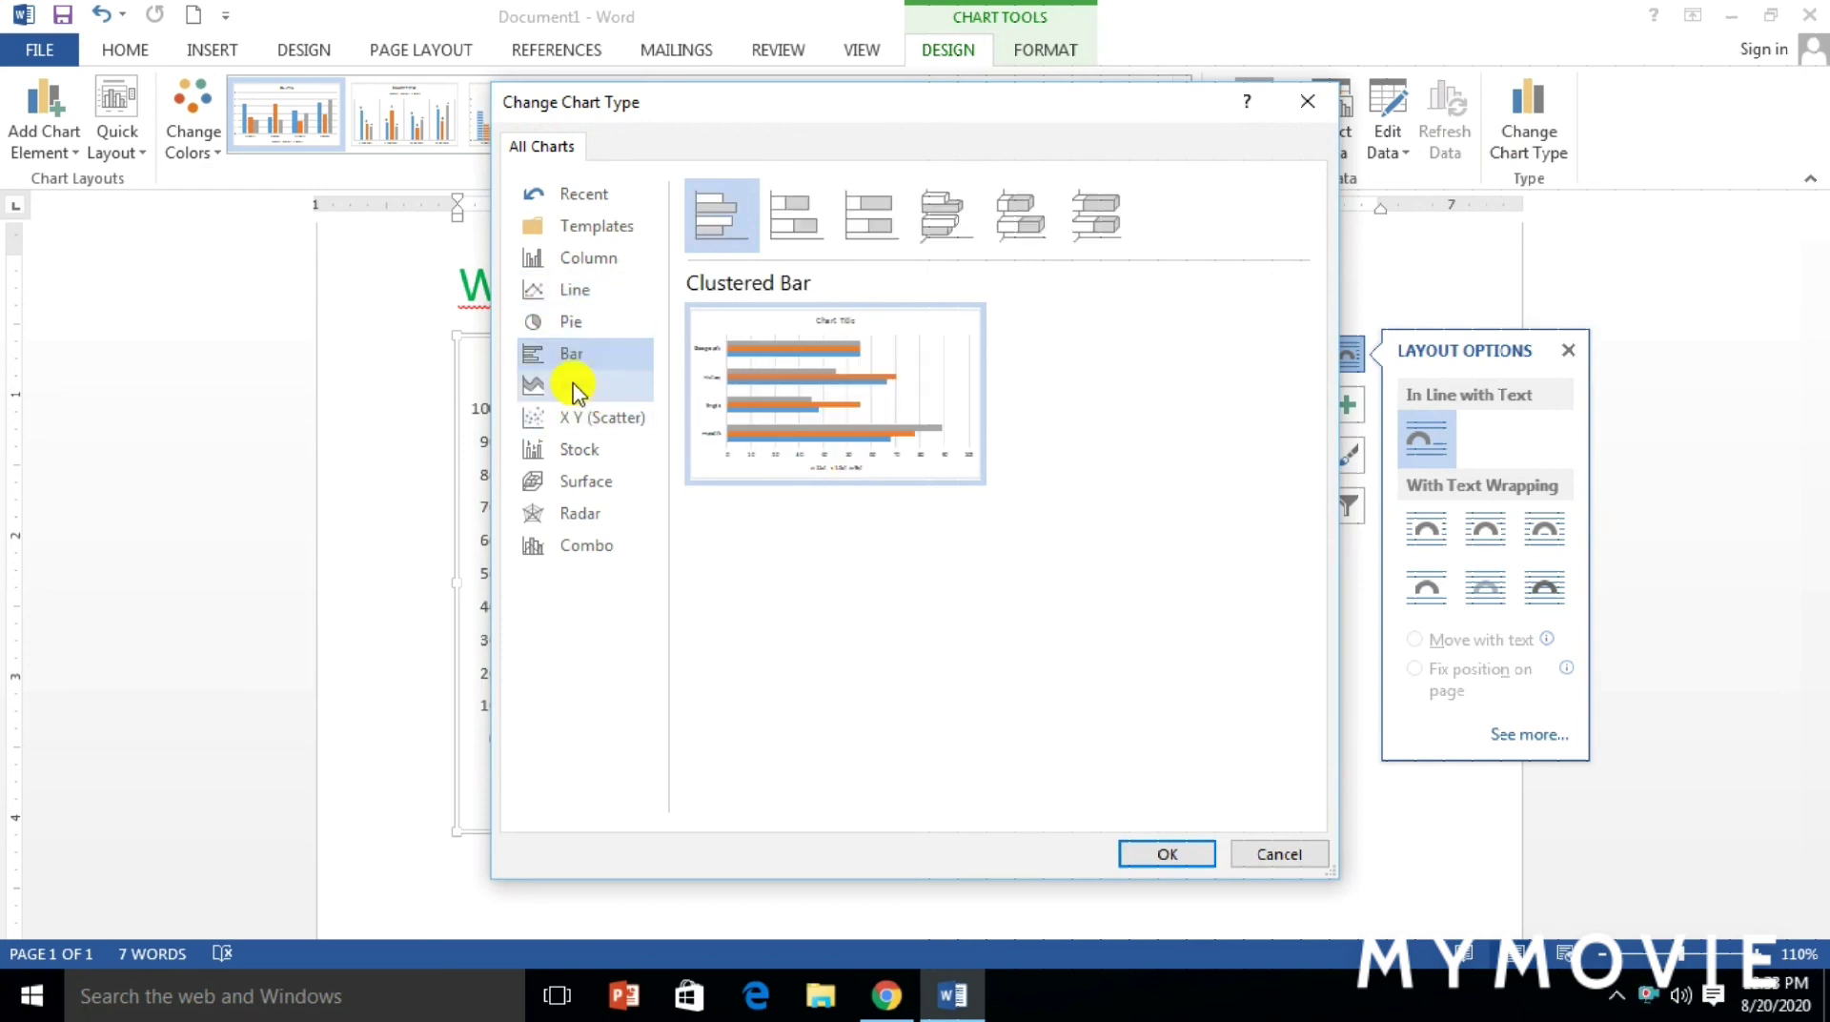
{"action": "left_click", "coordinate": [572, 385]}
{"action": "left_click", "coordinate": [1161, 853]}
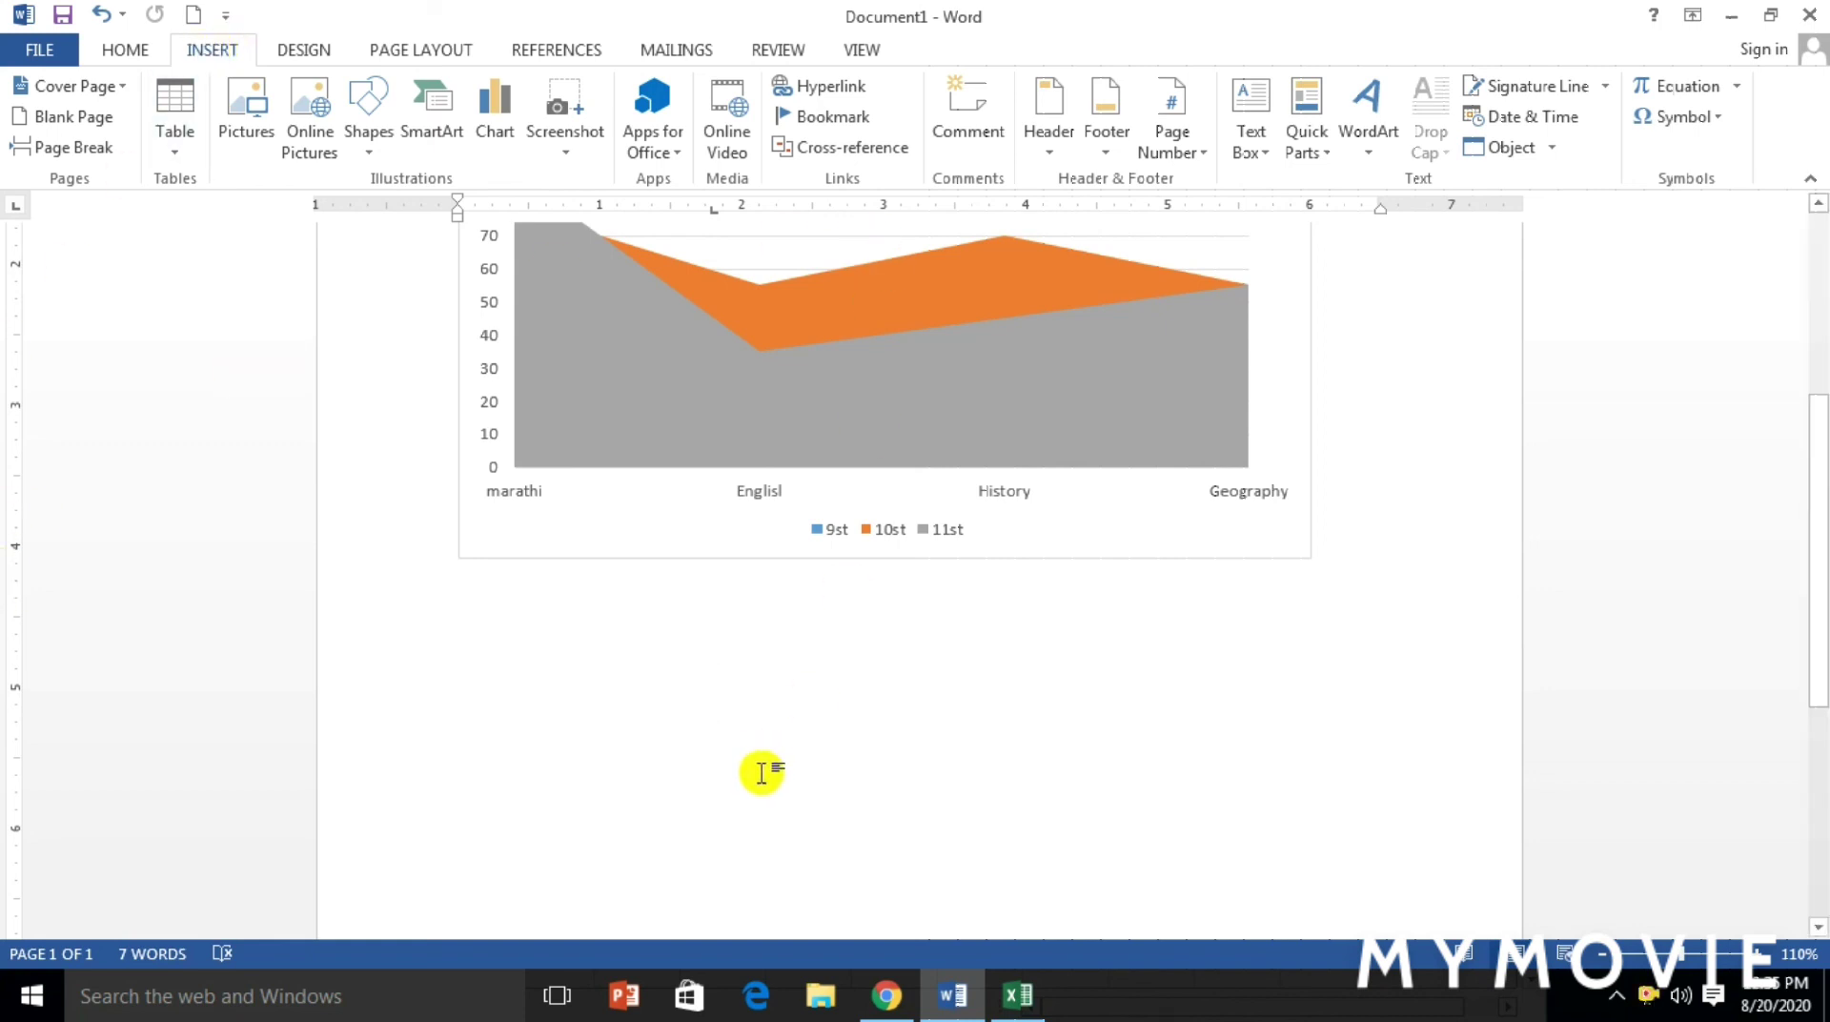
Insert a screenshot of the open Excel window with the marks table below the area chart
{"action": "left_click", "coordinate": [569, 155]}
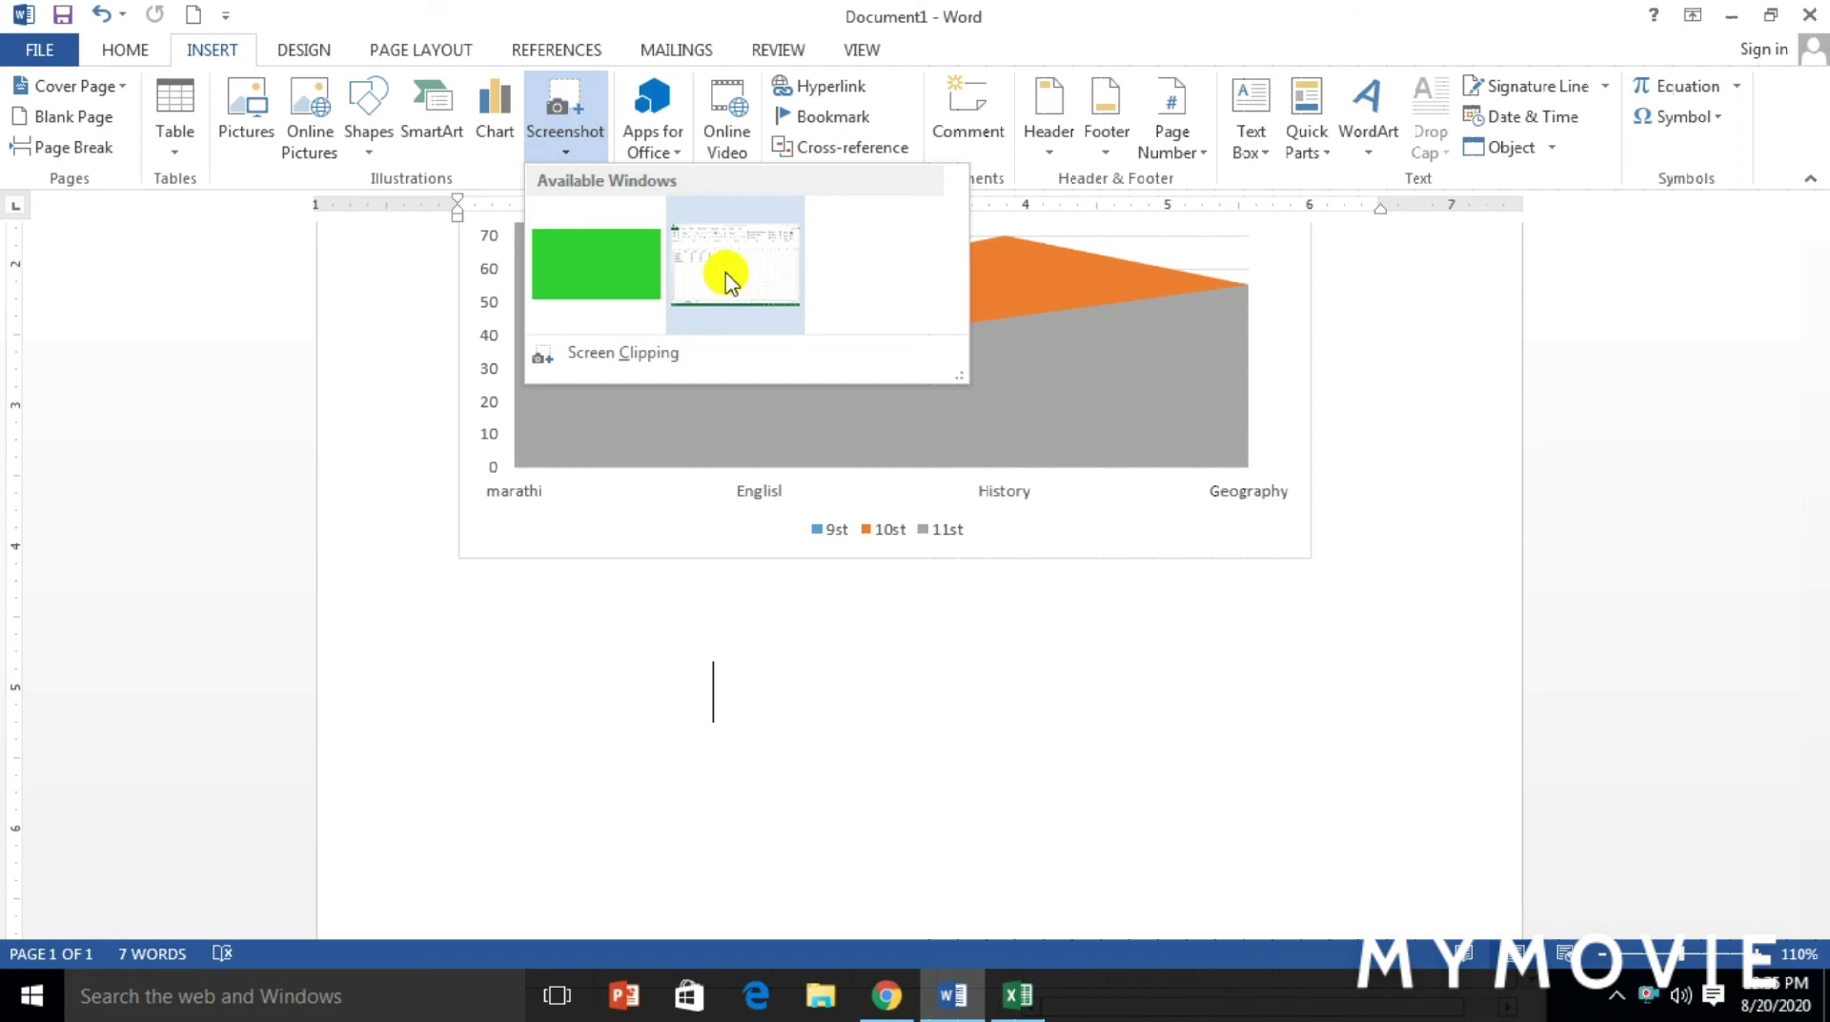
{"action": "left_click", "coordinate": [727, 274]}
{"action": "key", "text": "Return"}
{"action": "key", "text": "Return"}
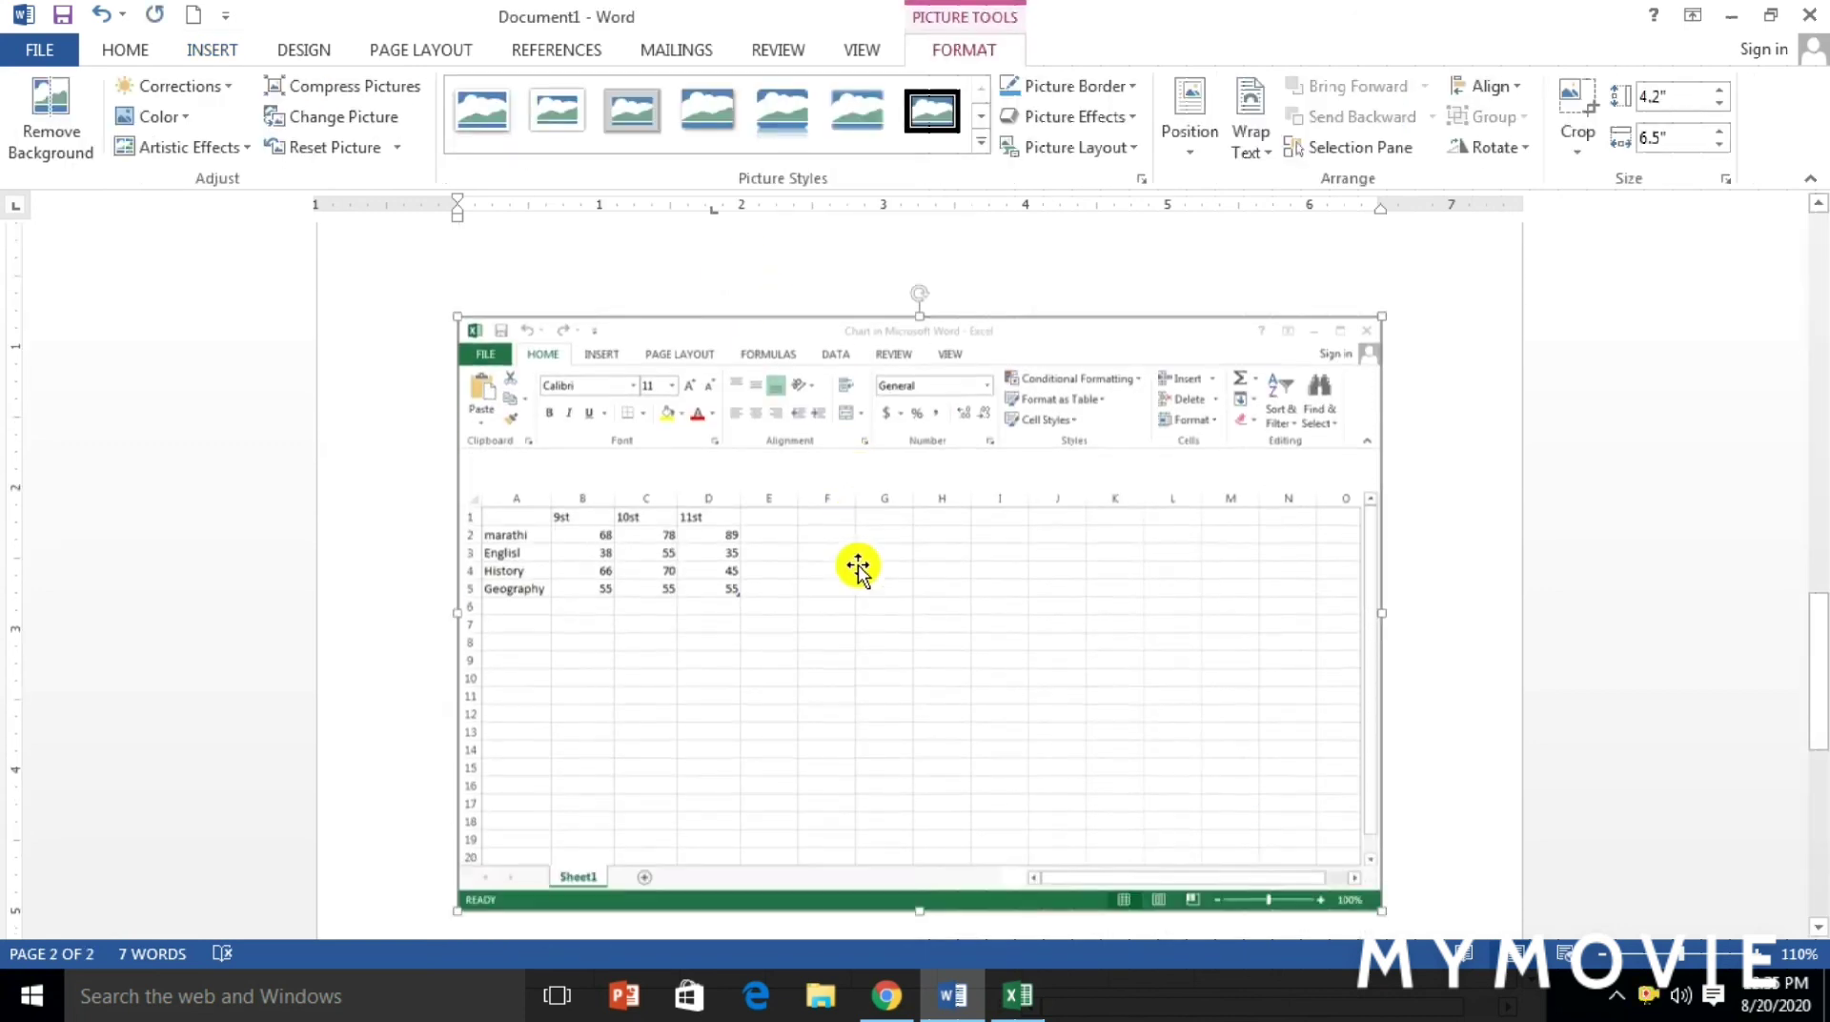
Insert a screen clipping of three neighbouring desktop icons, about 2.53 by 1.18 inches, into the document
{"action": "scroll", "coordinate": [858, 569], "scroll_direction": "up", "scroll_amount": 1}
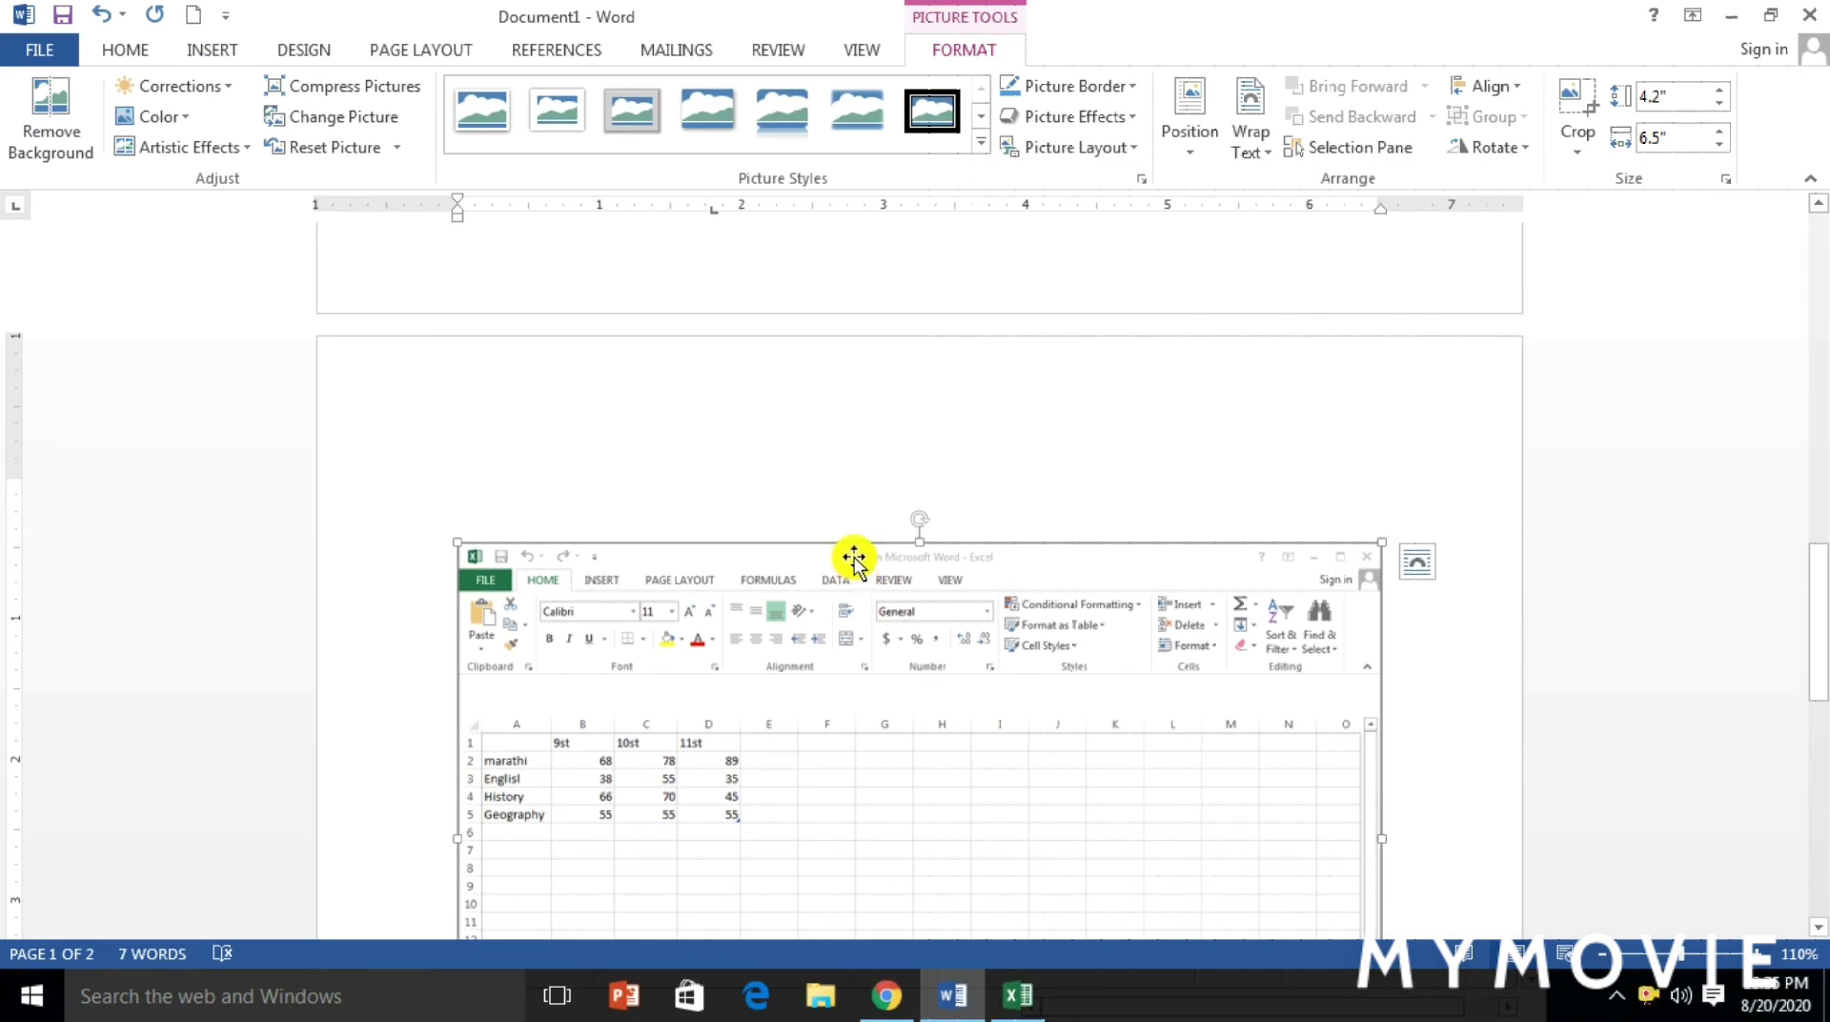
{"action": "scroll", "coordinate": [853, 558], "scroll_direction": "down", "scroll_amount": 6}
{"action": "left_click", "coordinate": [715, 694]}
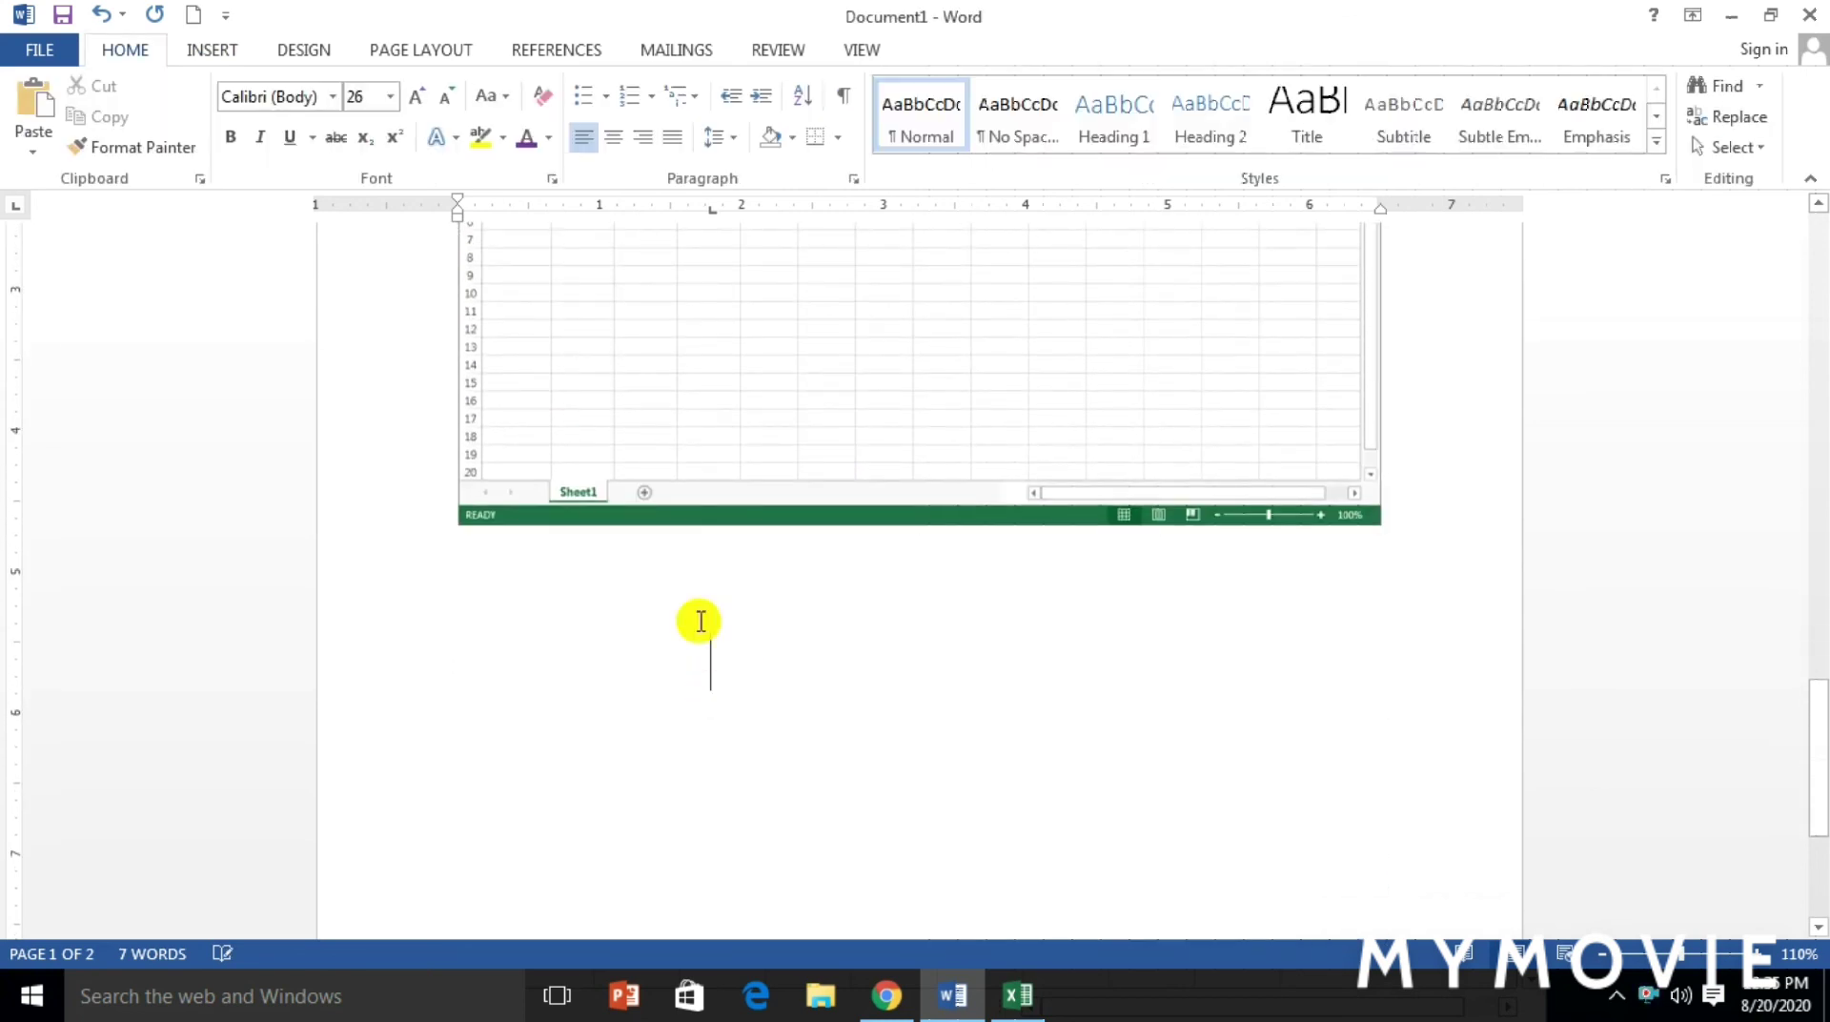
{"action": "left_click", "coordinate": [214, 50]}
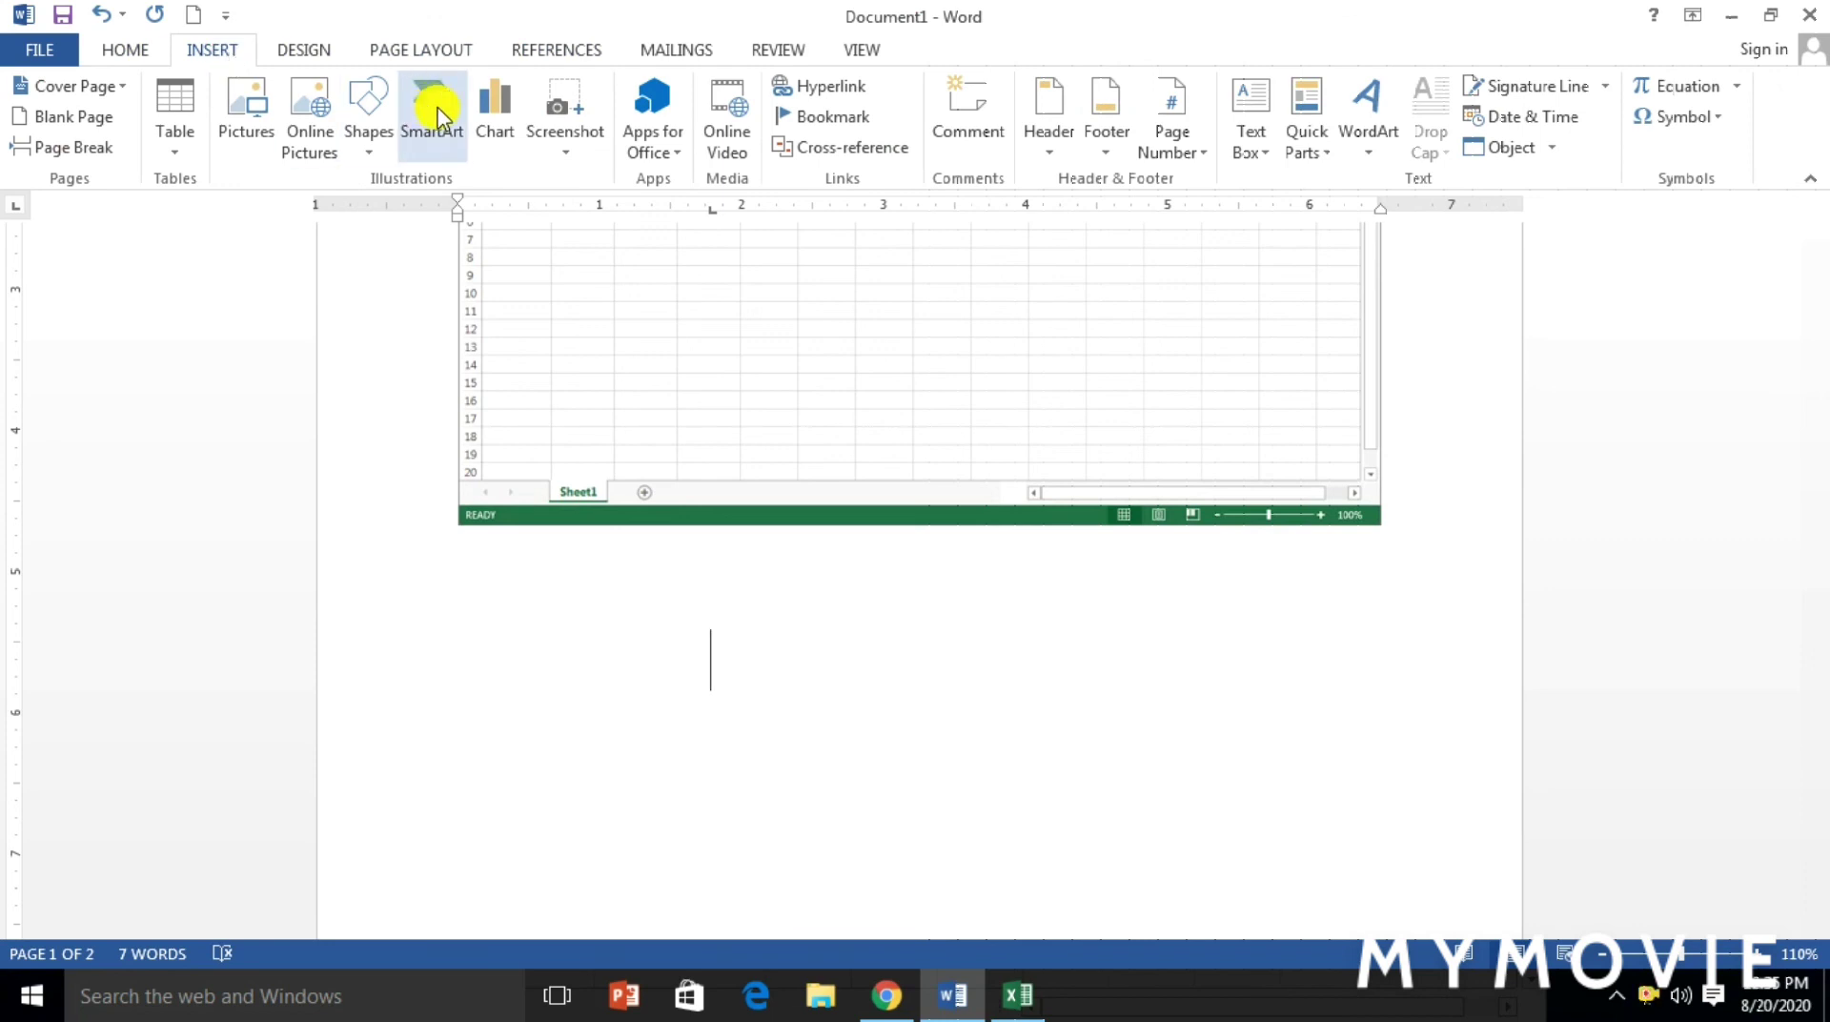
{"action": "left_click", "coordinate": [539, 148]}
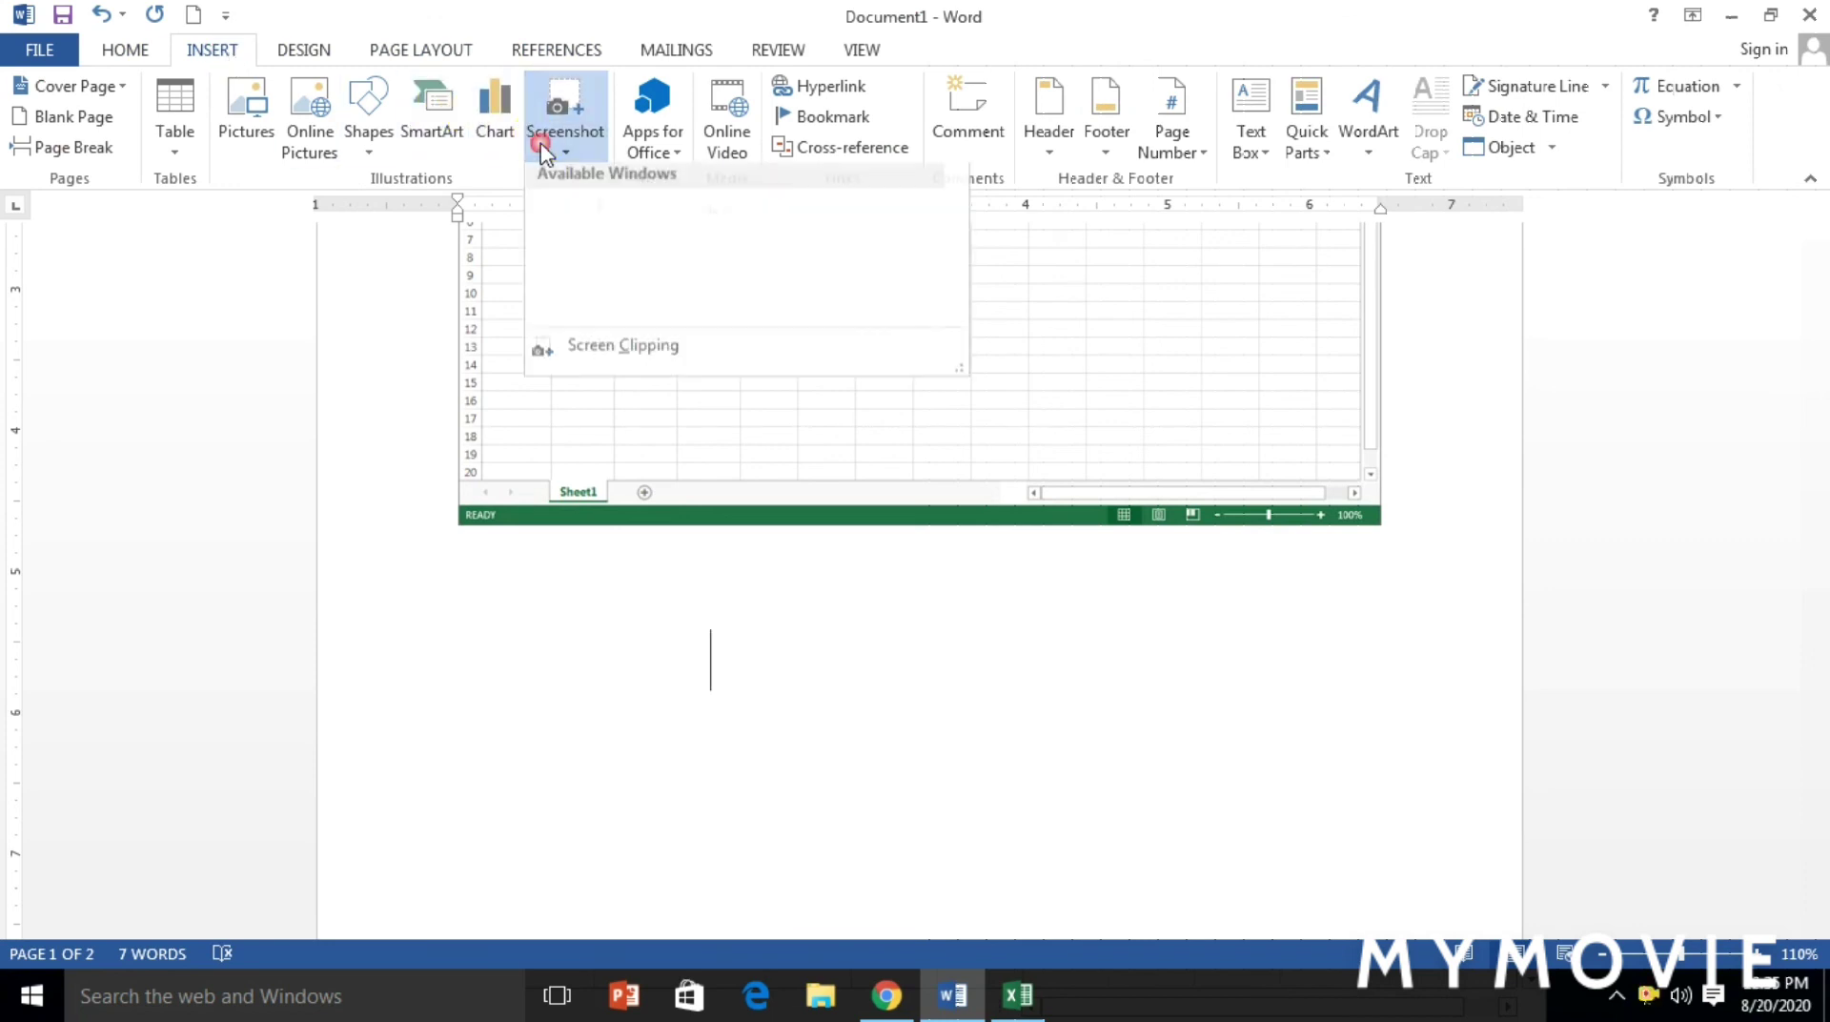
{"action": "left_click", "coordinate": [621, 357]}
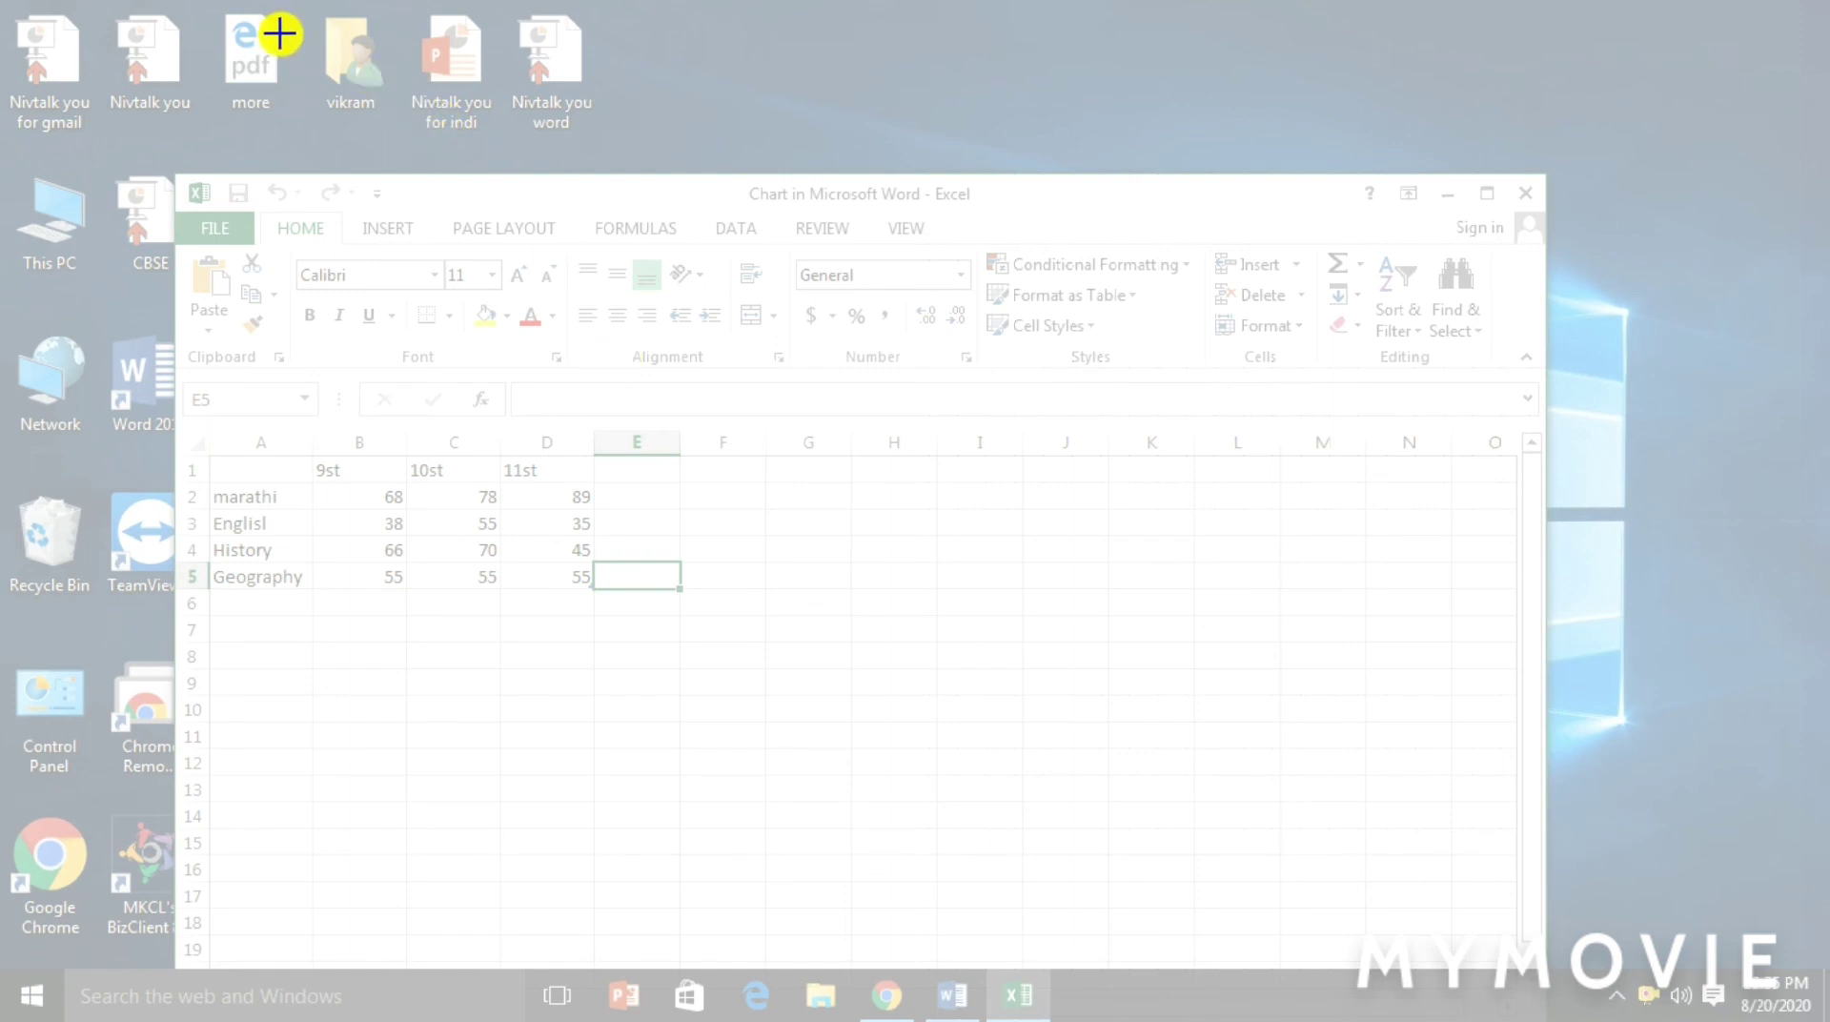
{"action": "left_click_drag", "start_coordinate": [312, 53], "coordinate": [627, 155]}
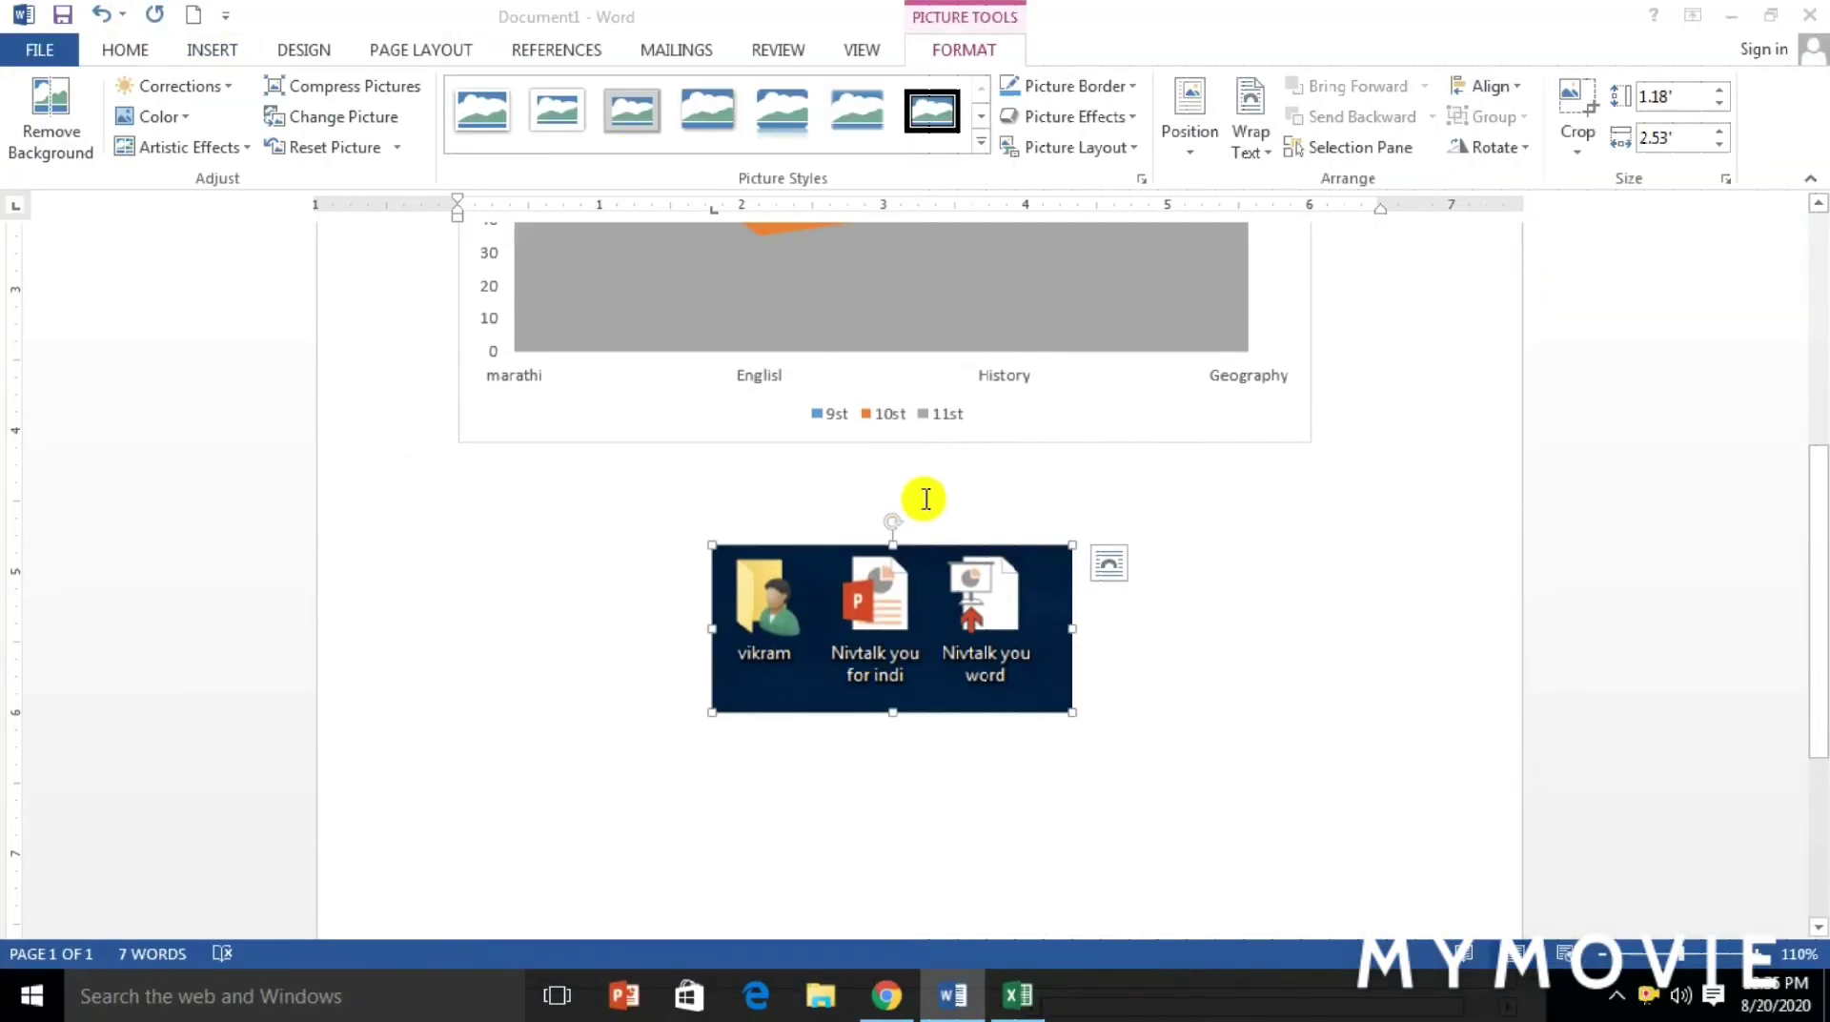
Switch to Chrome and examine the nivtalk you video's YouTube page down to its description and comments
{"action": "left_click", "coordinate": [191, 53]}
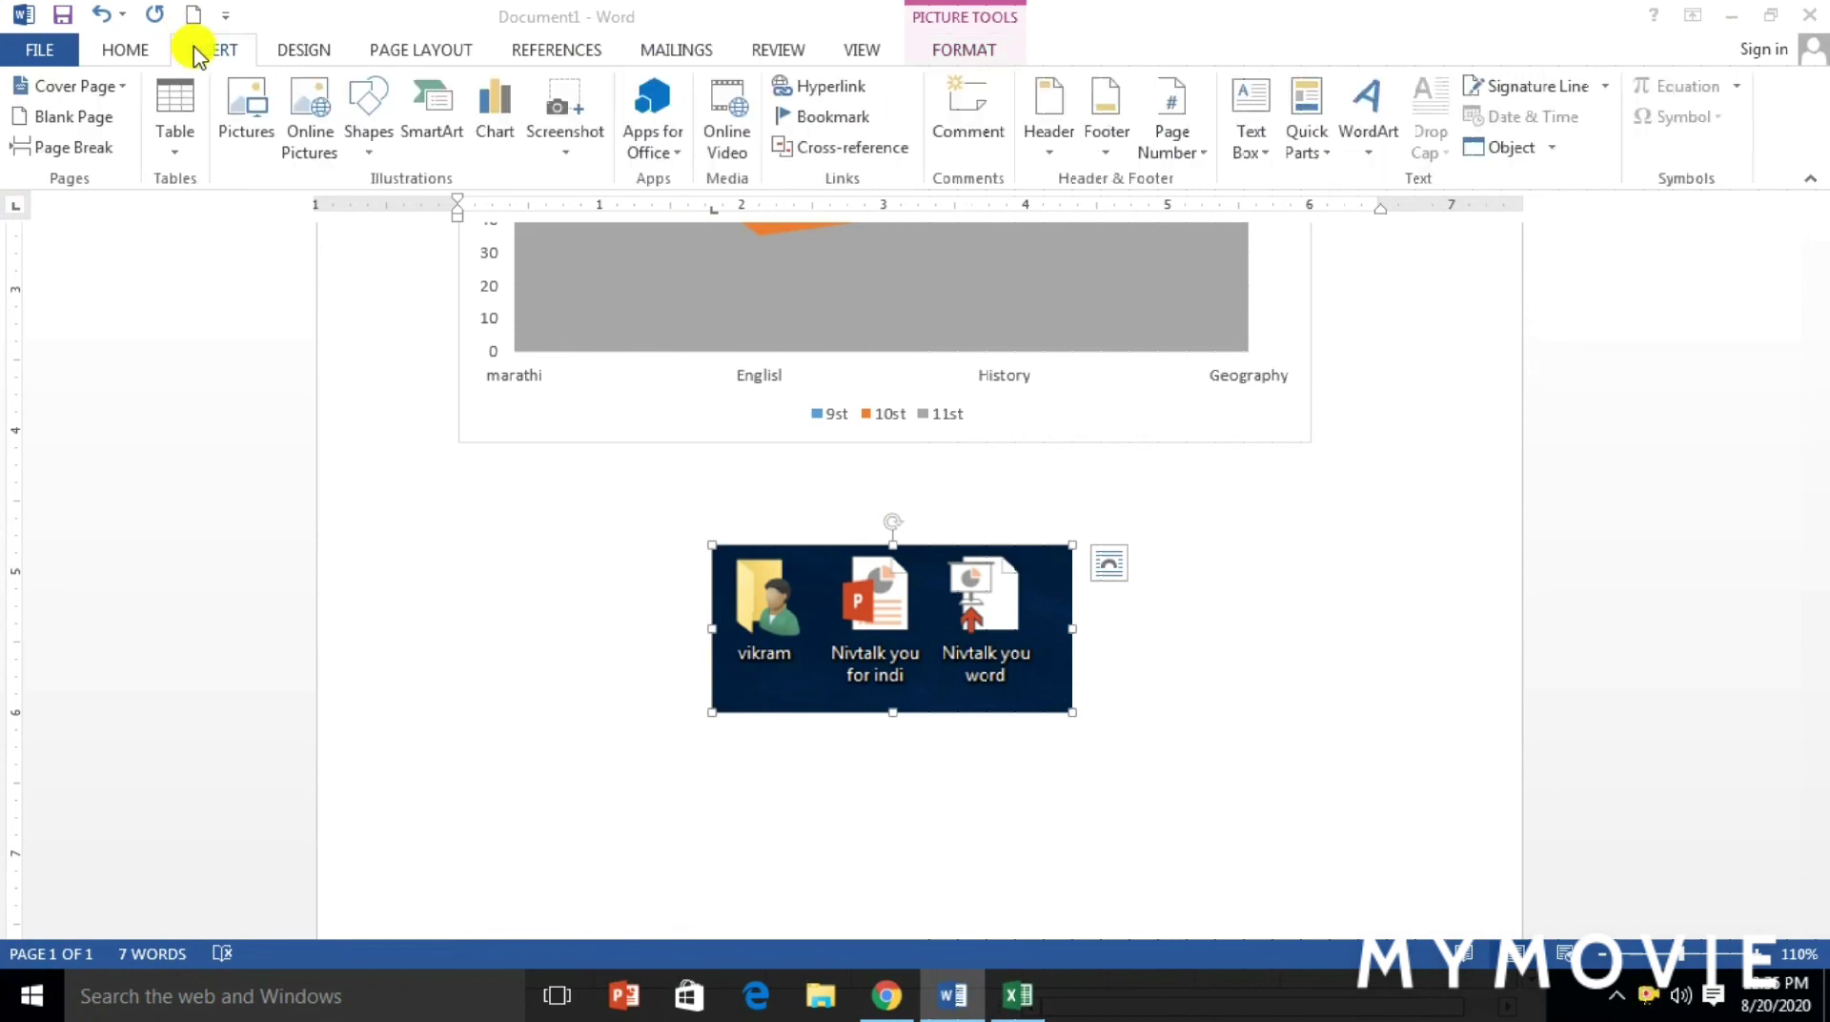
{"action": "left_click", "coordinate": [887, 995]}
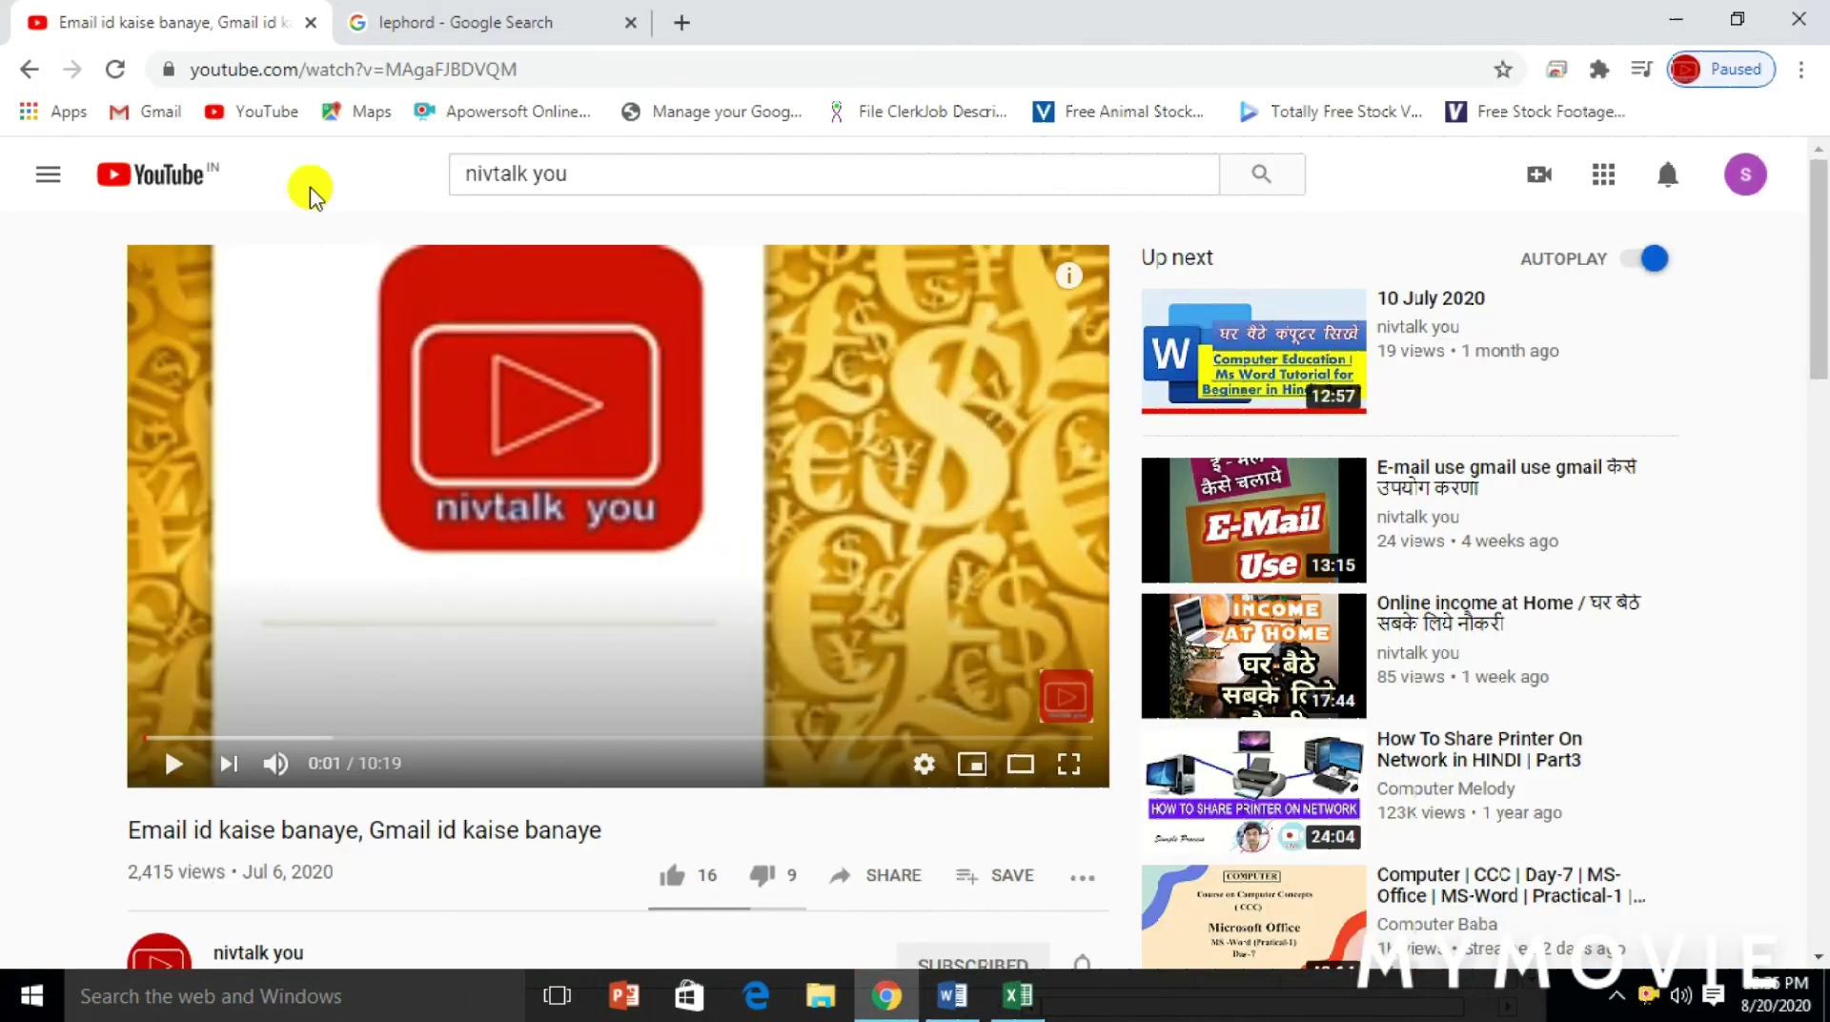
{"action": "scroll", "coordinate": [501, 471], "scroll_direction": "down", "scroll_amount": 1}
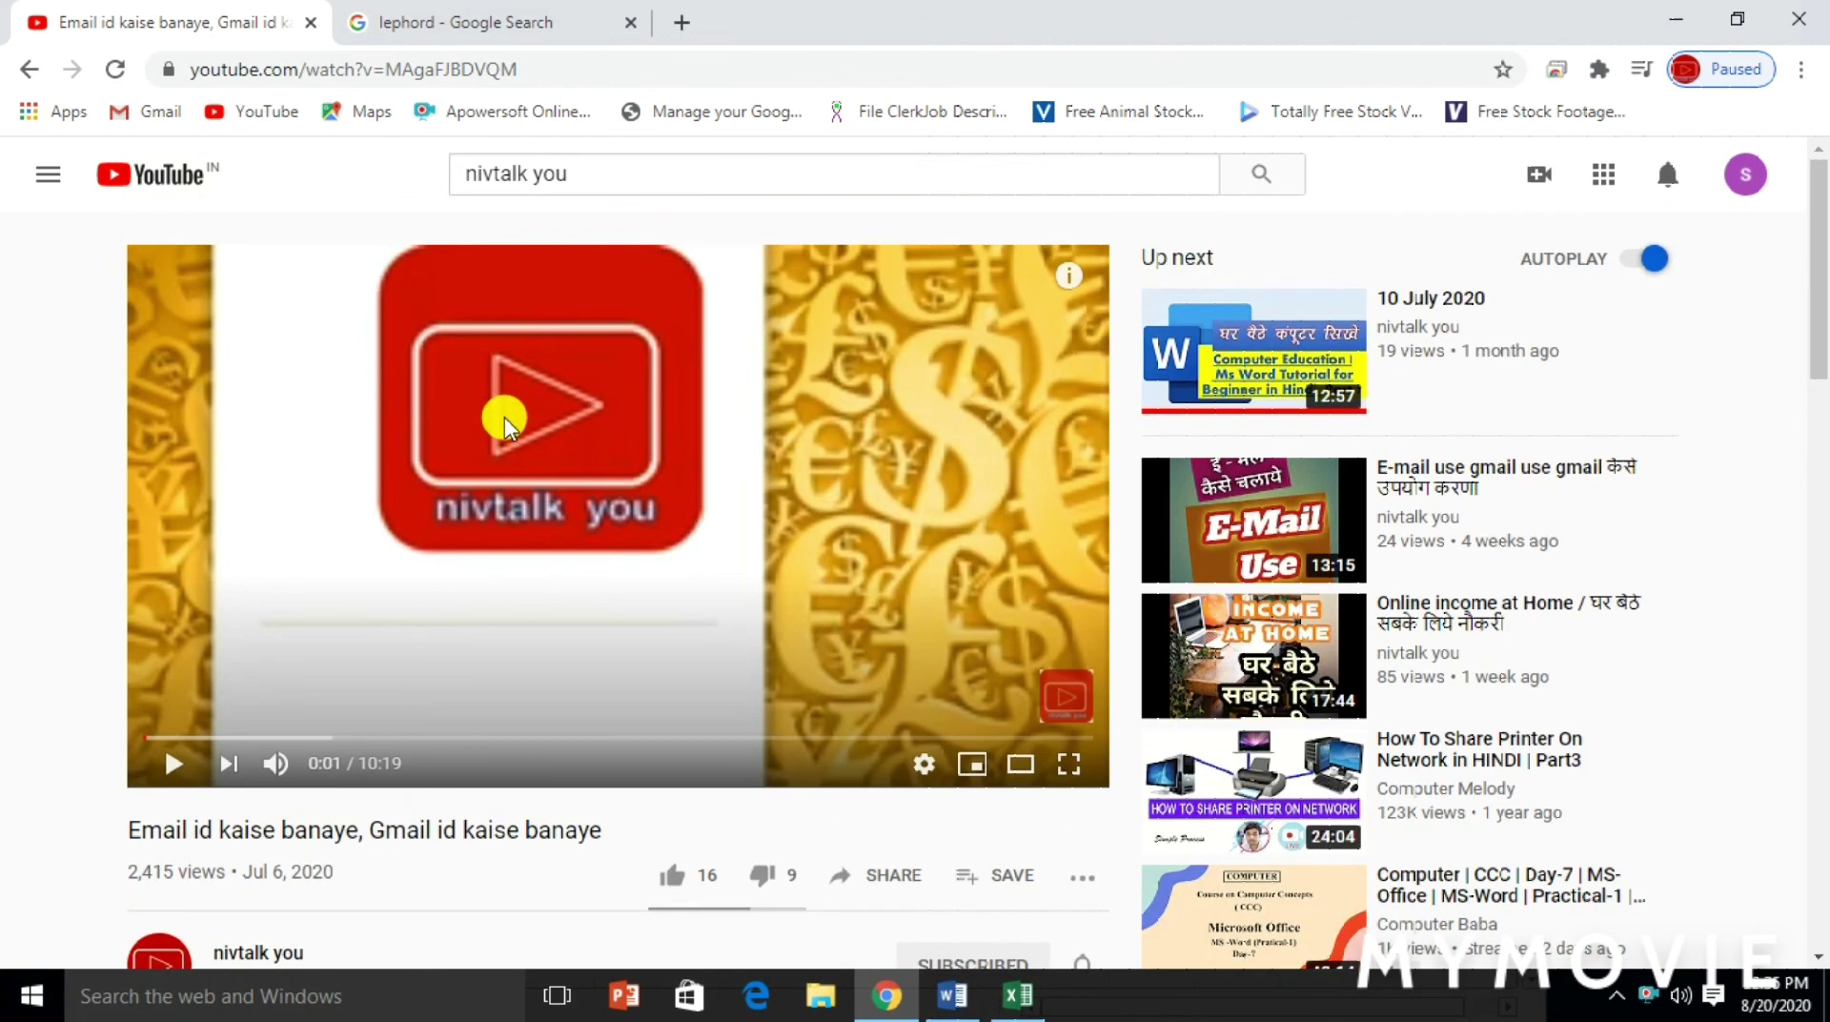
{"action": "scroll", "coordinate": [504, 465], "scroll_direction": "down", "scroll_amount": 2}
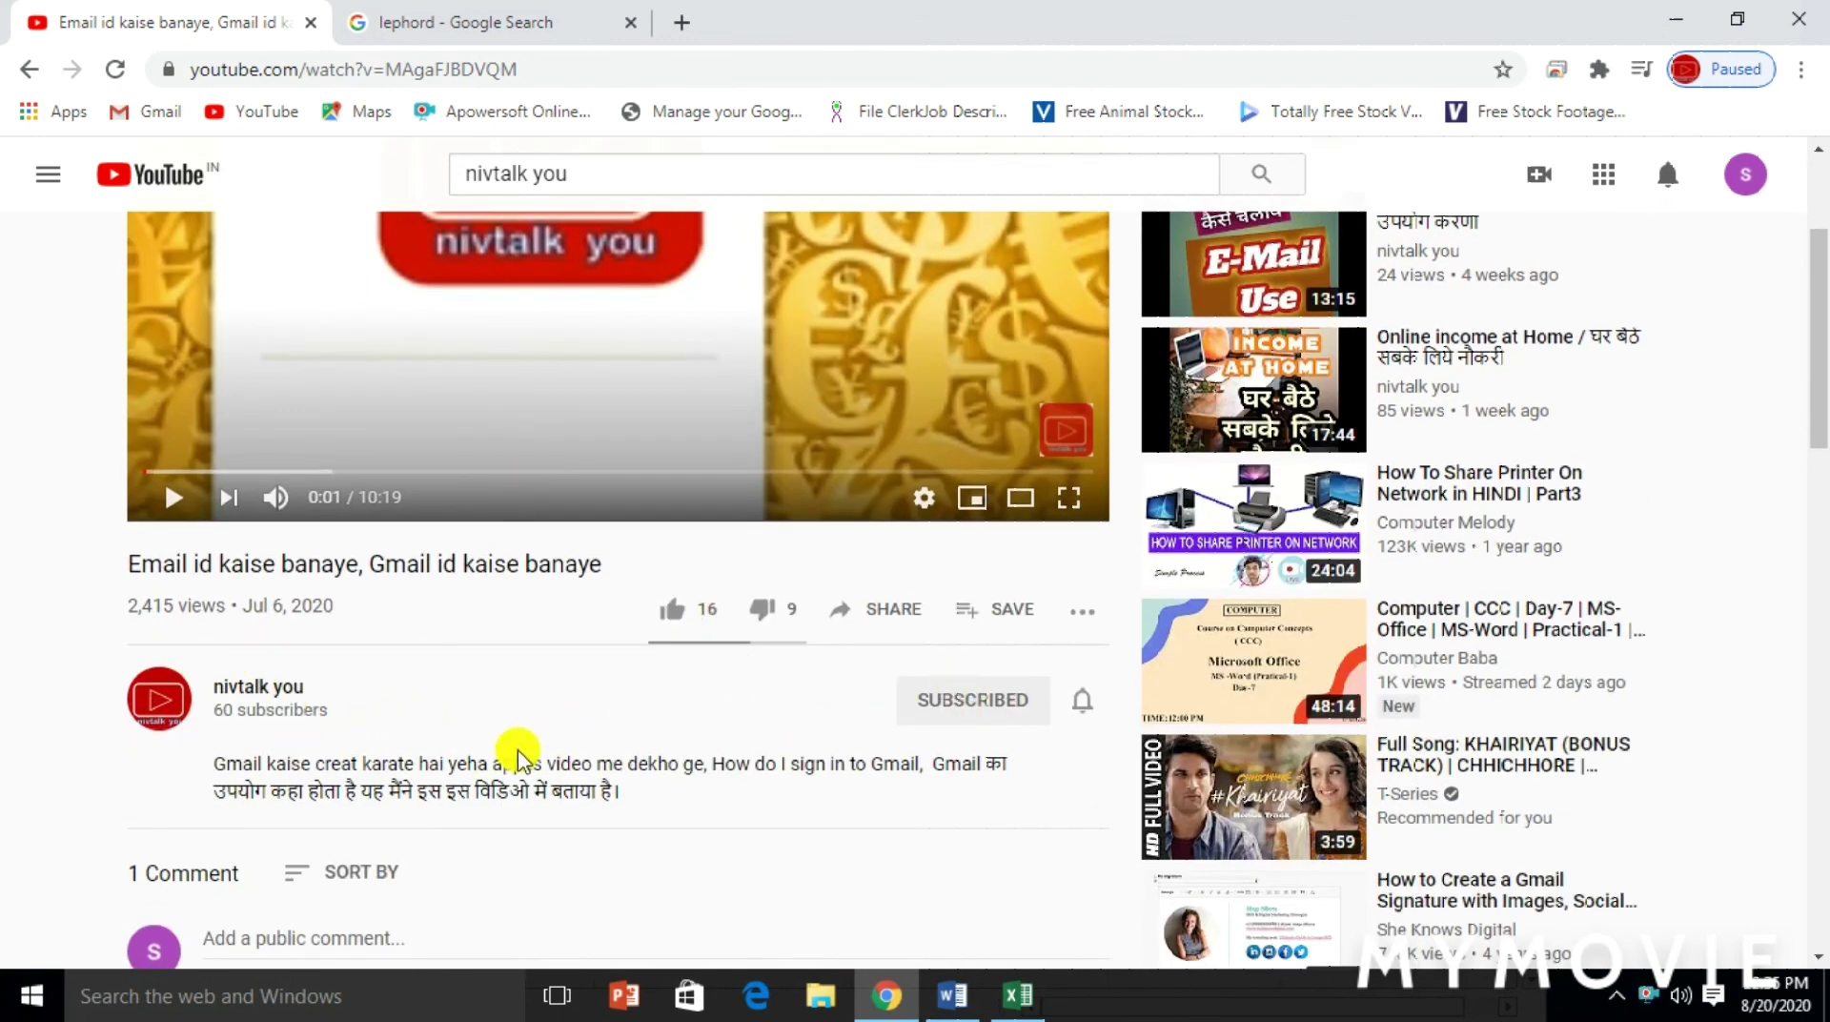
{"action": "scroll", "coordinate": [273, 895], "scroll_direction": "down", "scroll_amount": 3}
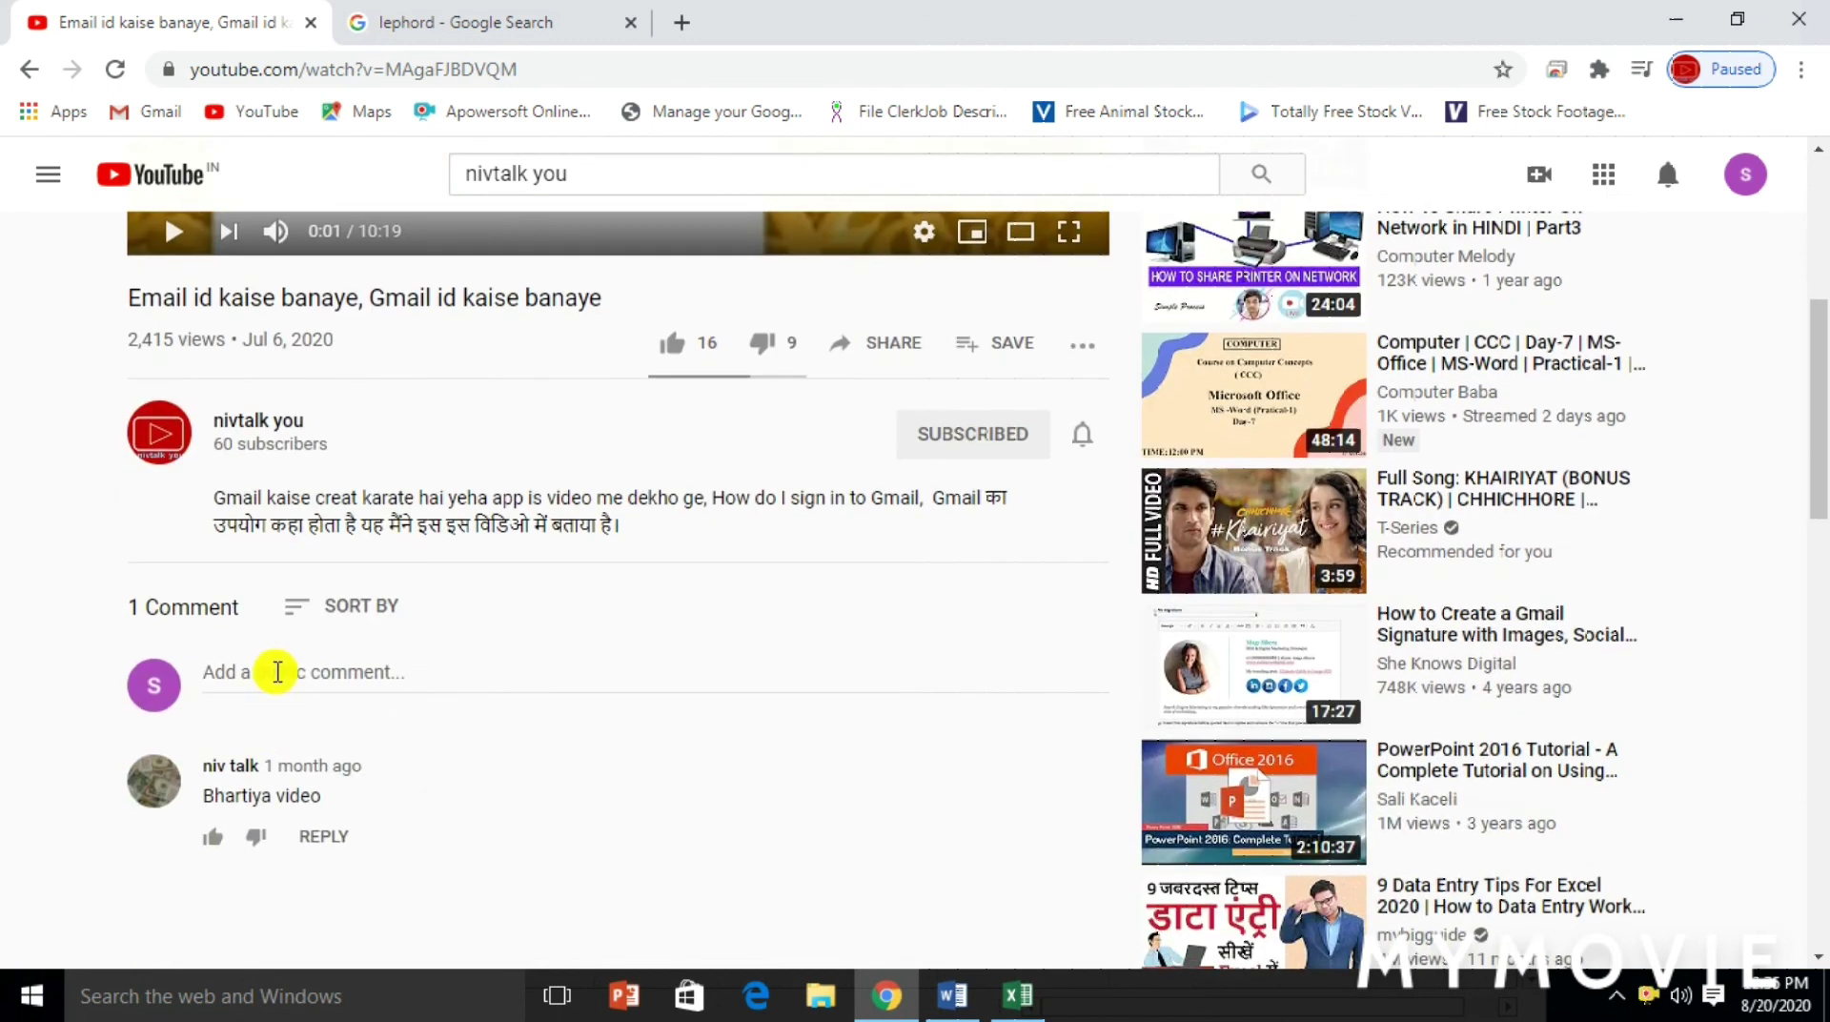